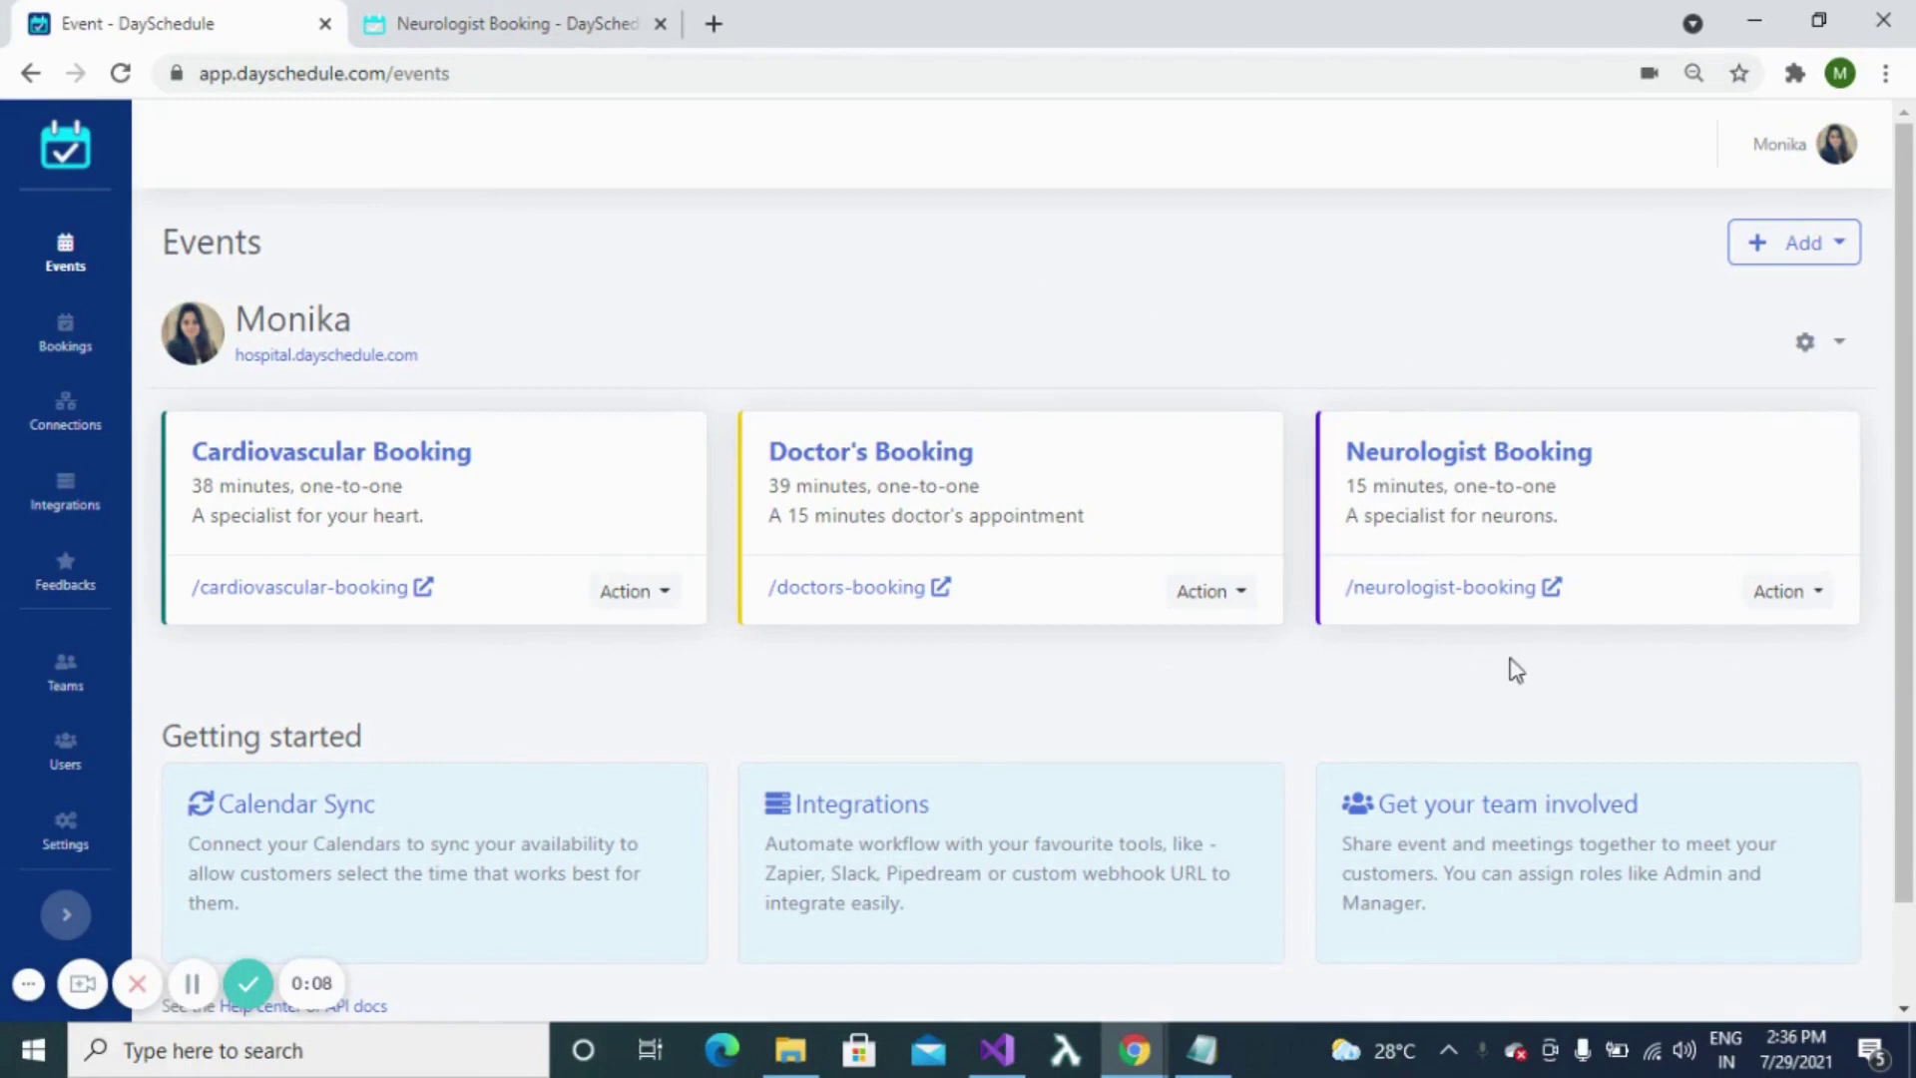
# - Preview the public booking page of the Neurologist Booking event and return to the events list
pyautogui.scroll(-2, 1508, 679)
pyautogui.scroll(2, 1507, 697)
pyautogui.click(1468, 593)
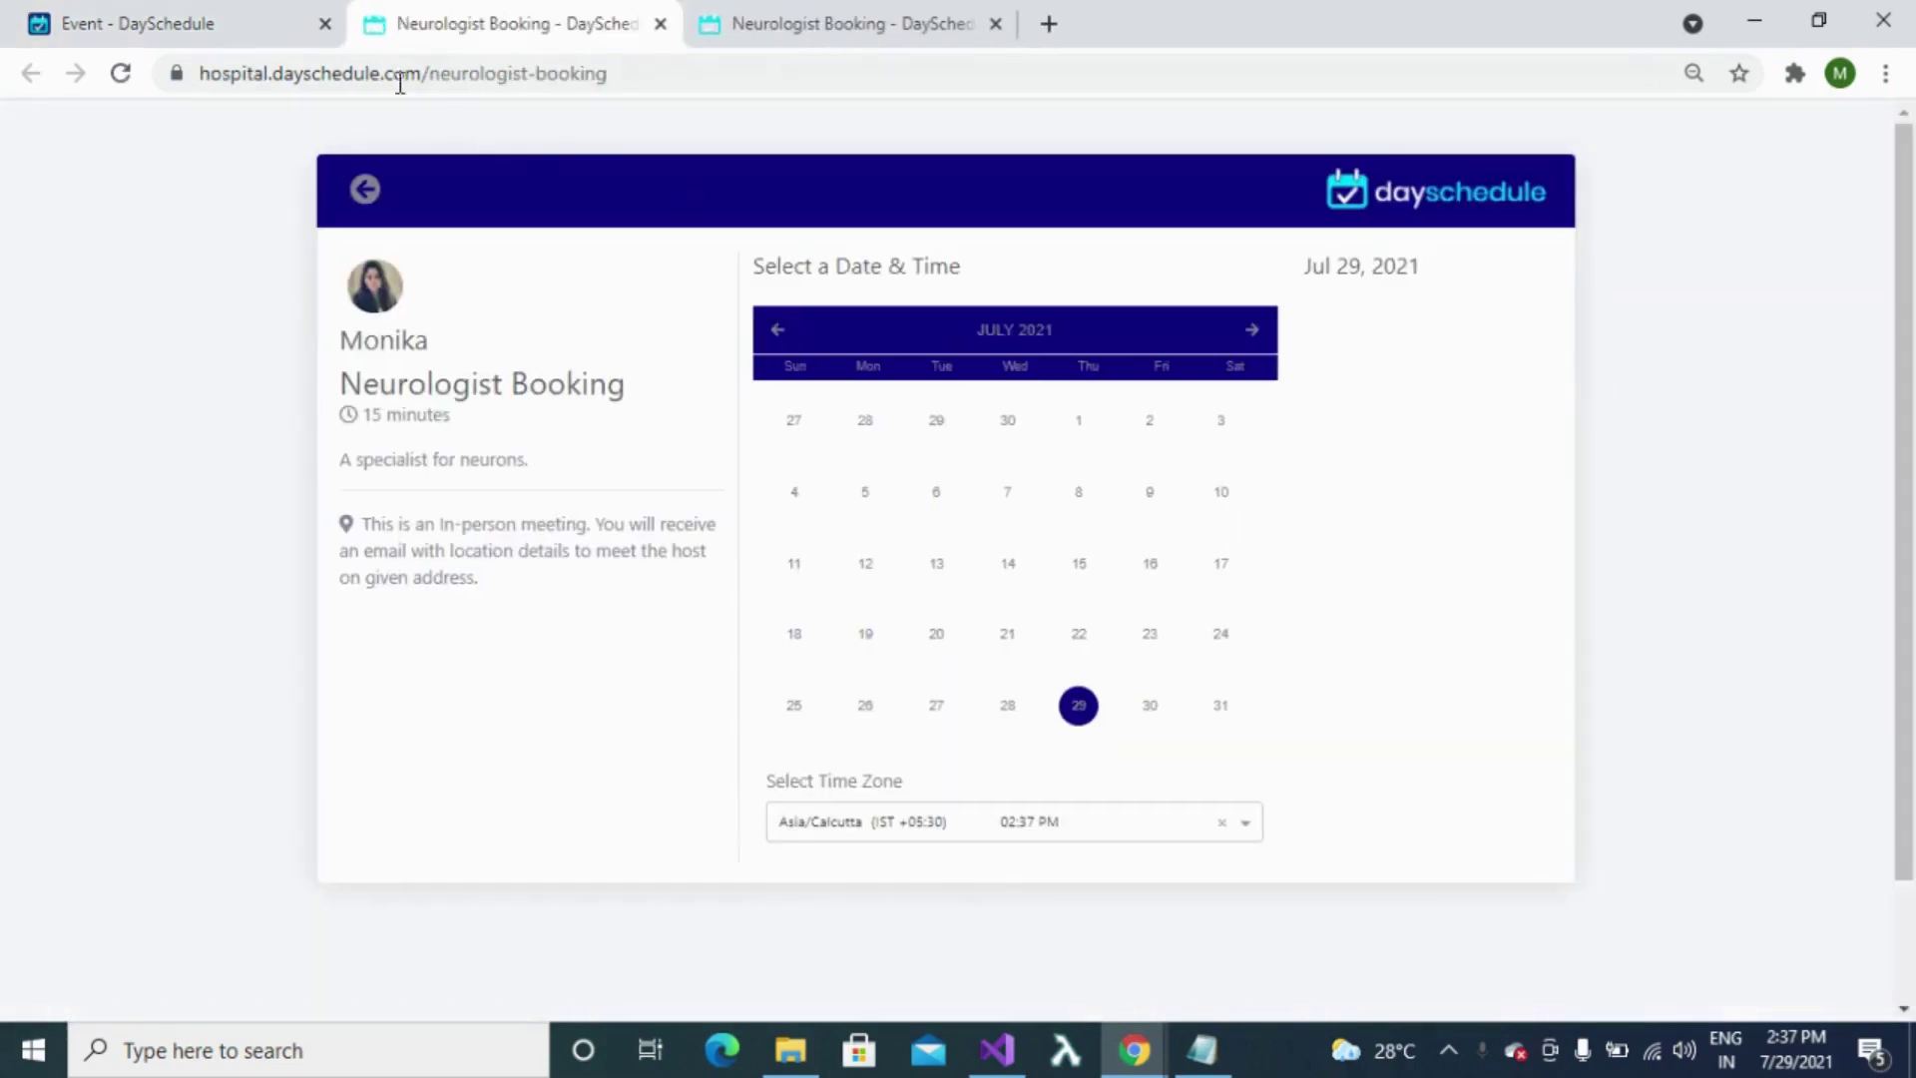
pyautogui.click(153, 21)
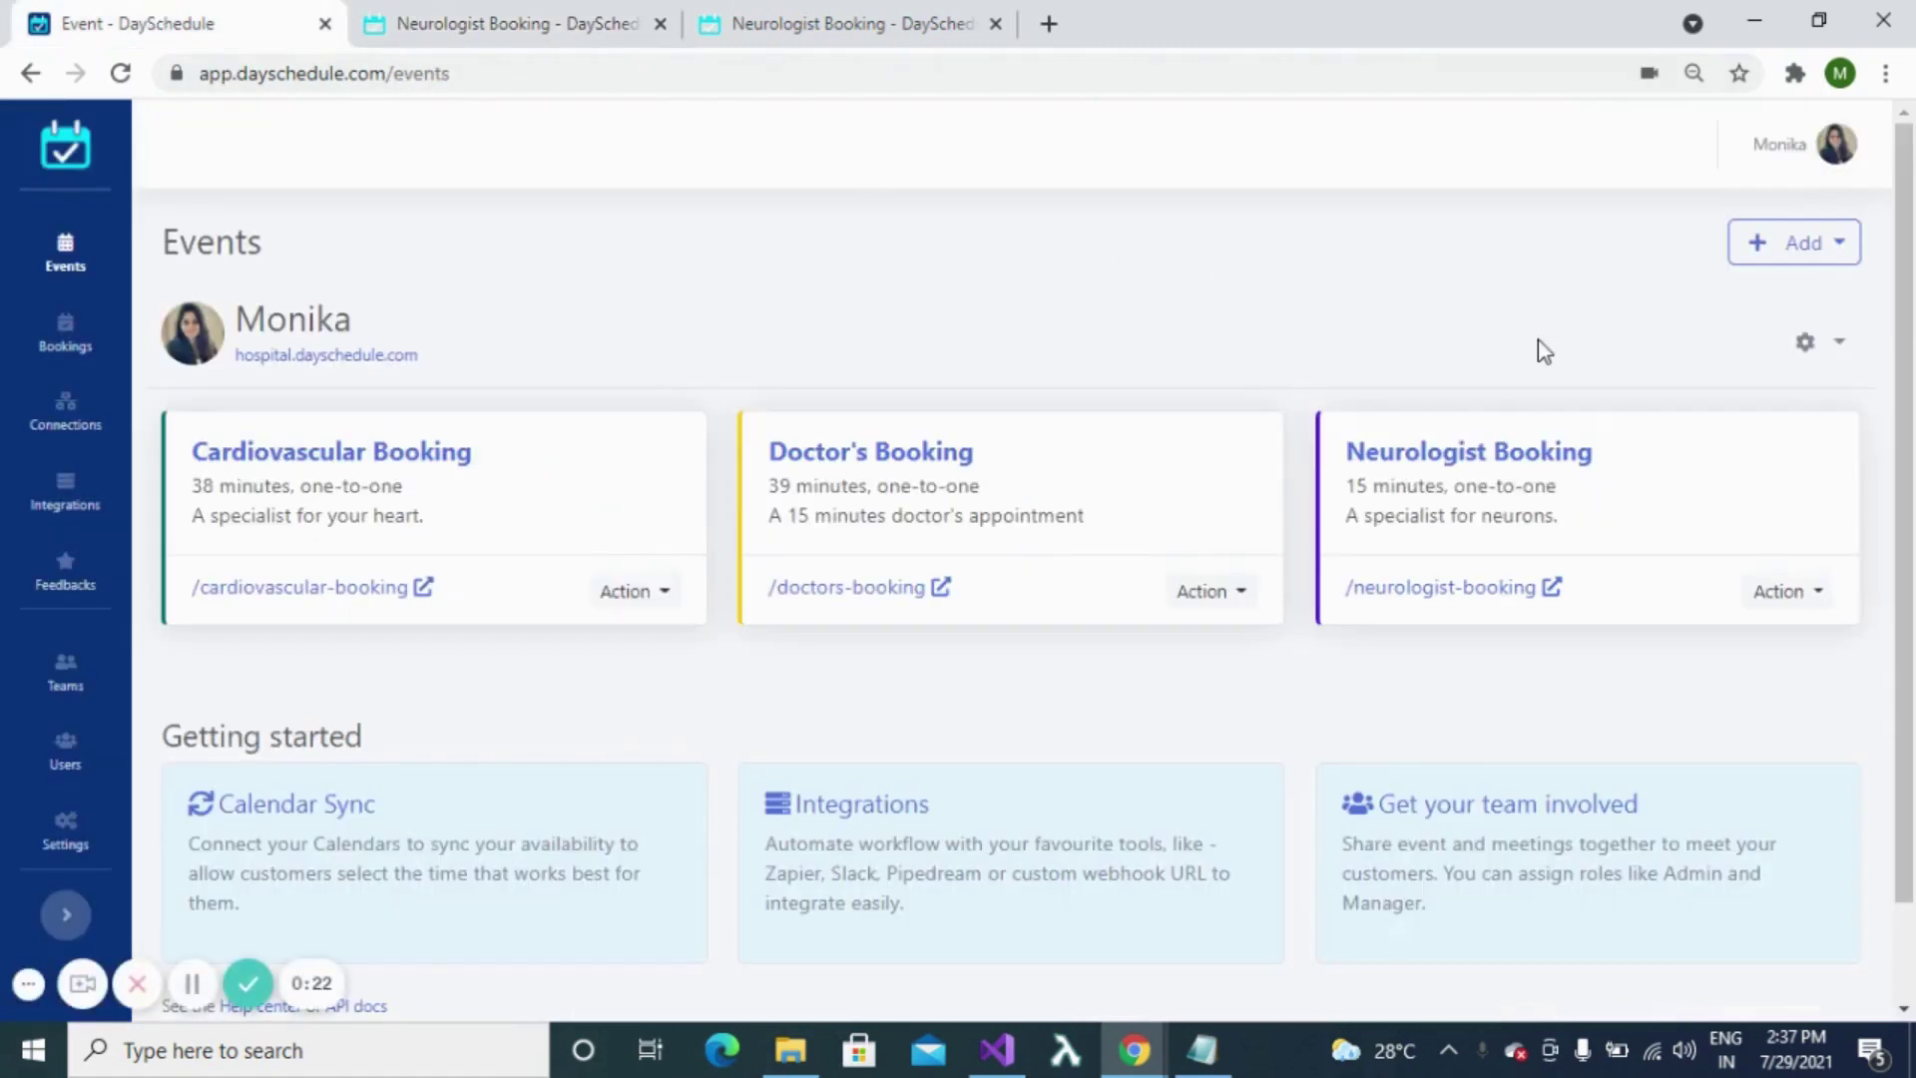
# - Start a new event of the One-to-One type
pyautogui.click(1801, 244)
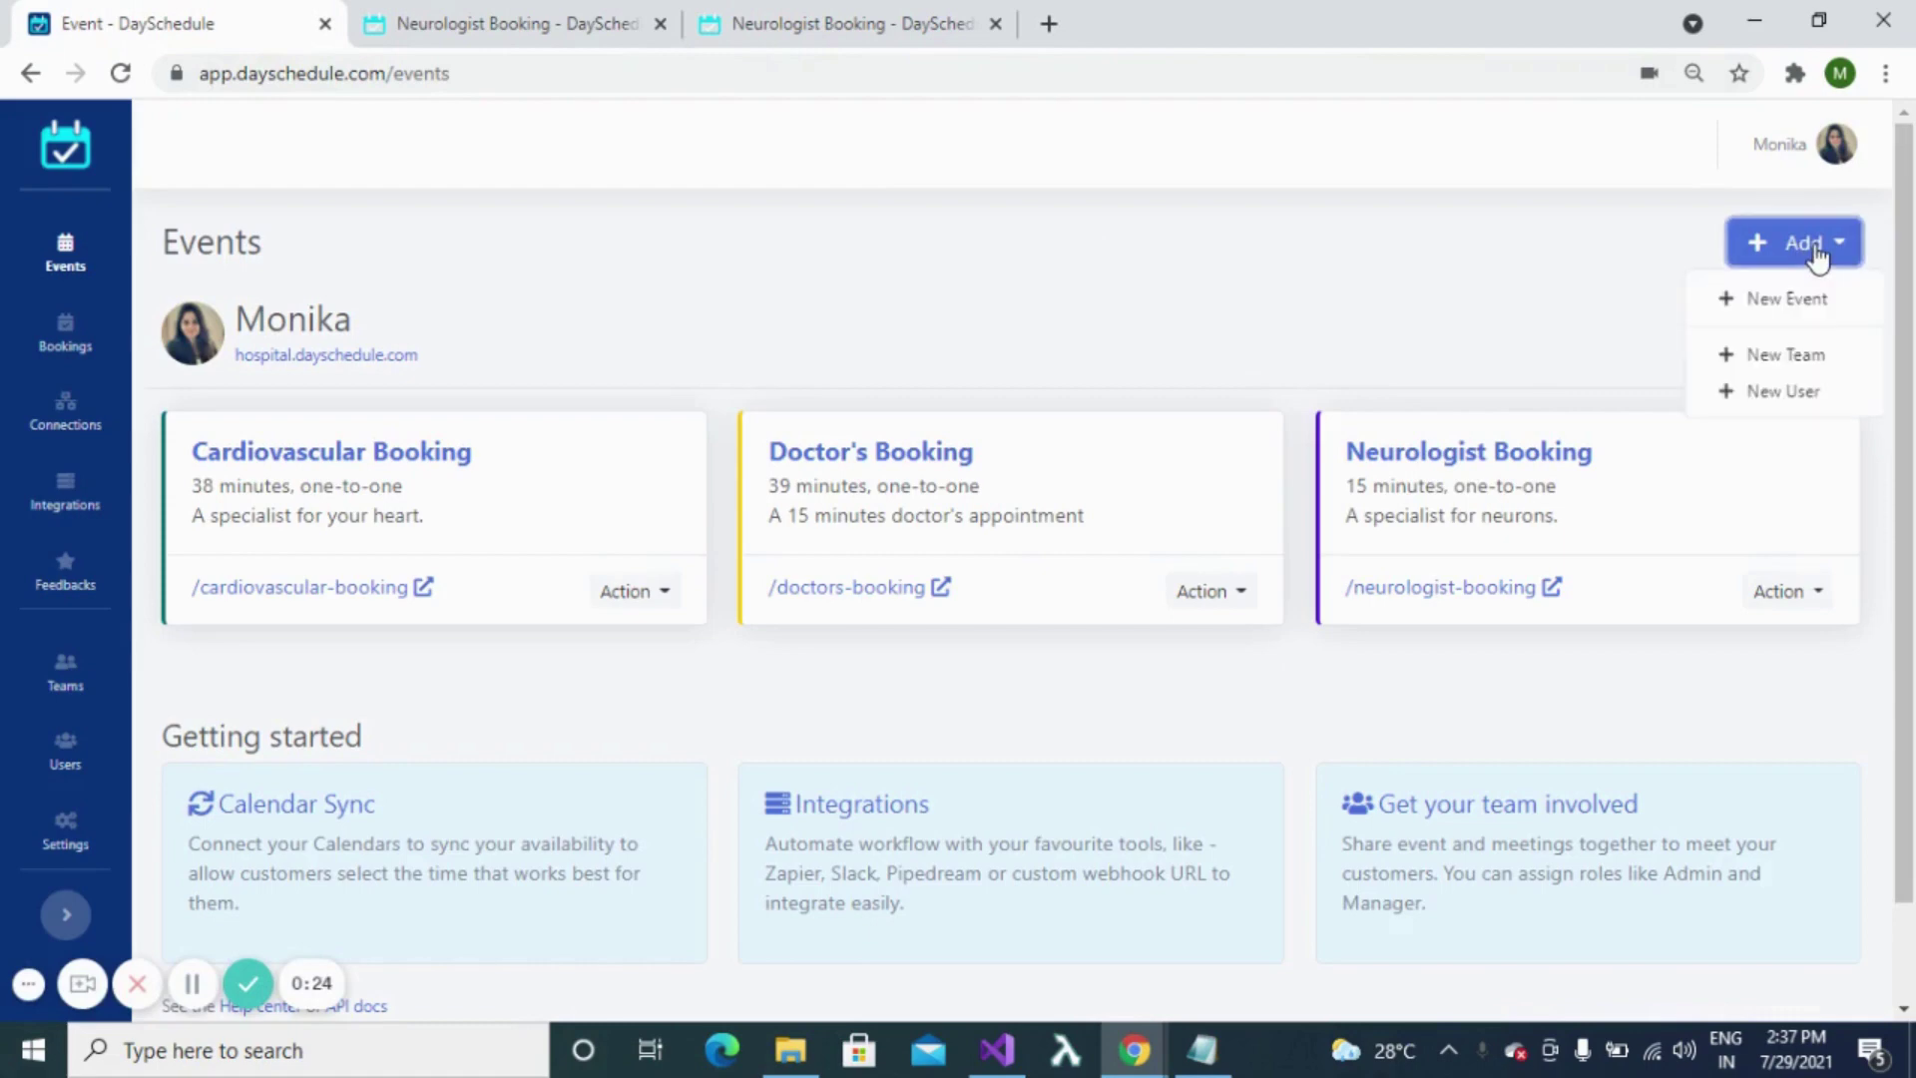
pyautogui.click(1714, 308)
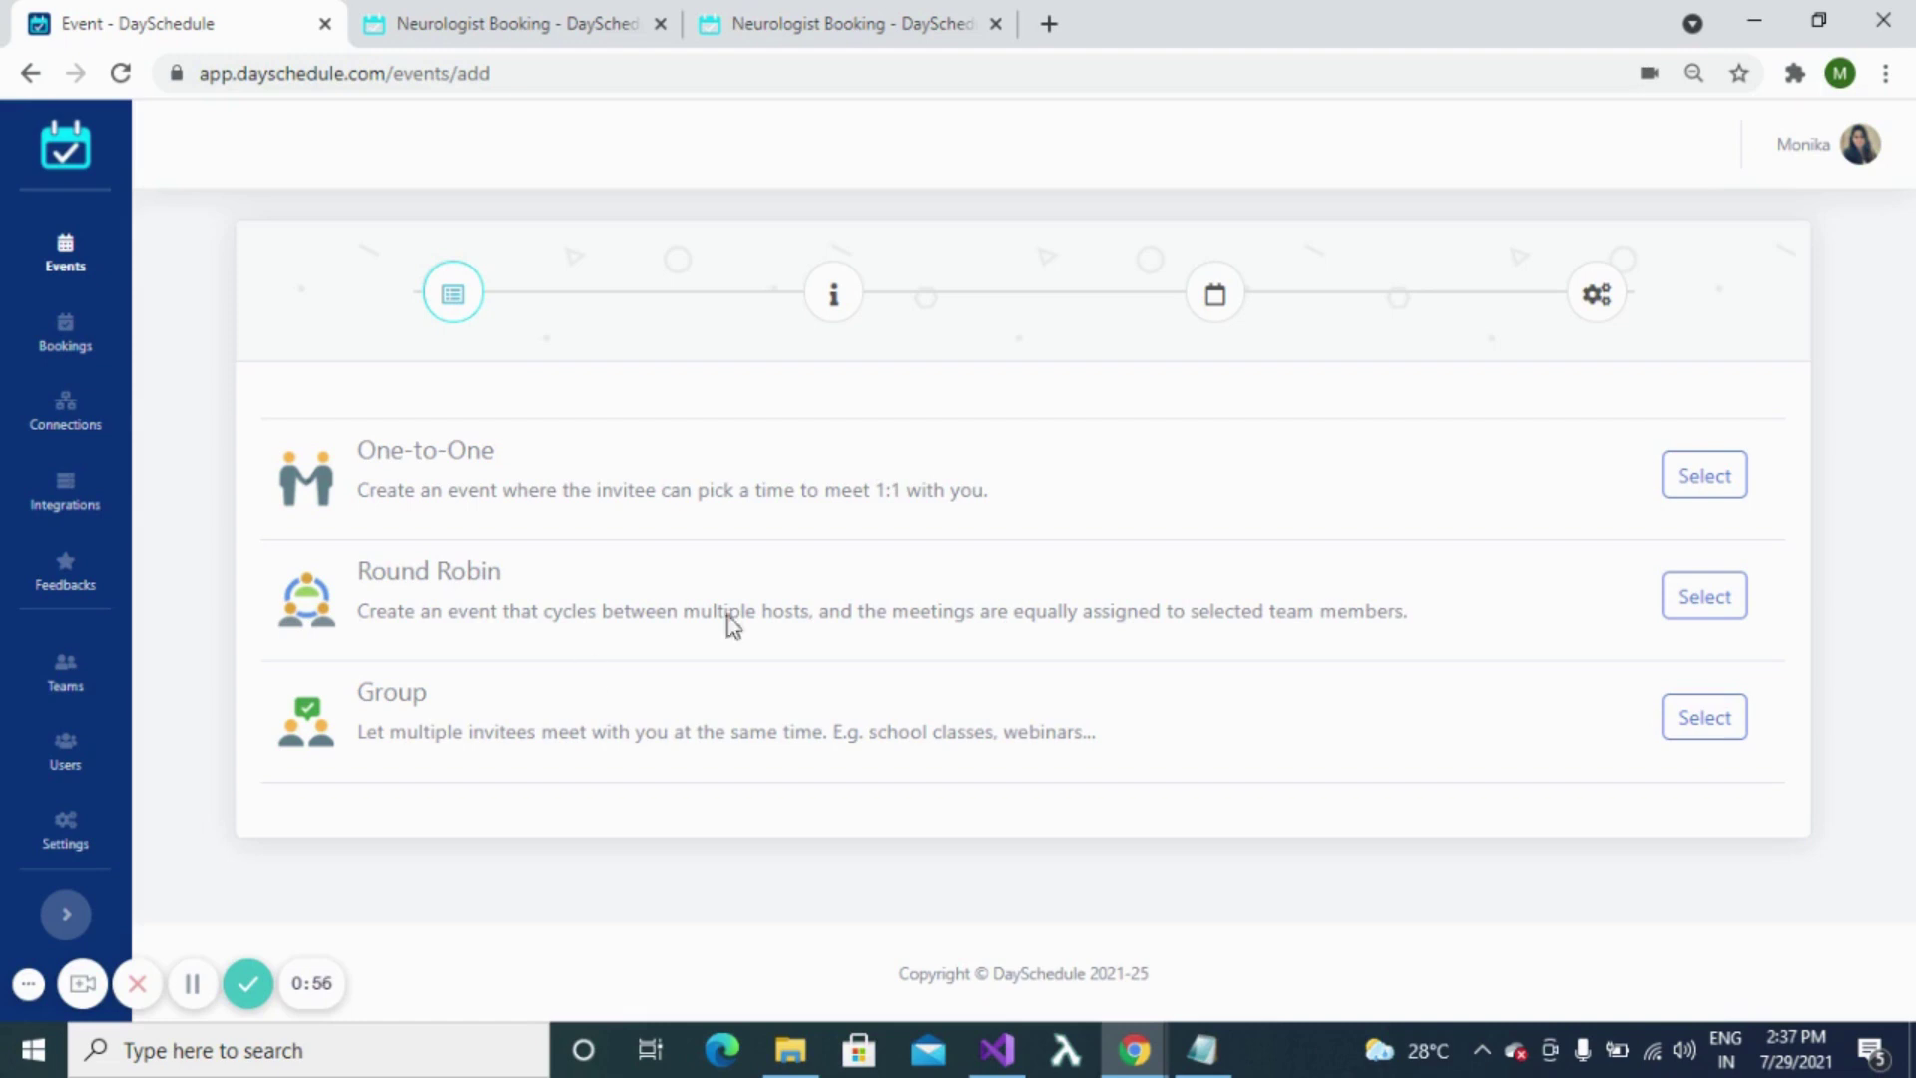
pyautogui.click(1700, 488)
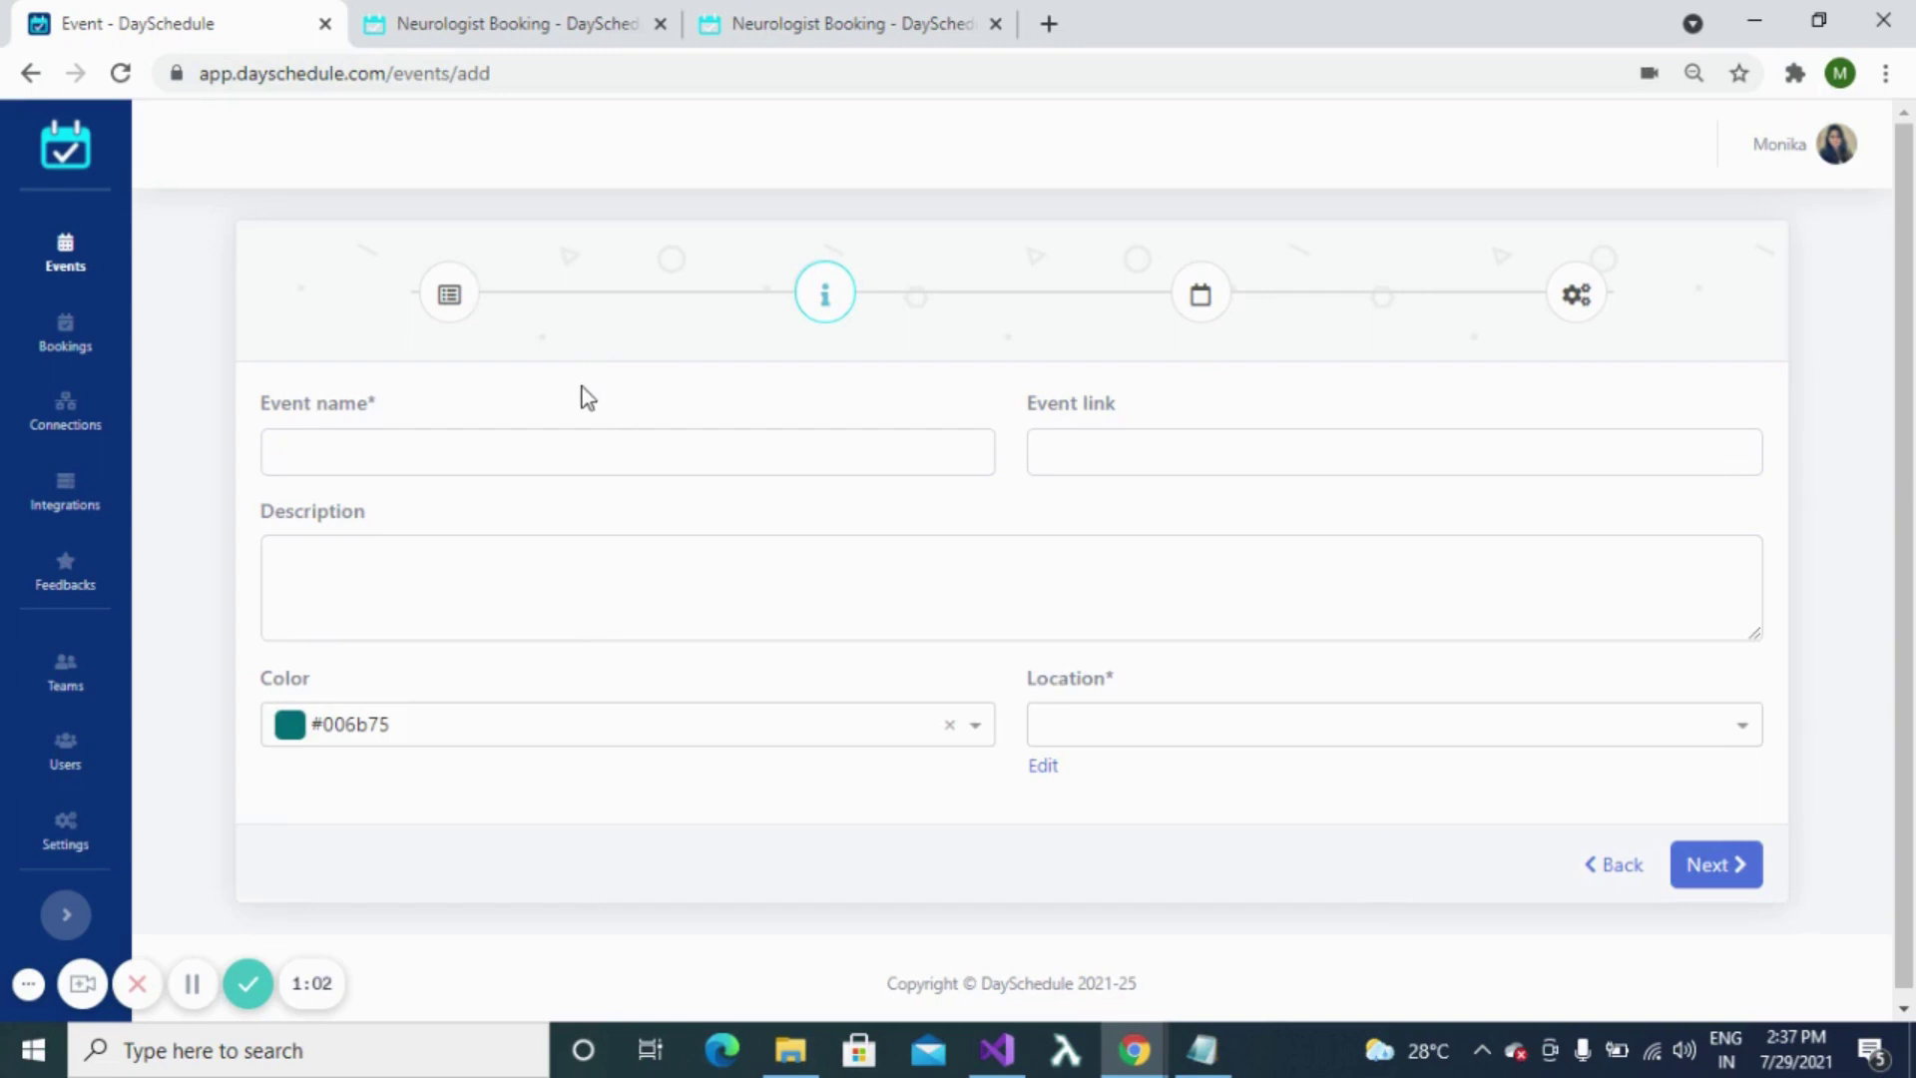
# - Name the event "Dentist Booking" and describe it as "A dentist appointment for old and new patients."
pyautogui.click(576, 448)
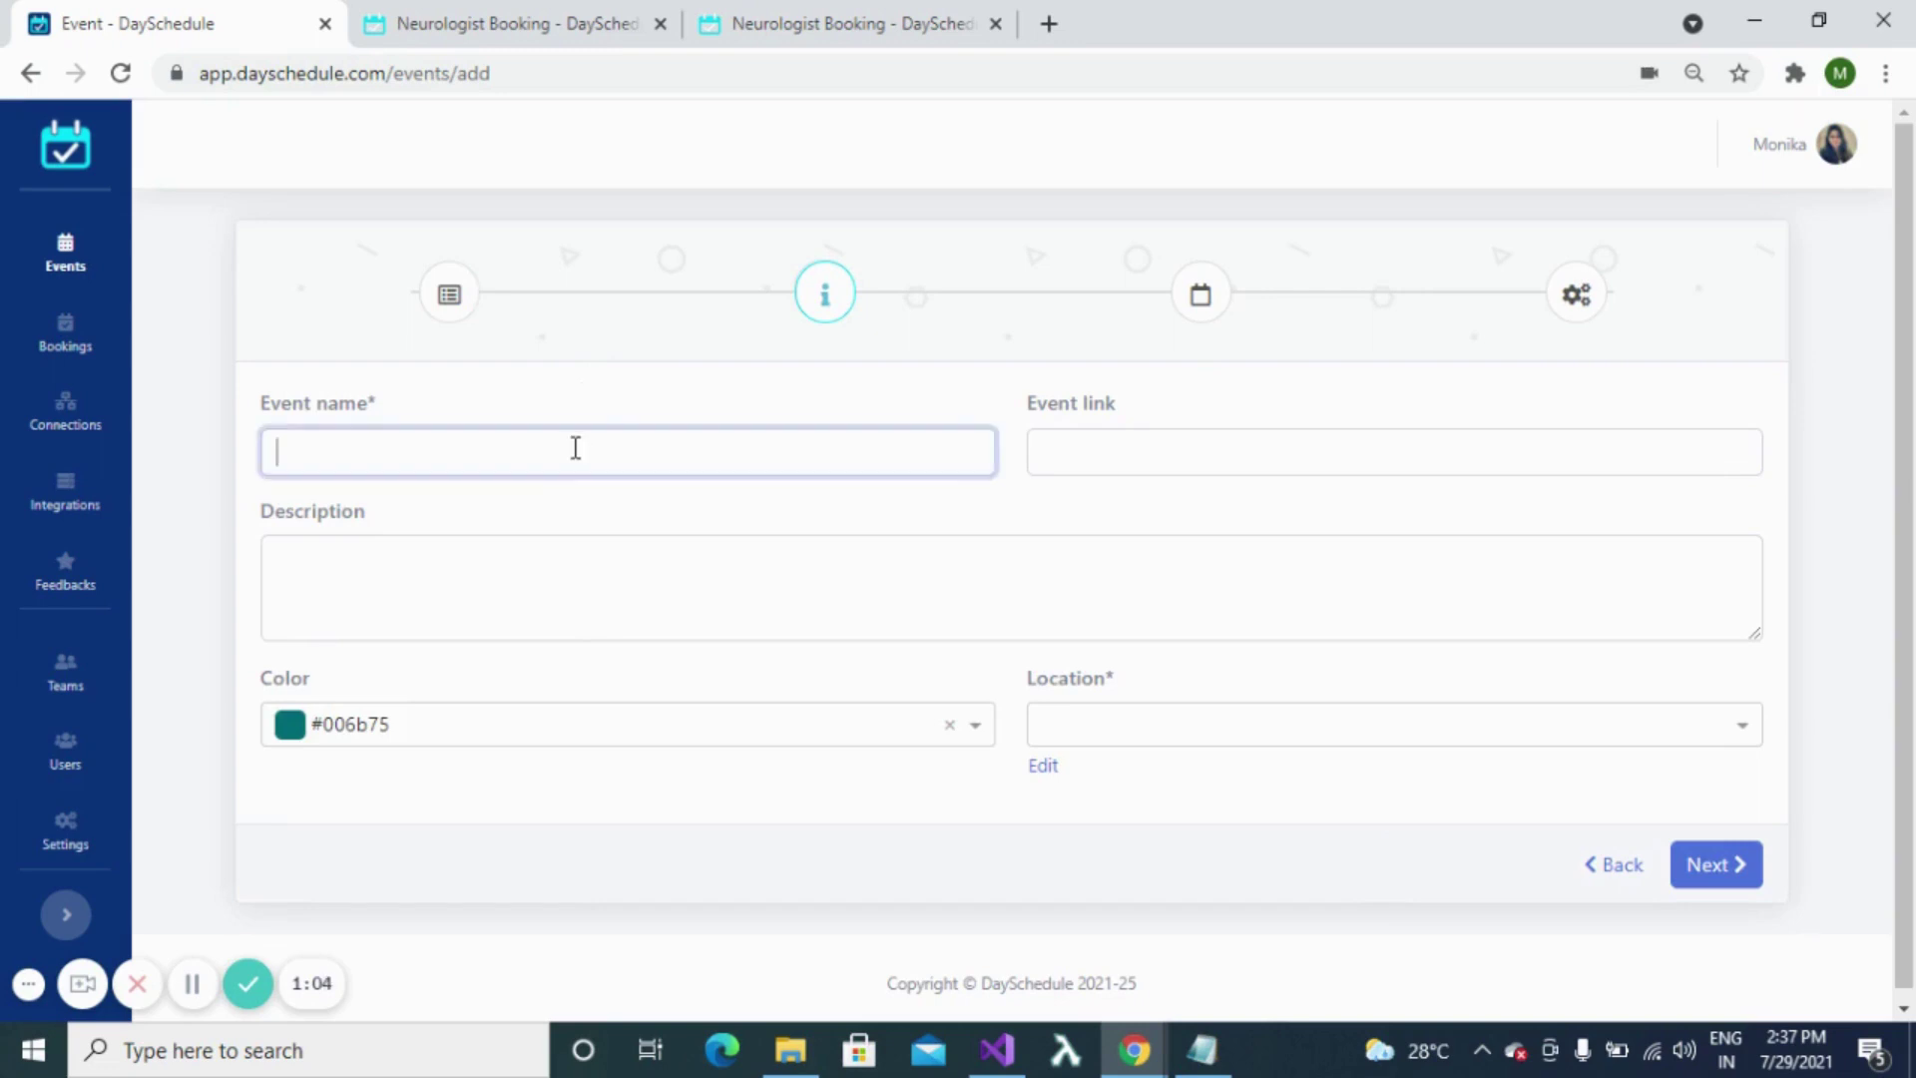
pyautogui.write('Dentist Booking')
pyautogui.click(542, 572)
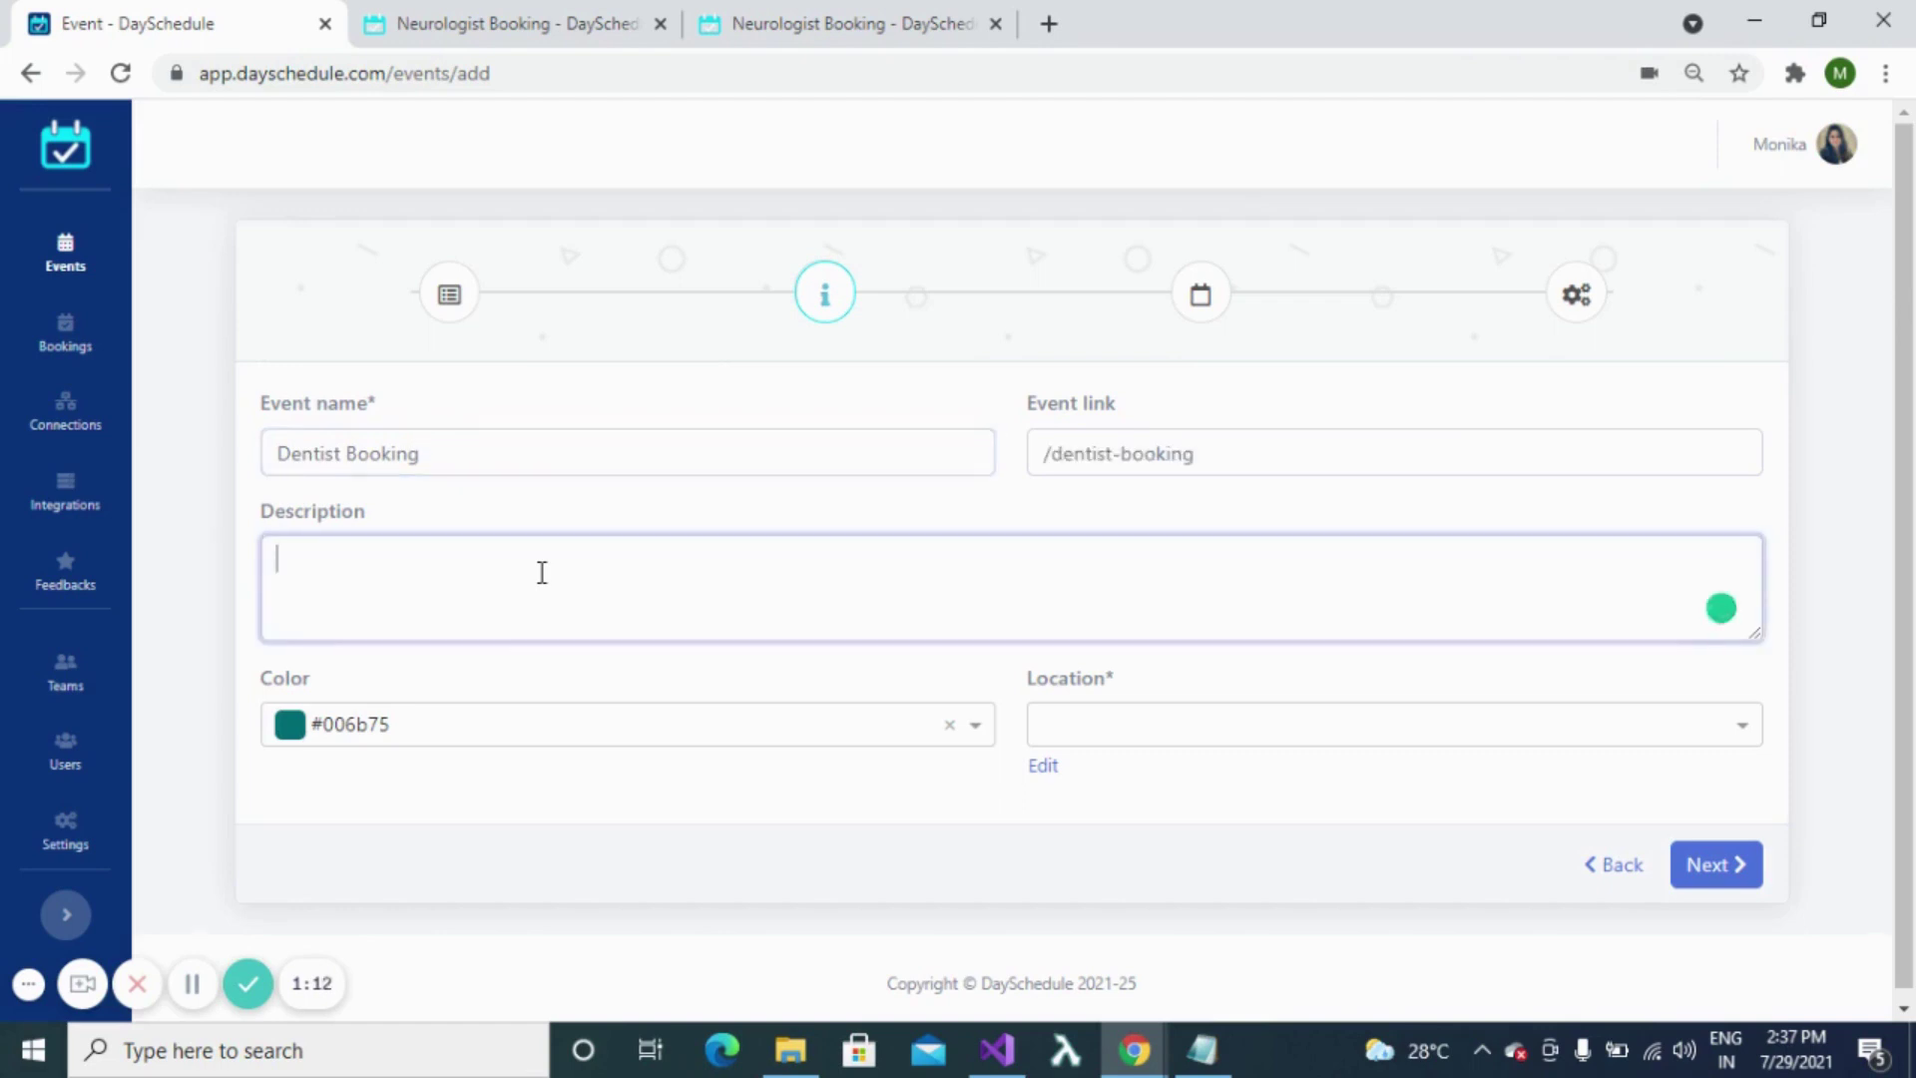
pyautogui.write('A dentist appoin')
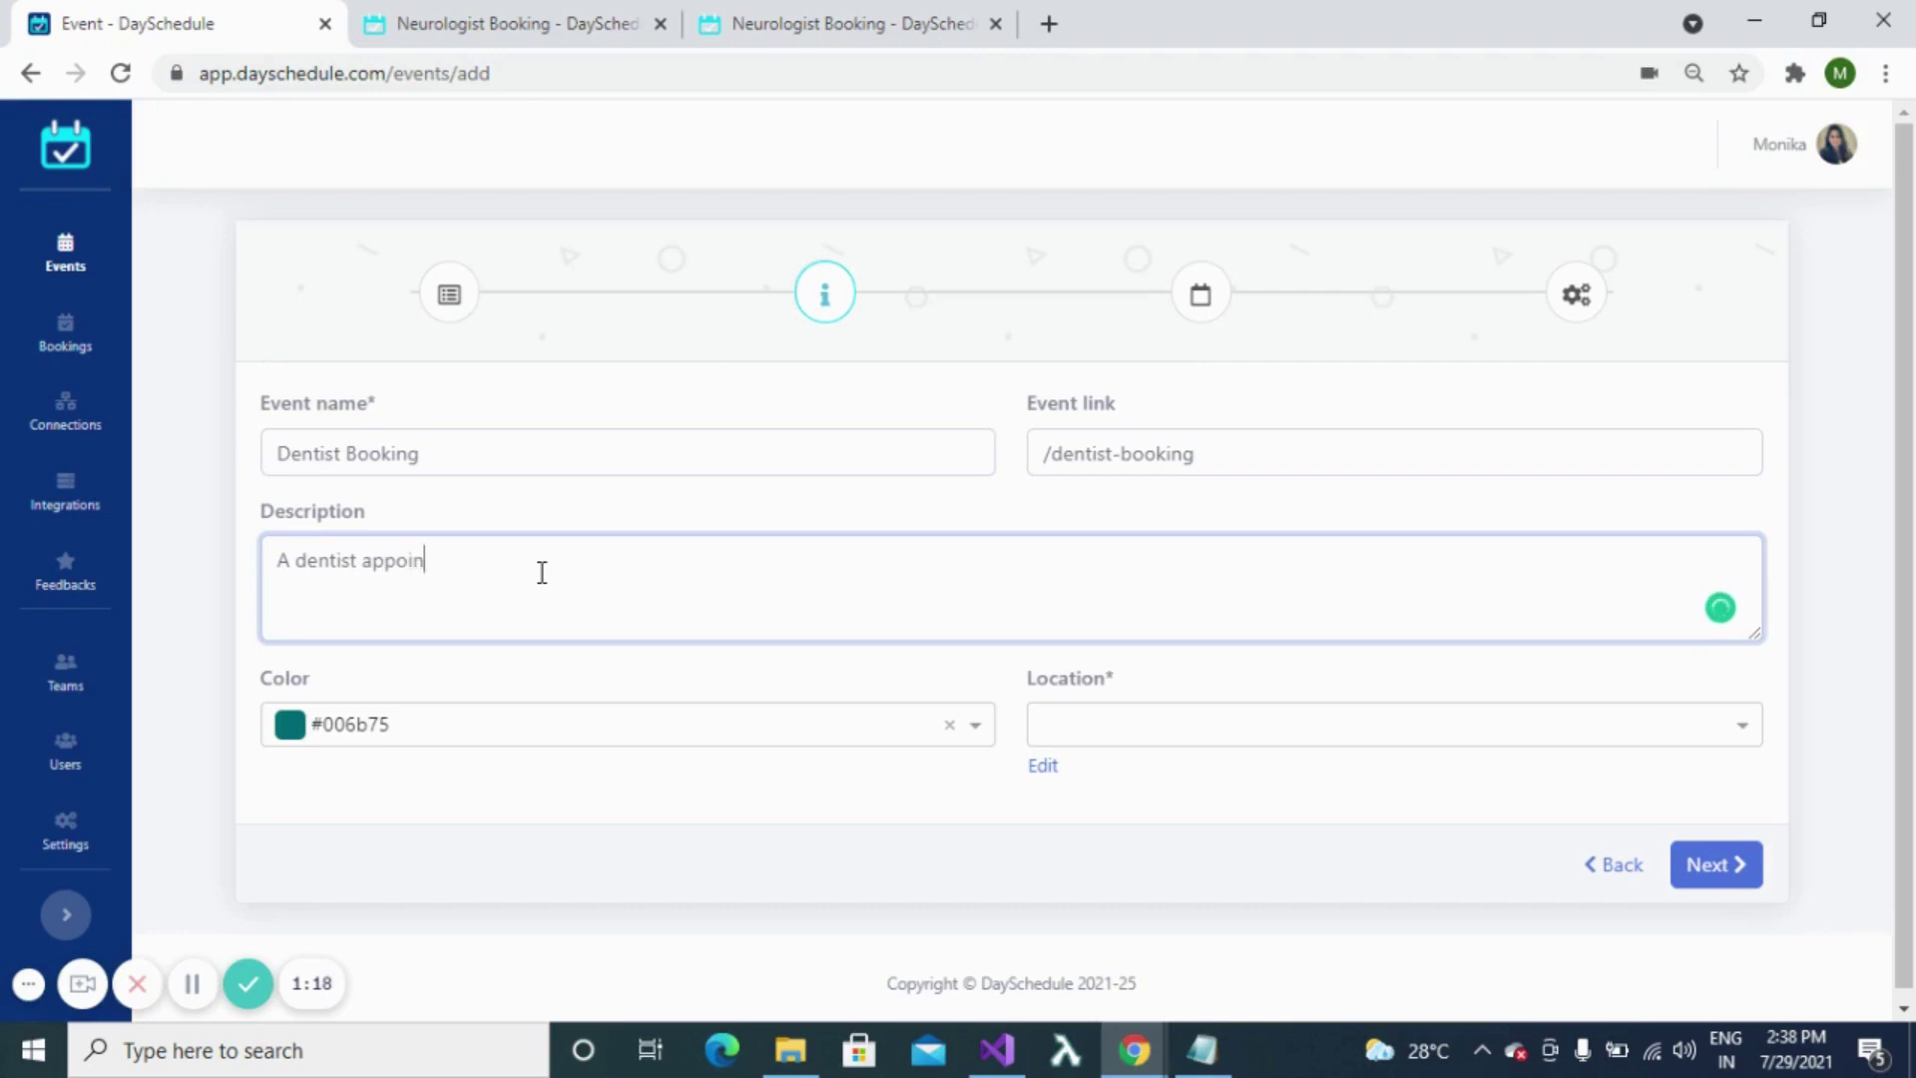
pyautogui.write('tment for old and new patients')
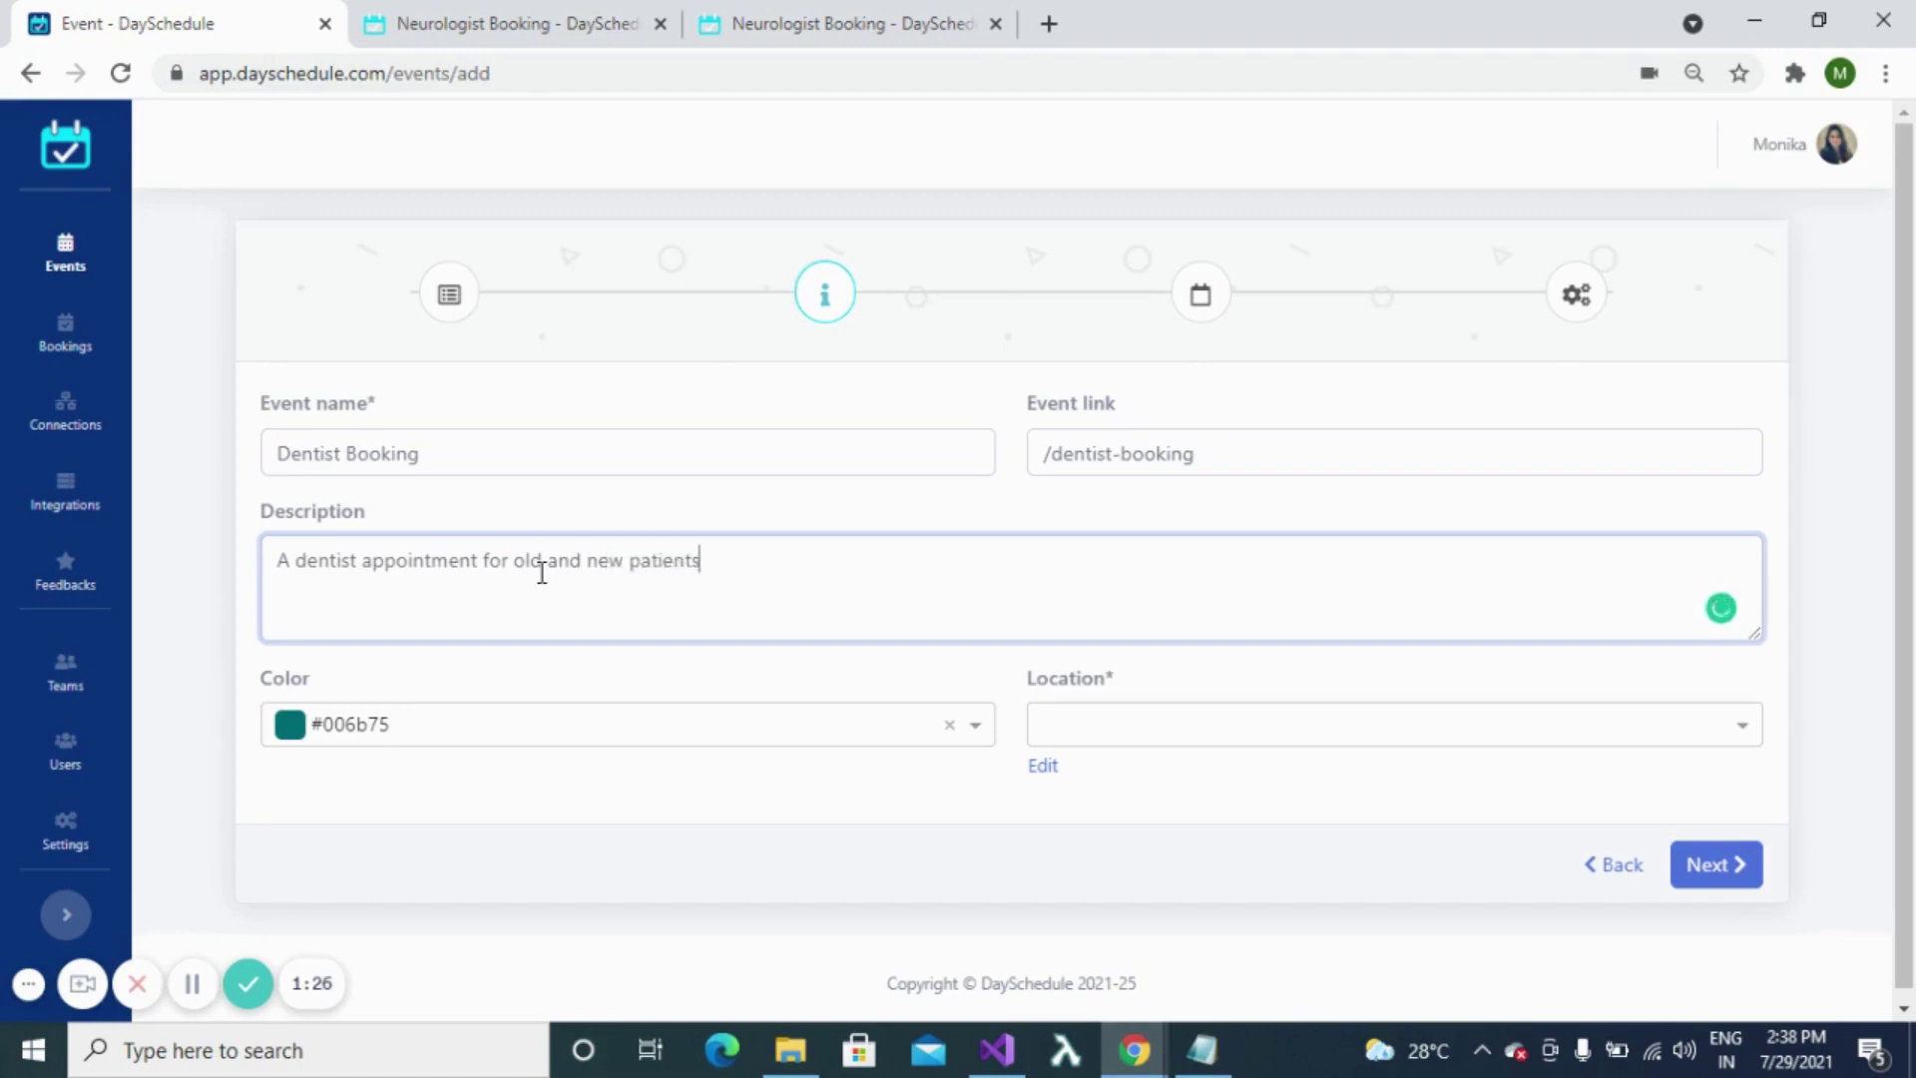
pyautogui.write('.')
# - Set the event color to #d93f0b and the location to In-person Meeting with details "Doctor's Clinic- 32c", and continue to scheduling
pyautogui.click(977, 731)
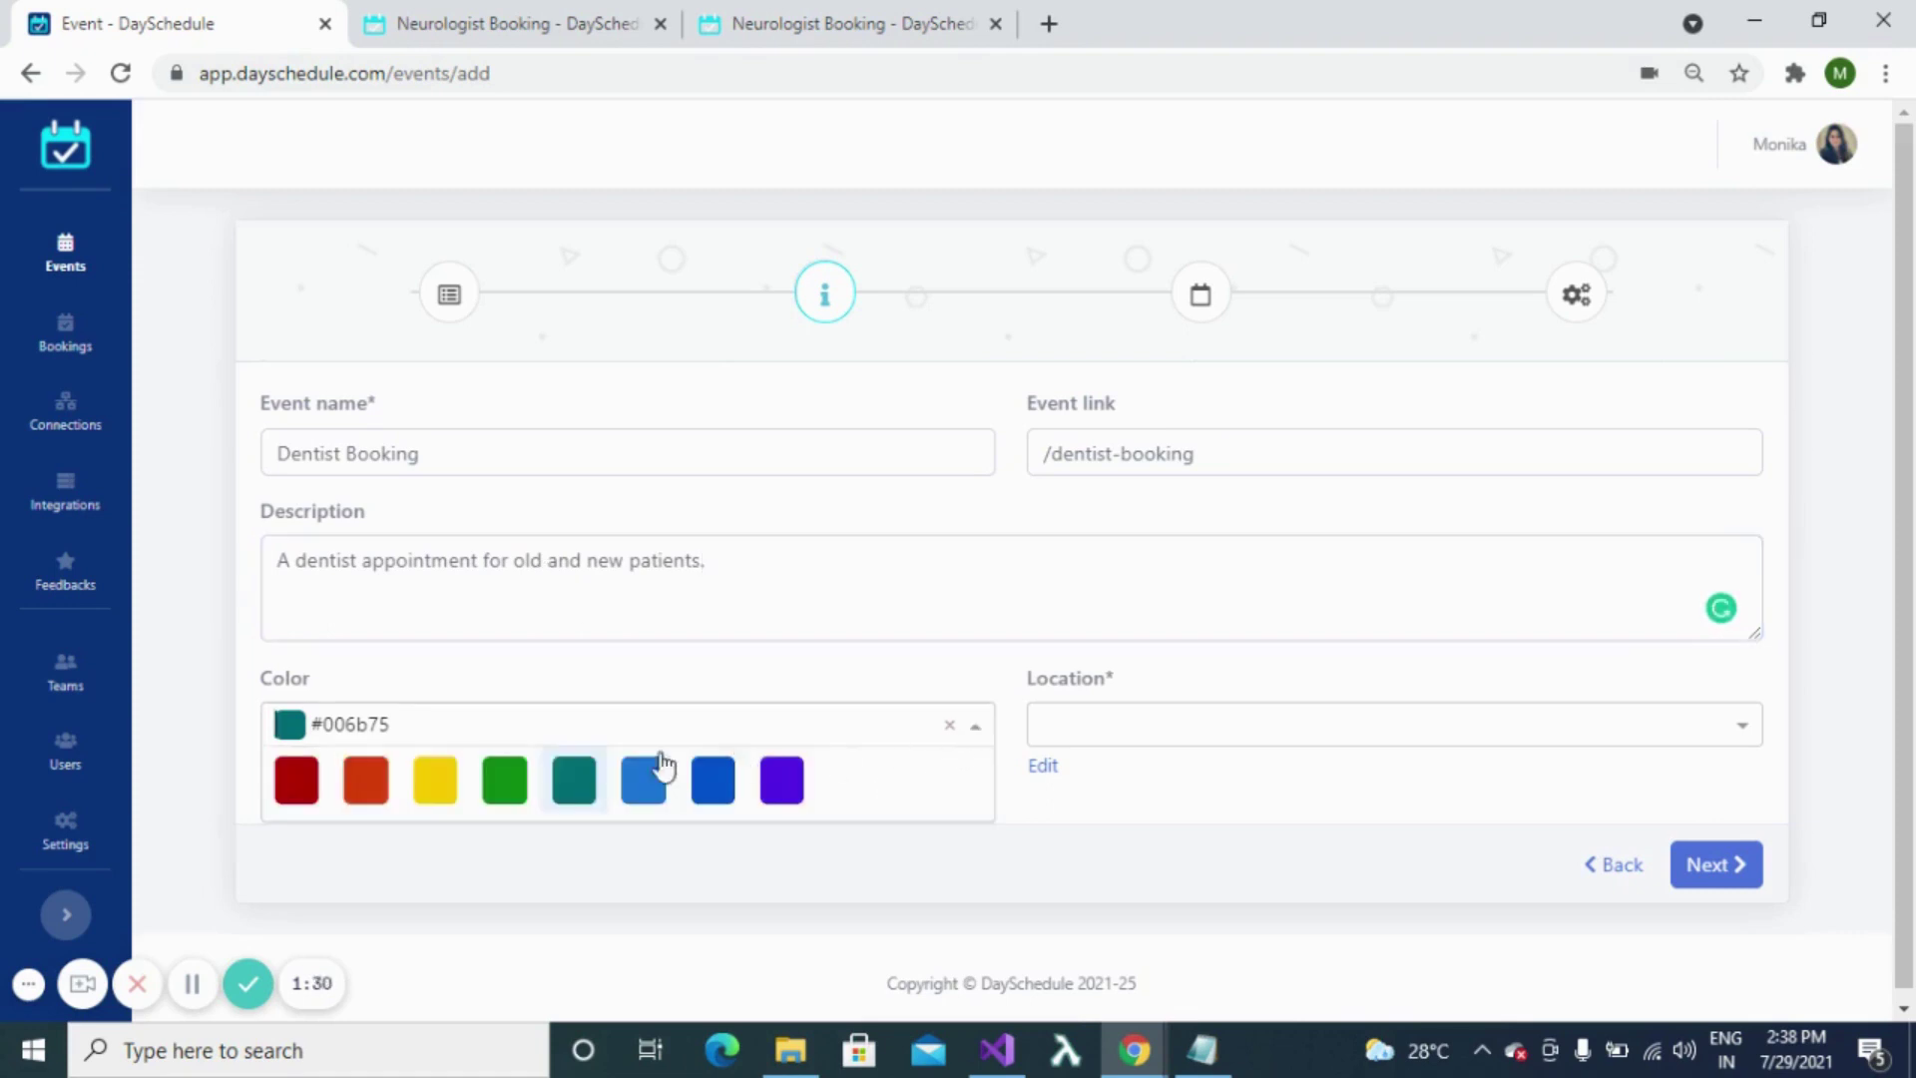
pyautogui.click(389, 782)
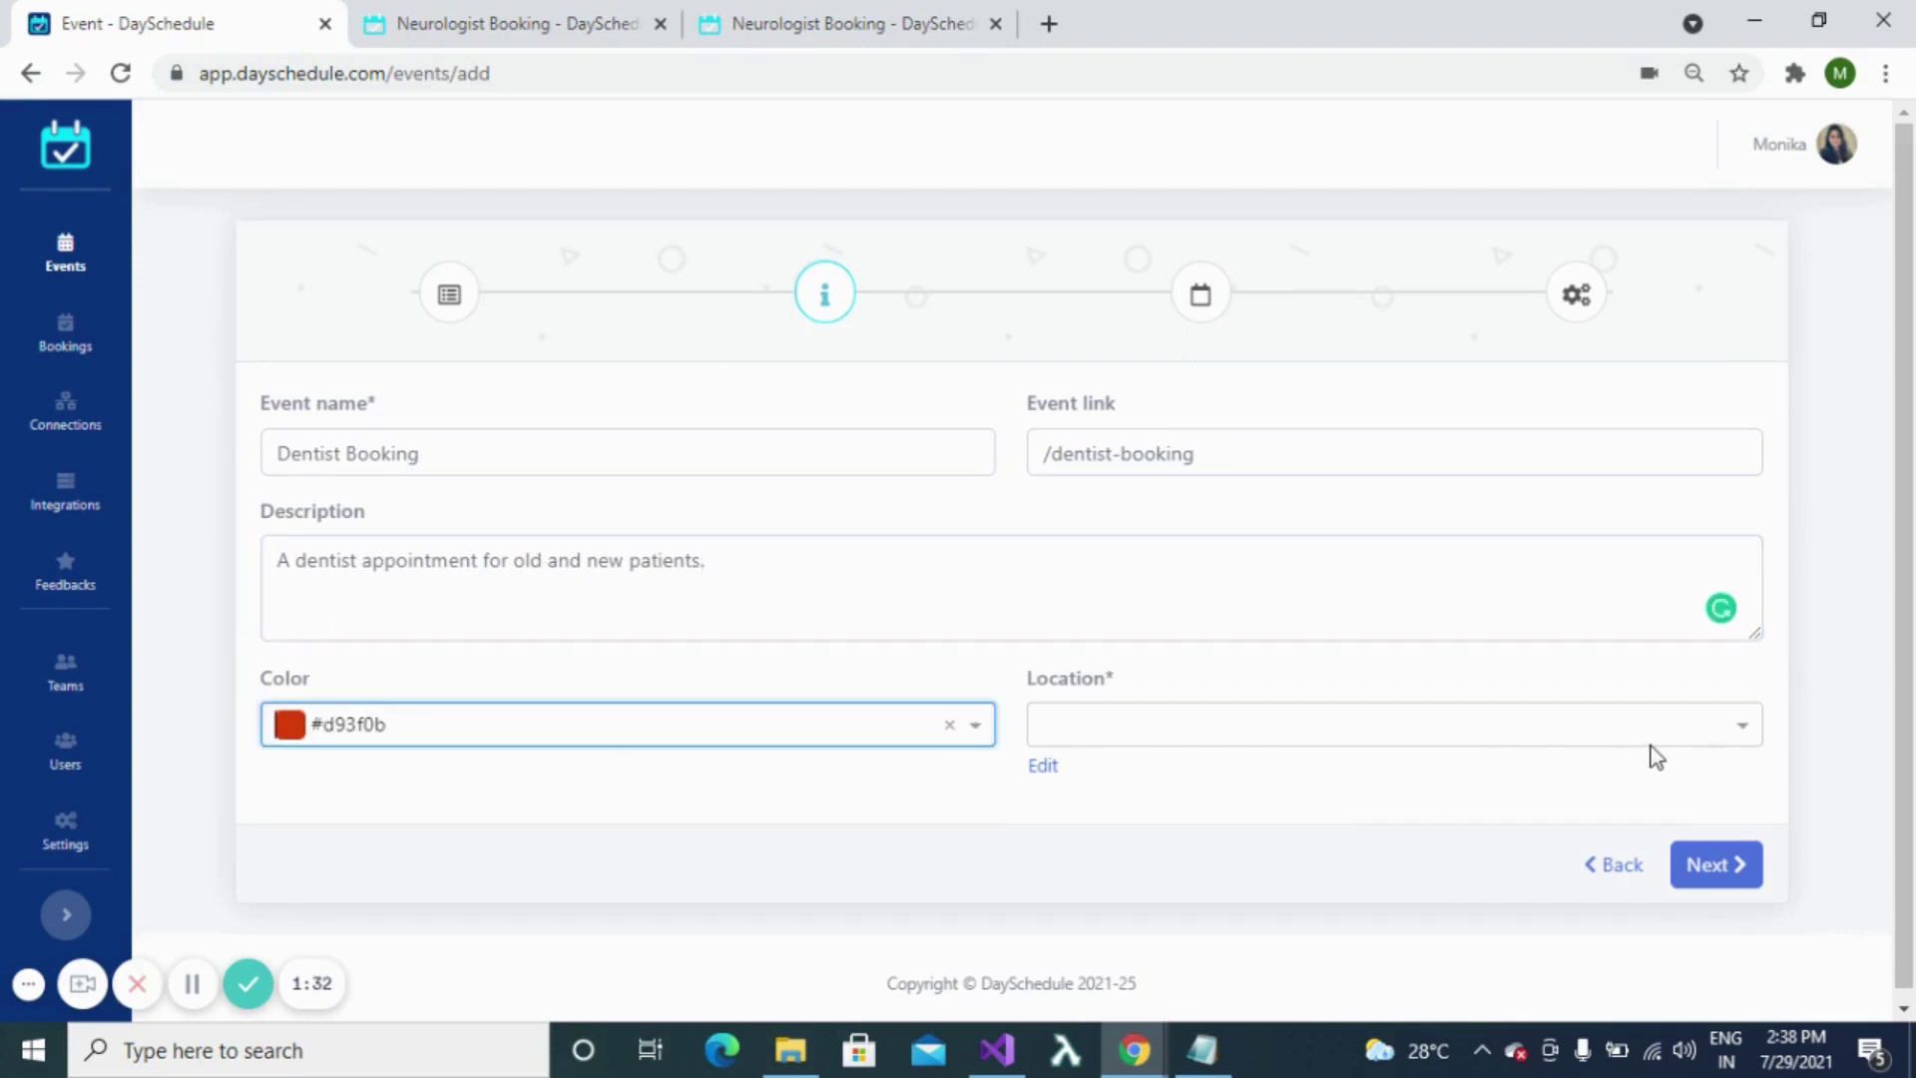
pyautogui.click(1759, 737)
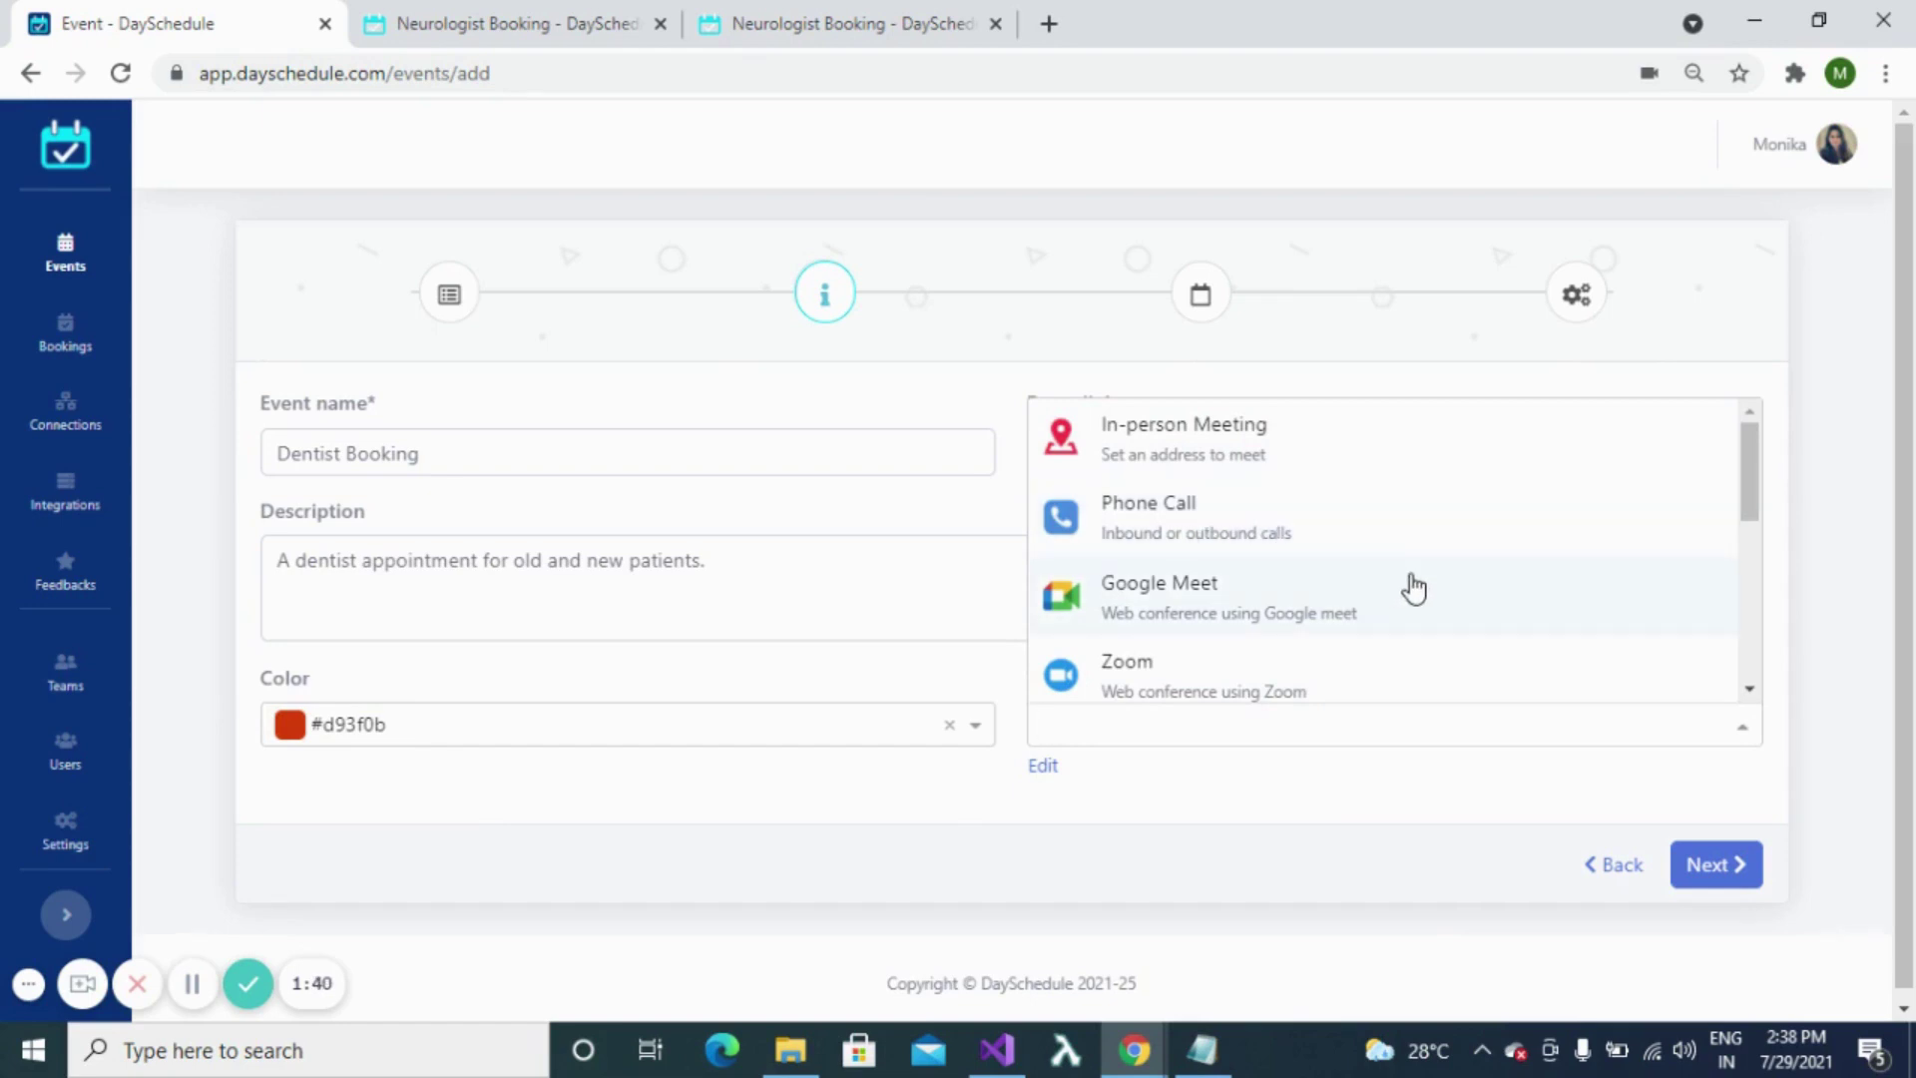
pyautogui.scroll(-1, 1337, 599)
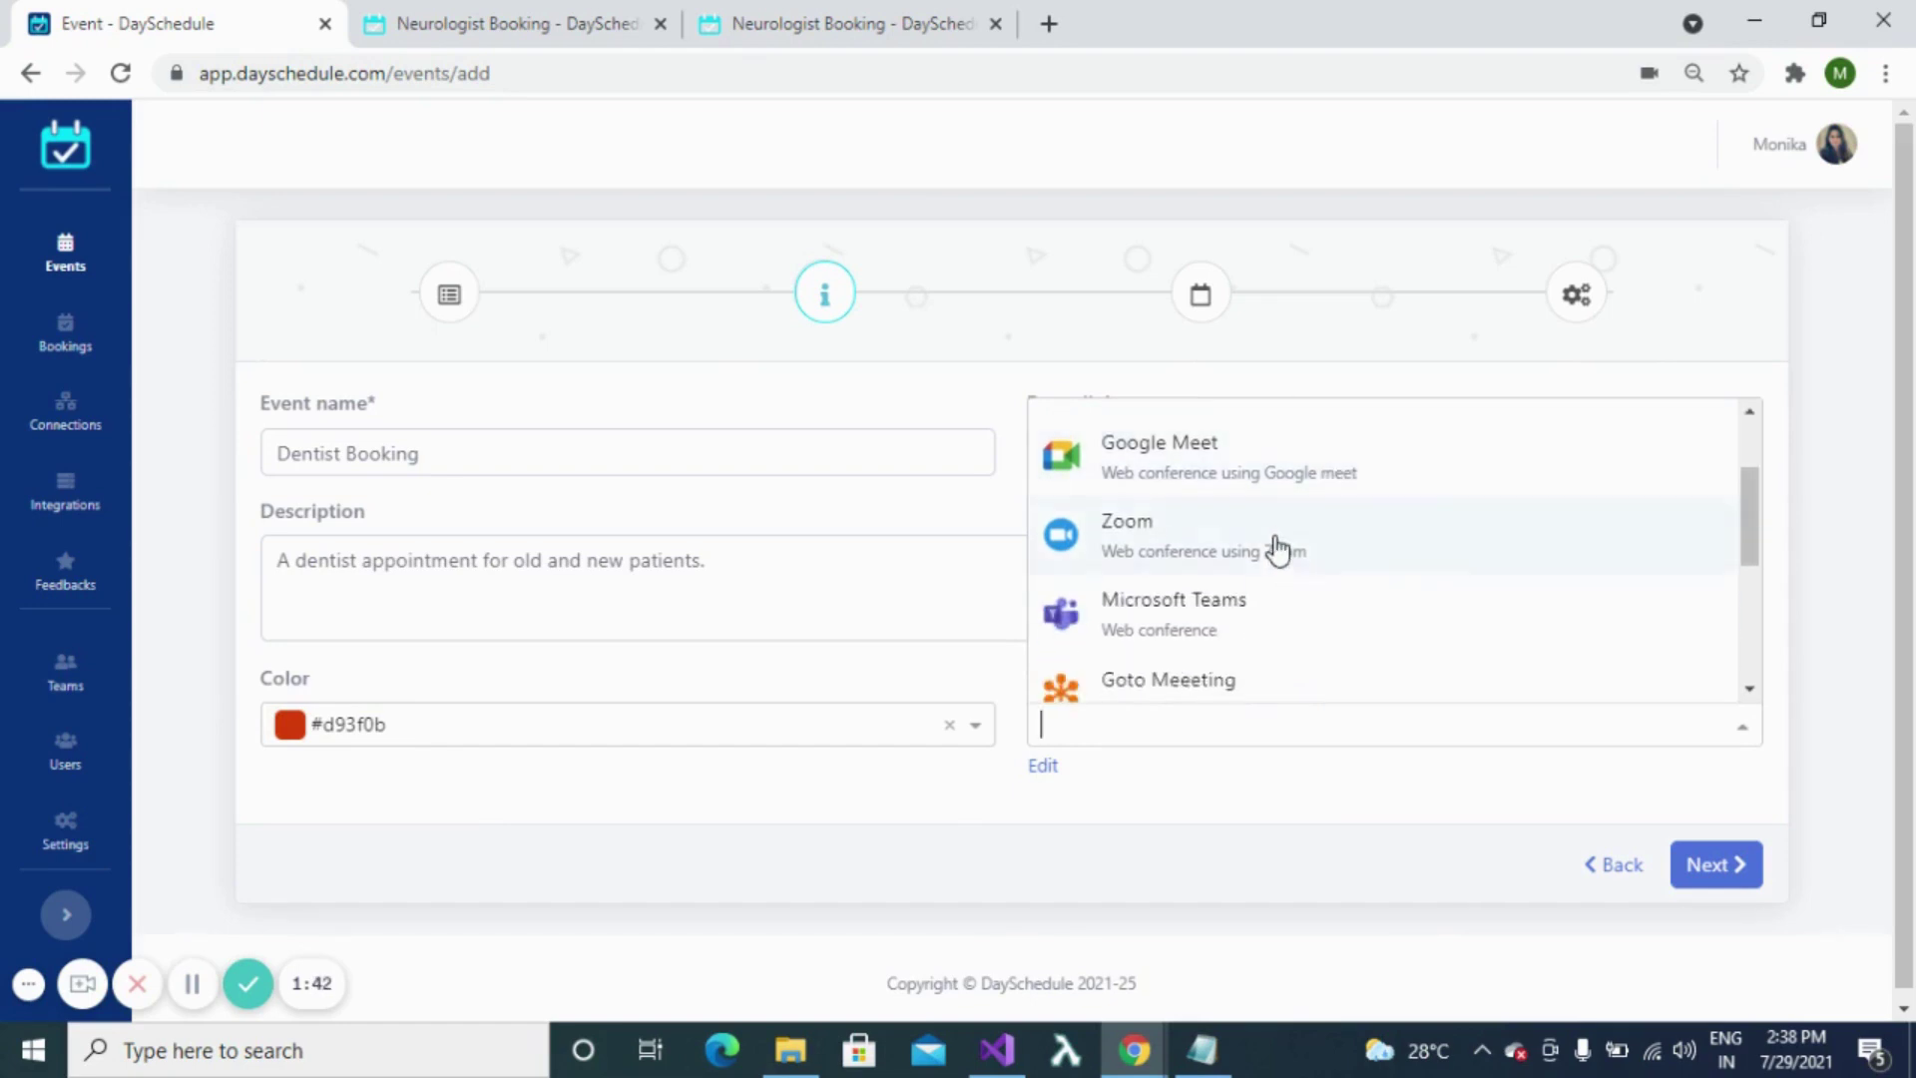
pyautogui.scroll(-1, 1277, 619)
pyautogui.scroll(-1, 1273, 549)
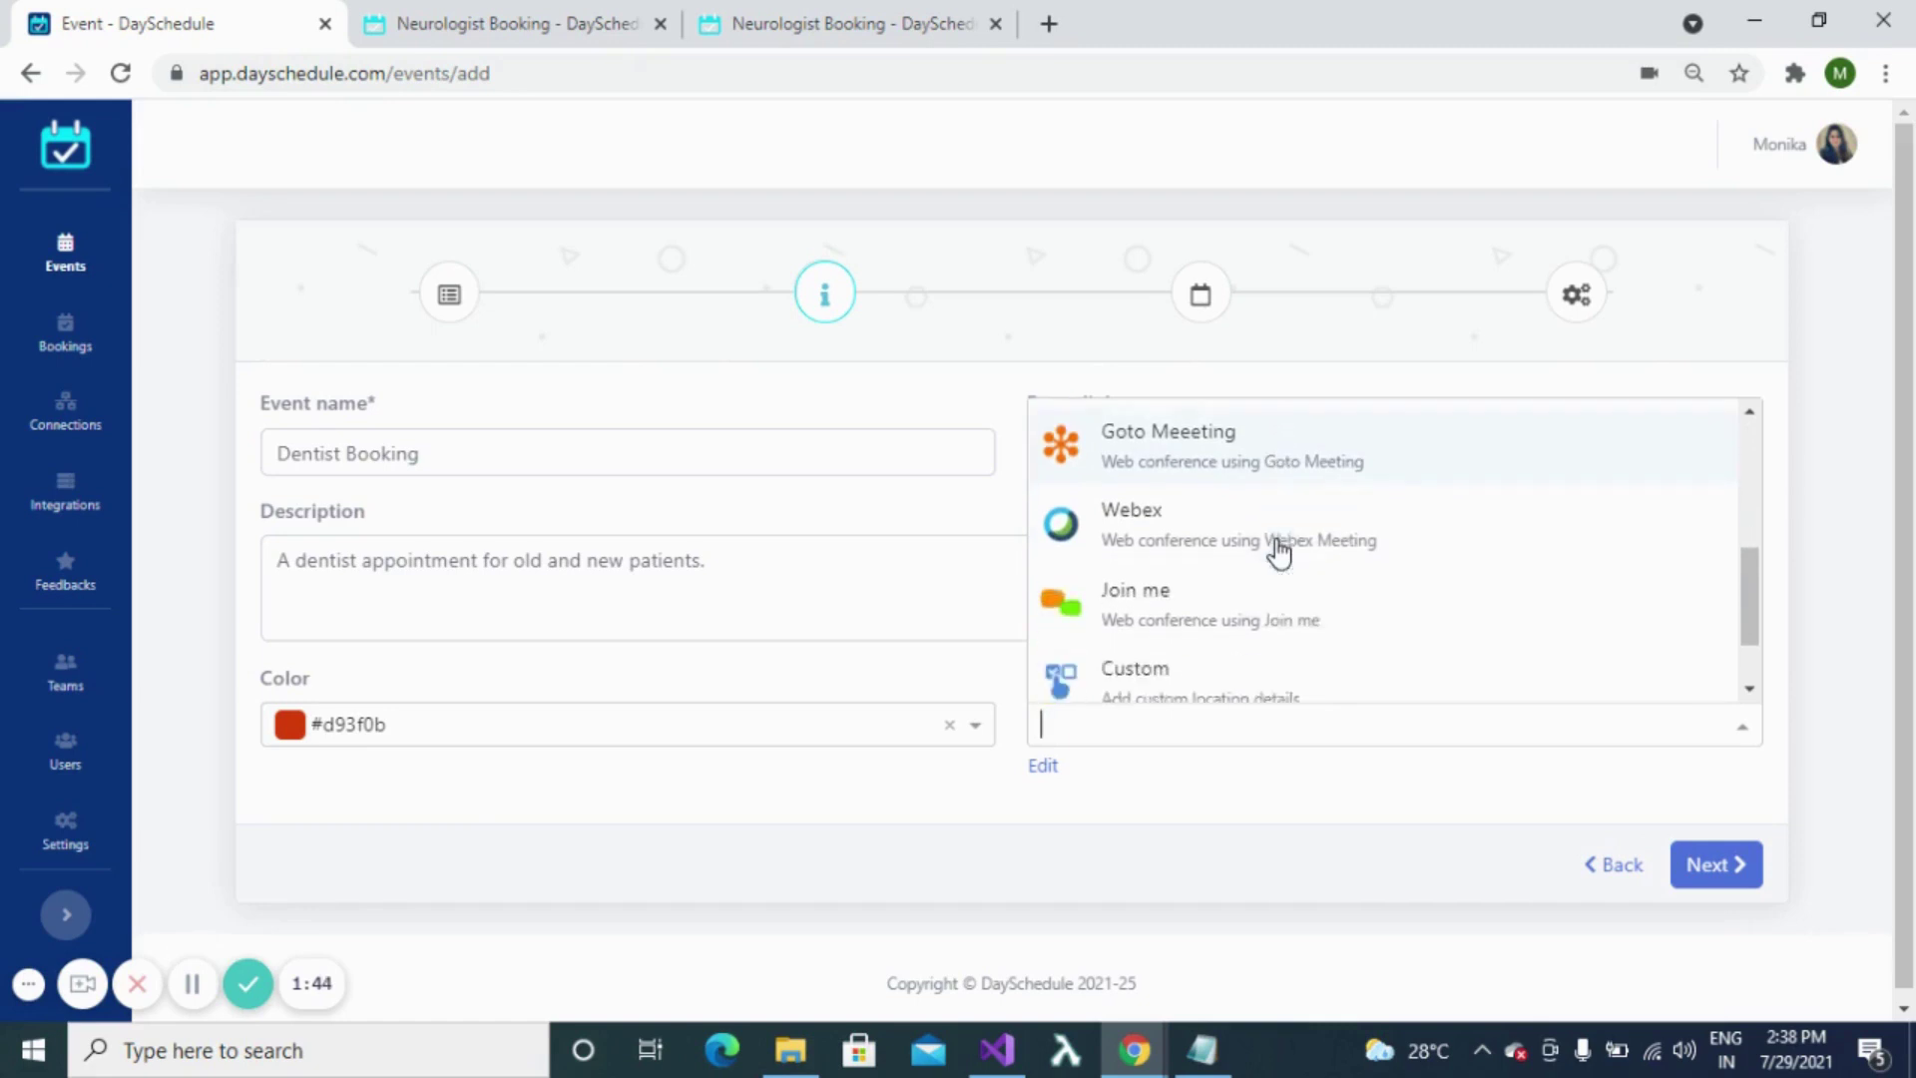
pyautogui.scroll(3, 1266, 548)
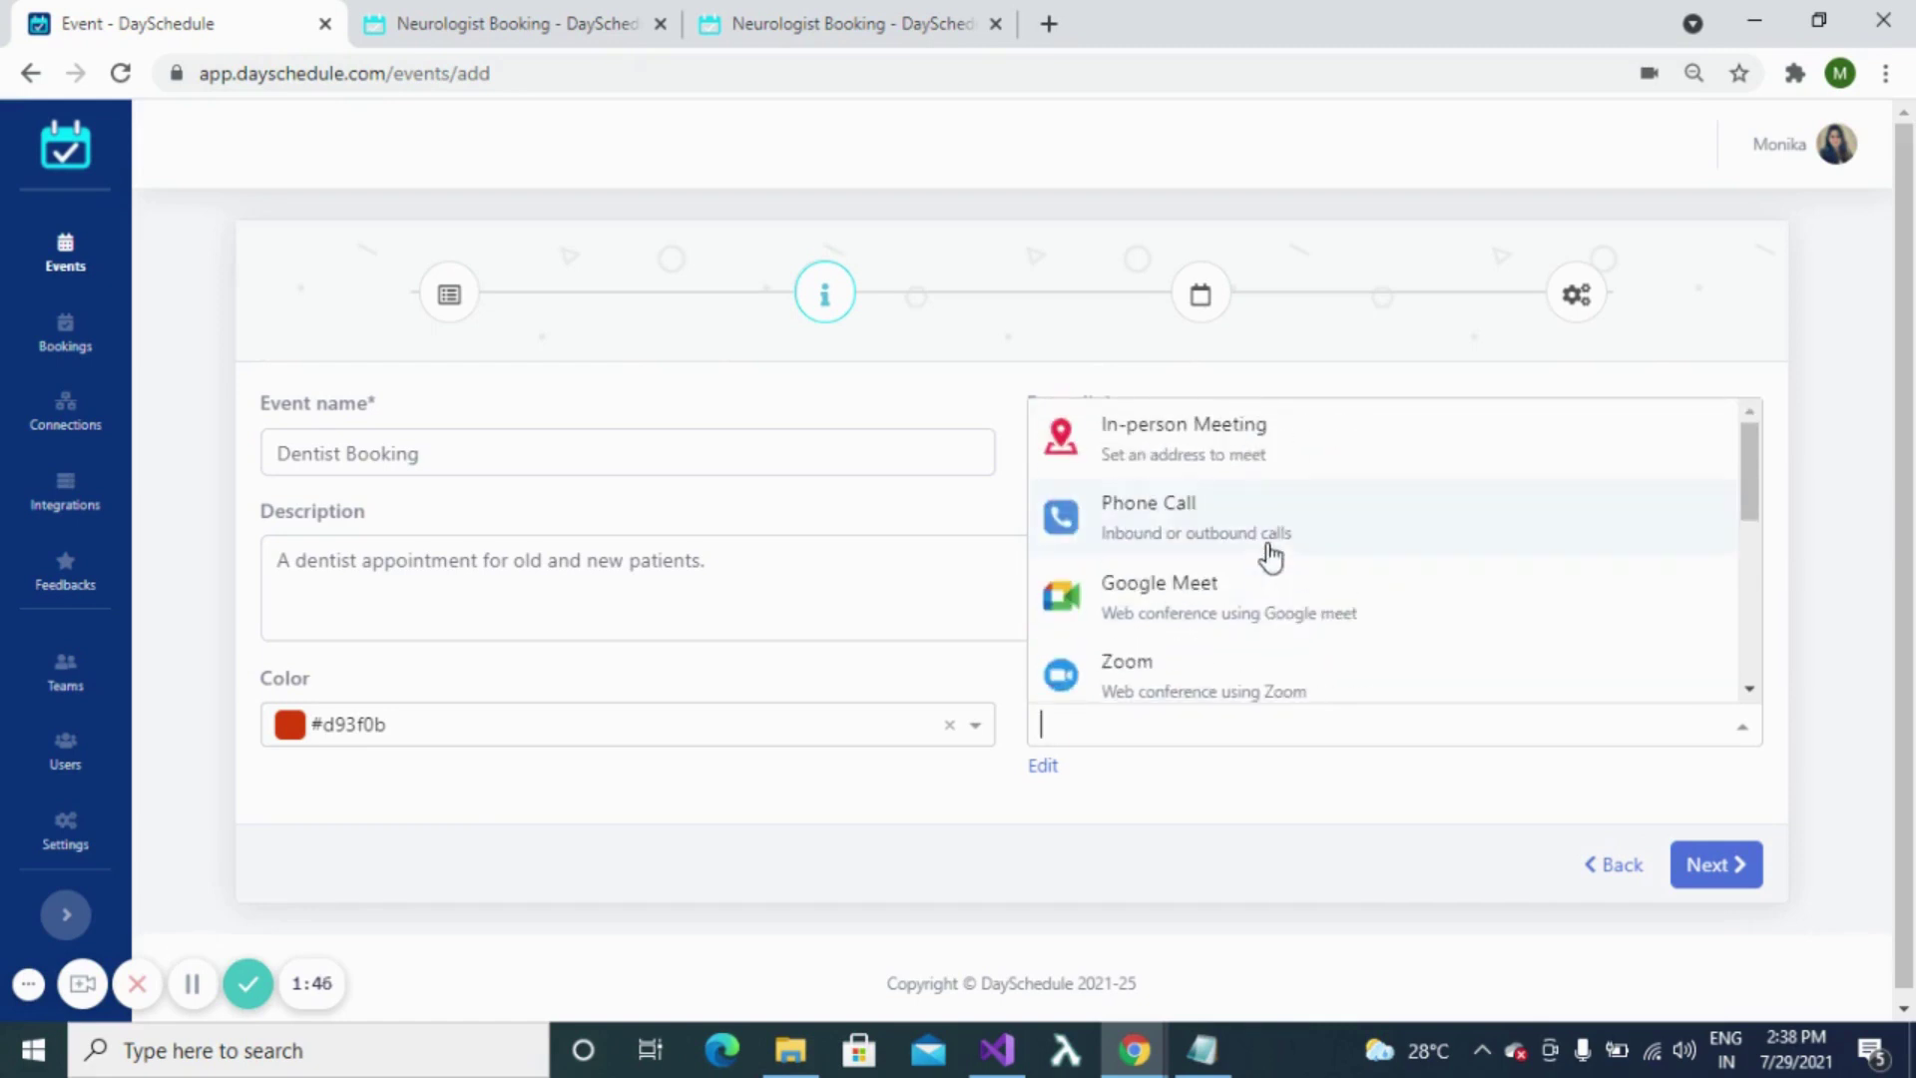
pyautogui.click(1254, 454)
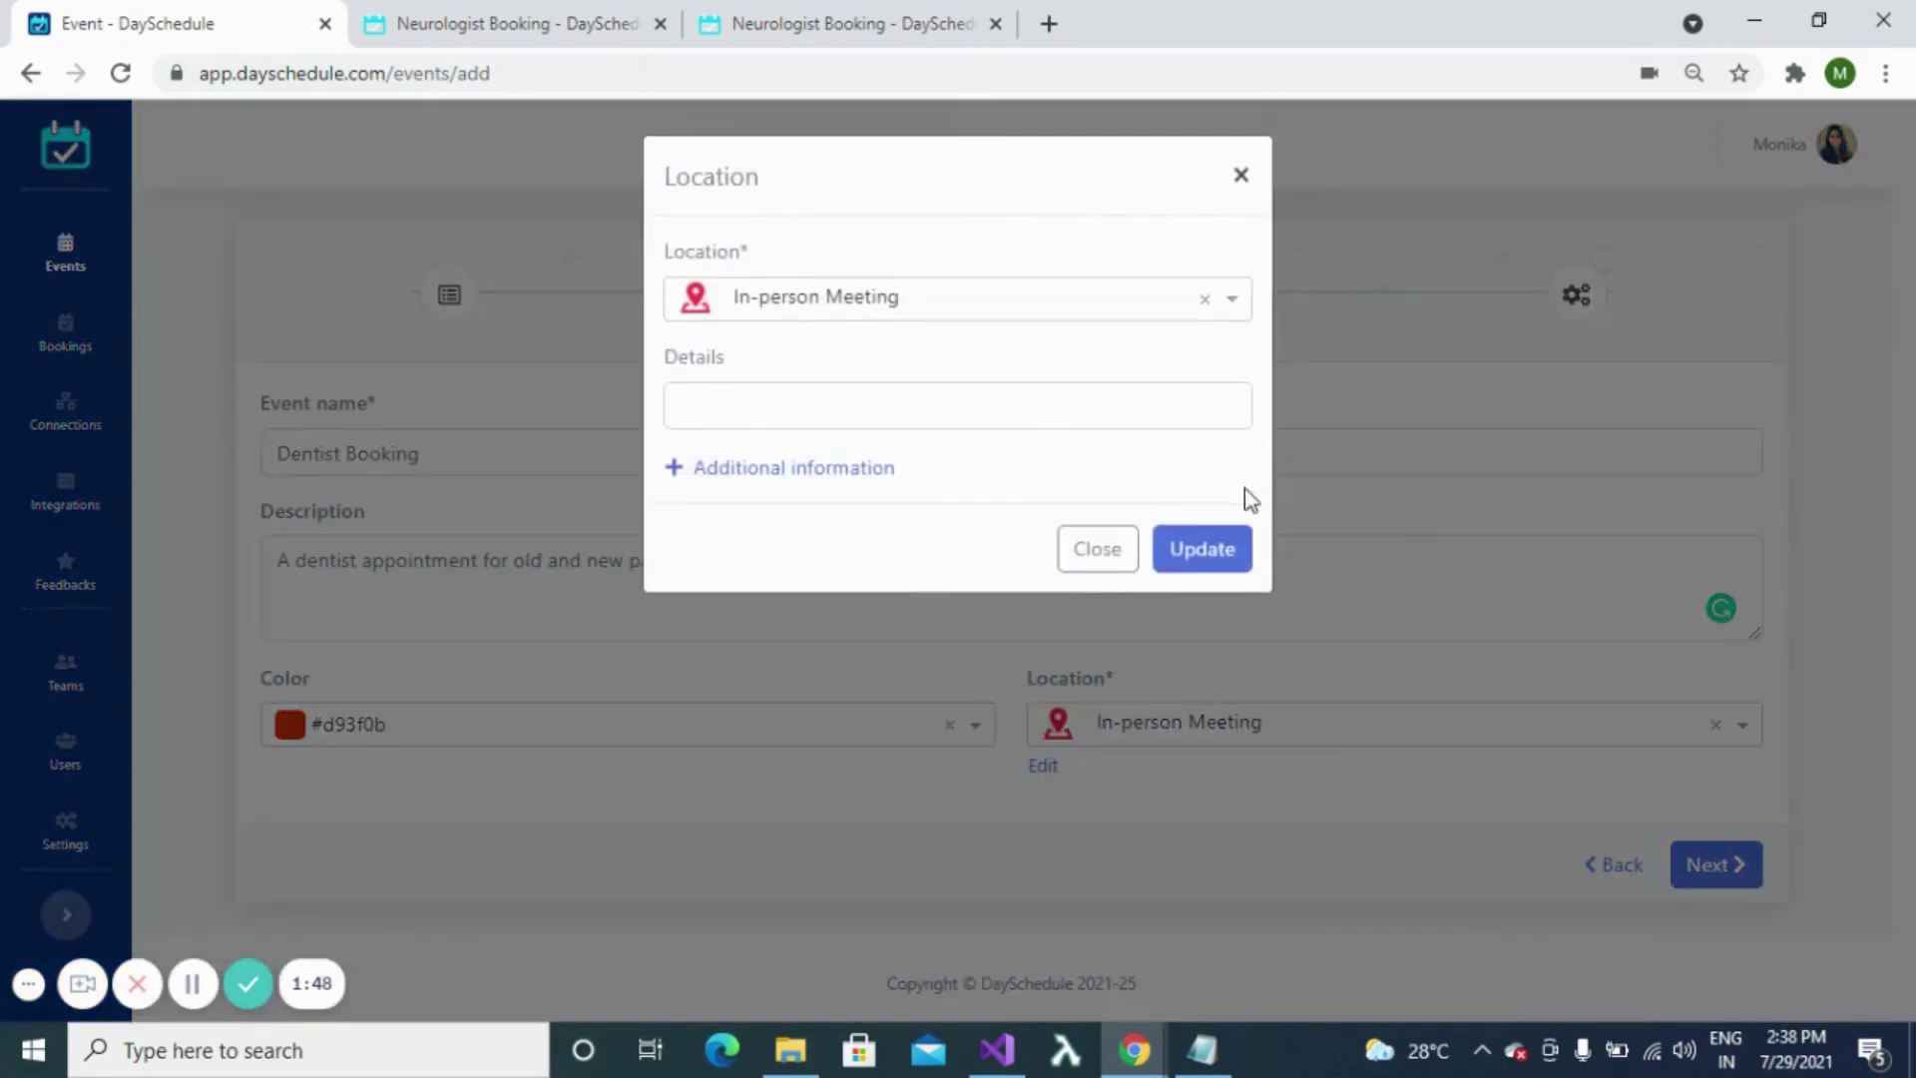
pyautogui.click(1020, 409)
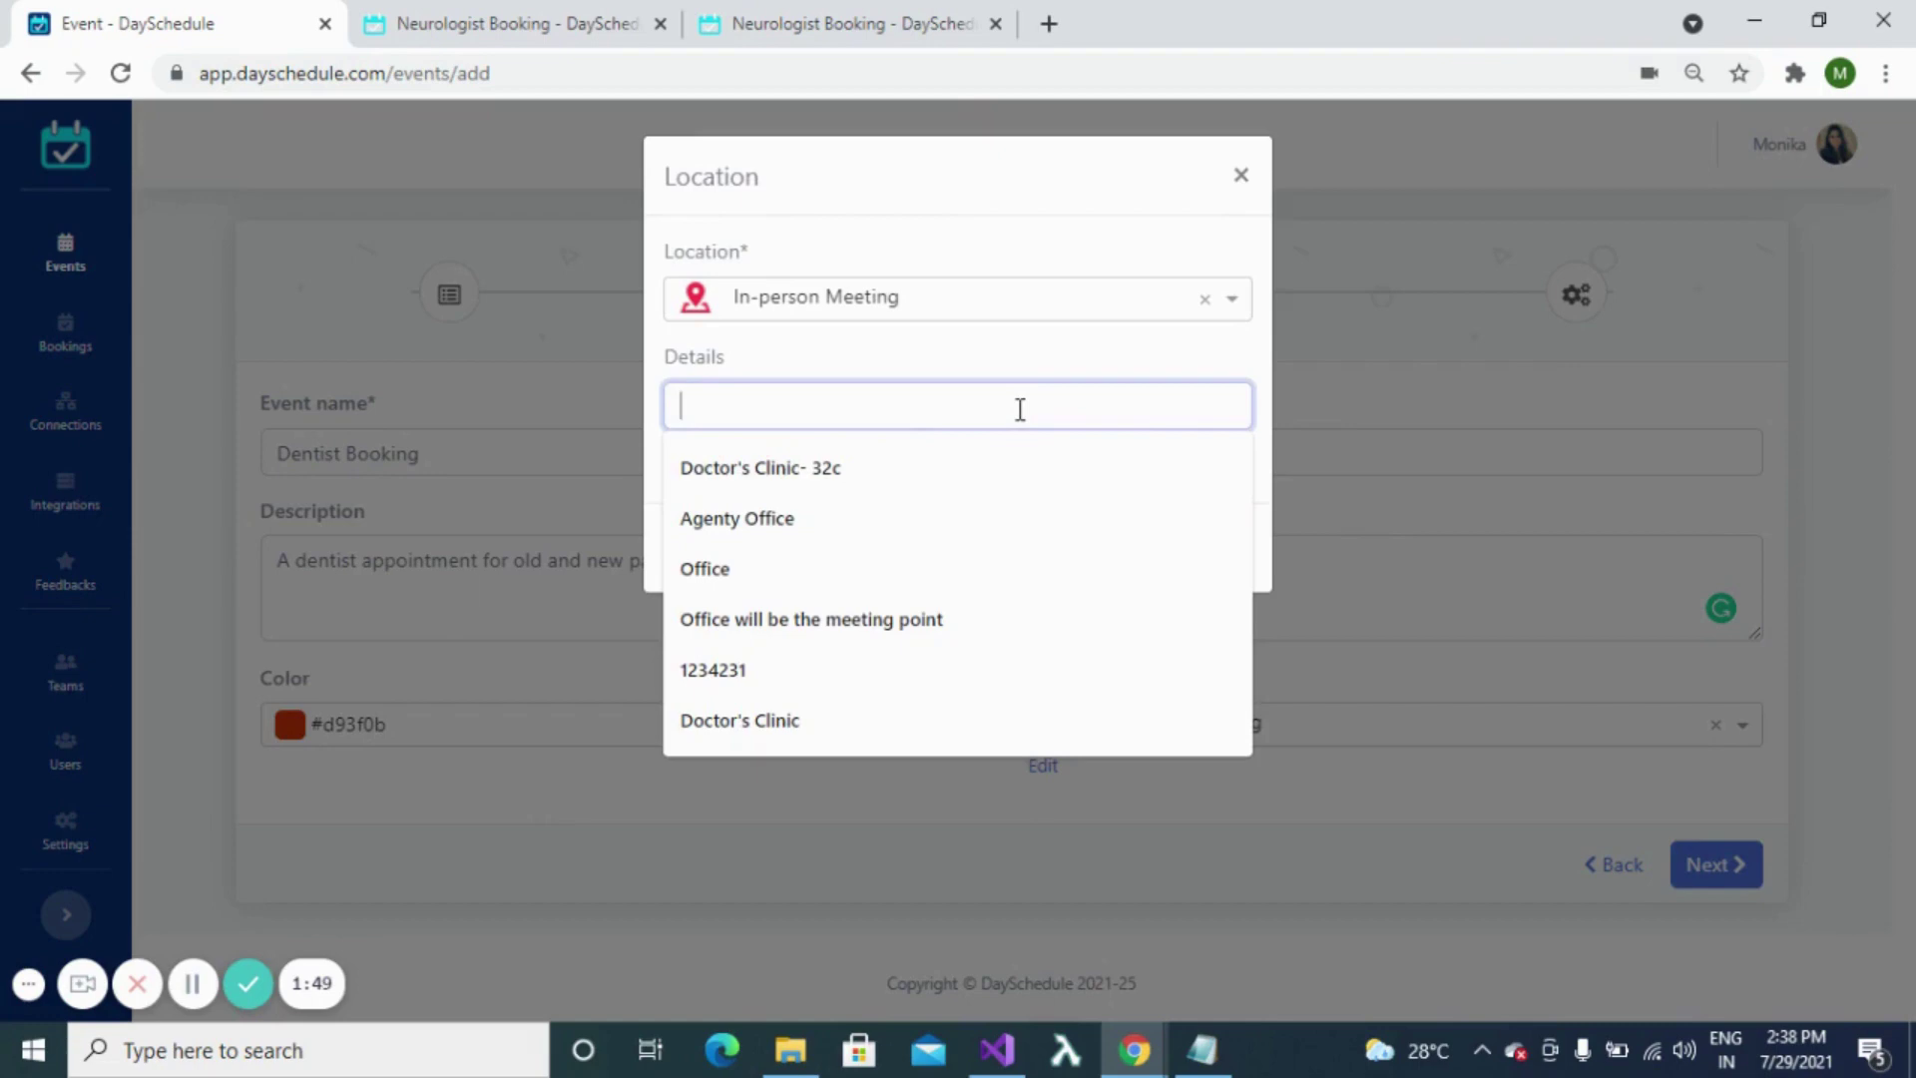
pyautogui.click(841, 471)
pyautogui.click(1197, 554)
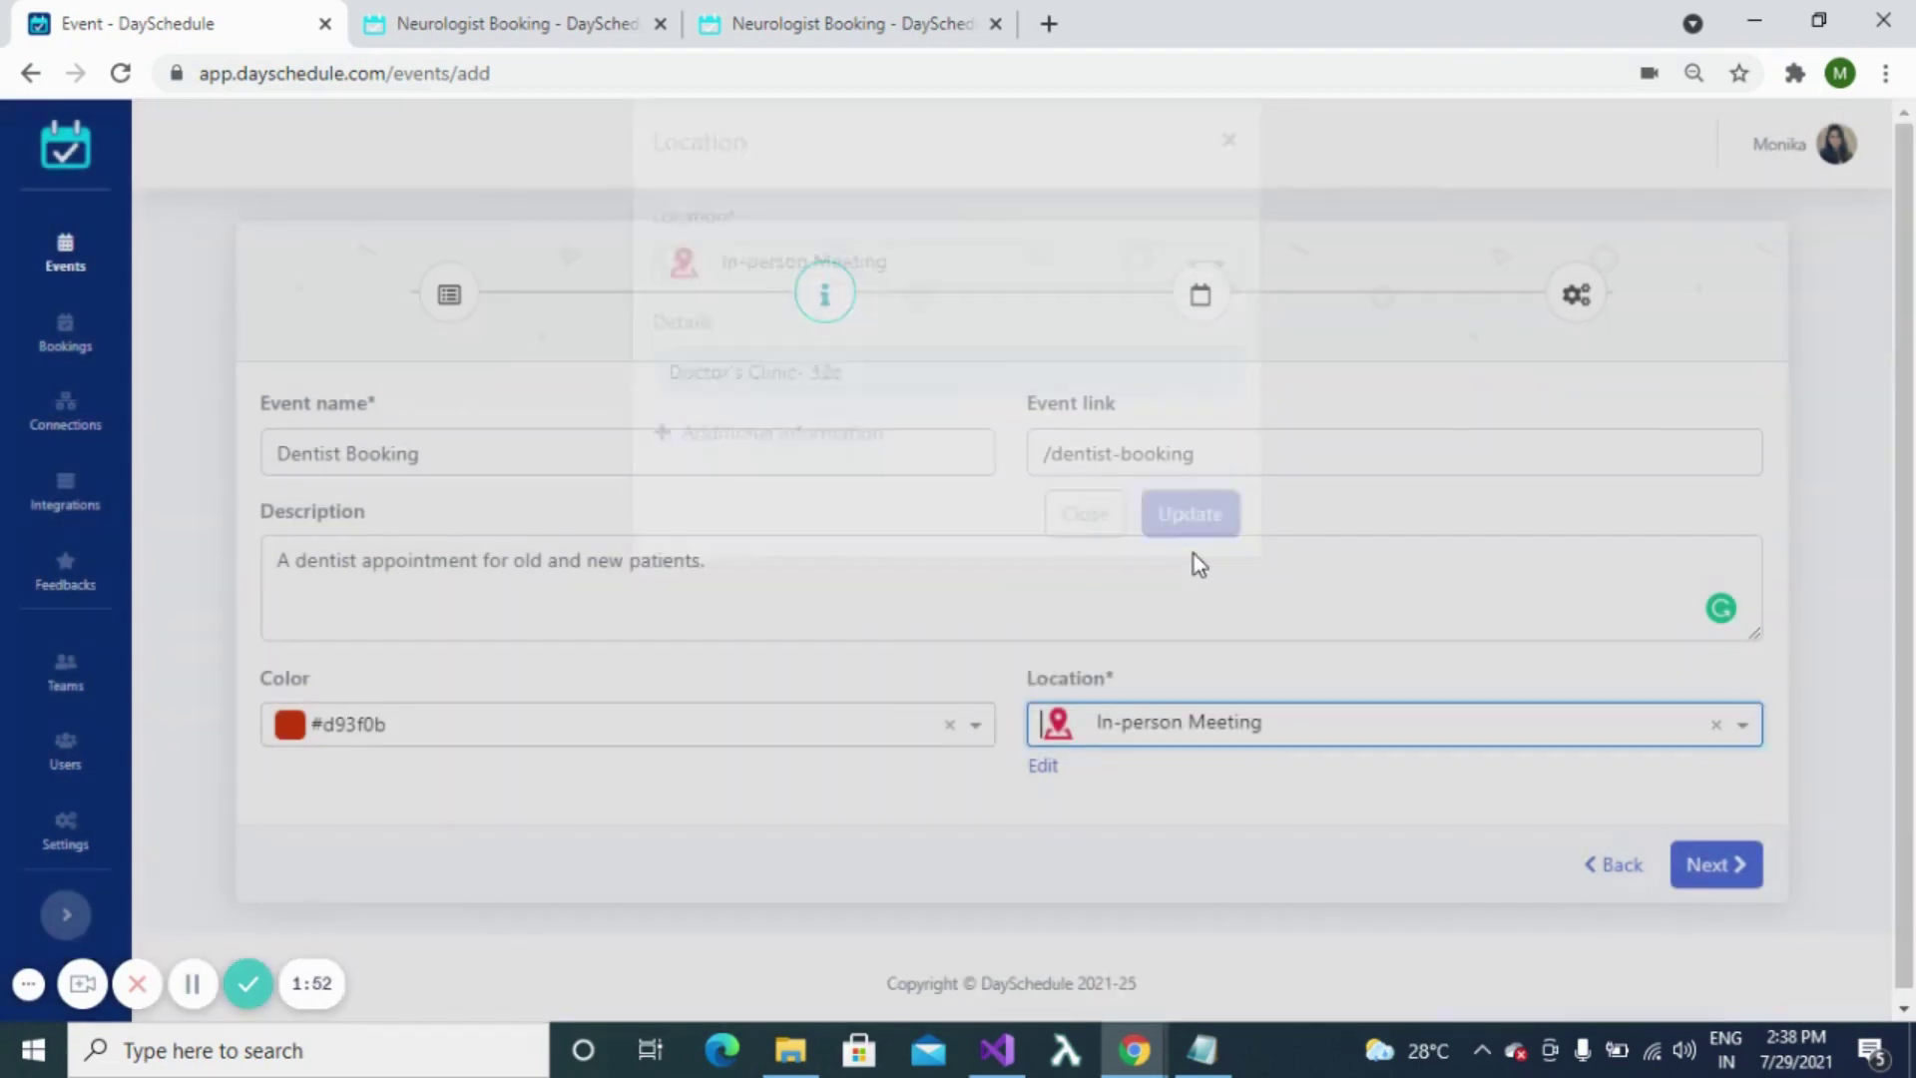
pyautogui.click(1712, 866)
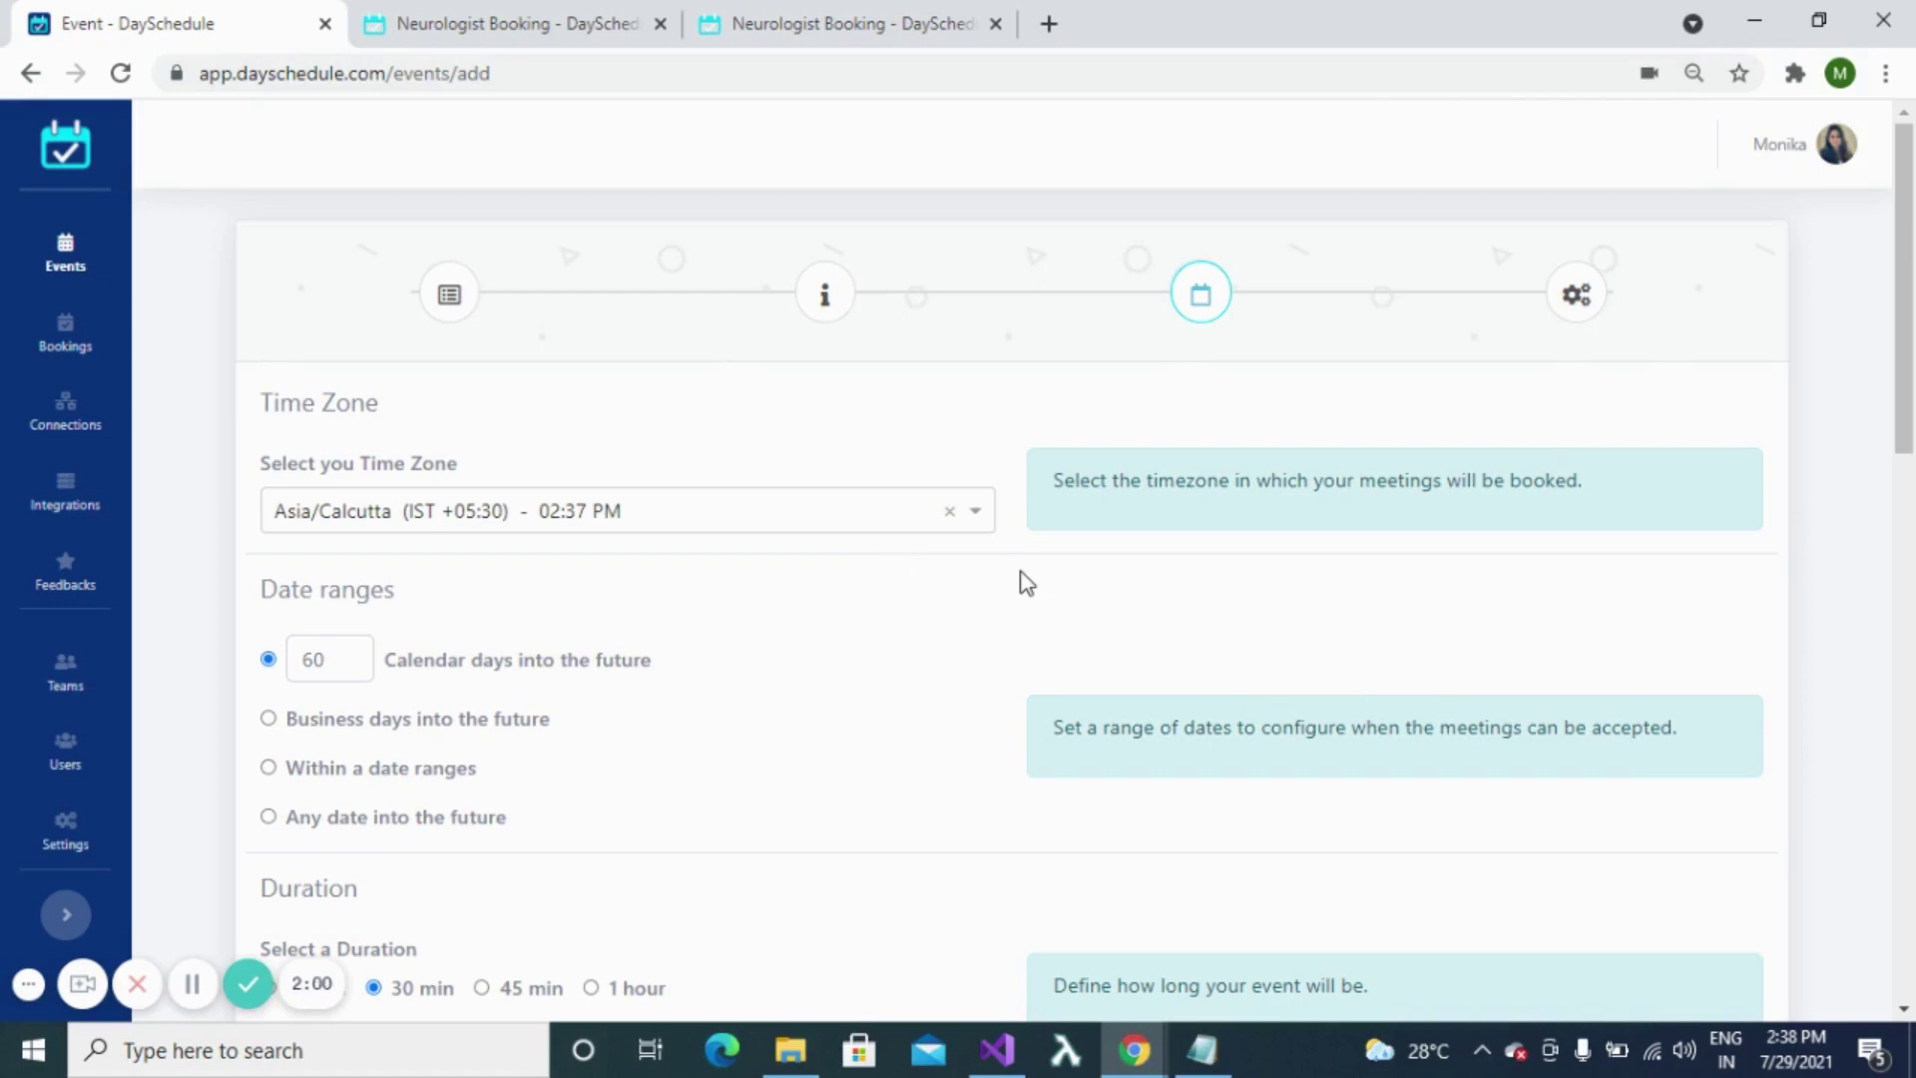
# - Look through the time zones available for the event and the date range options below
pyautogui.click(979, 527)
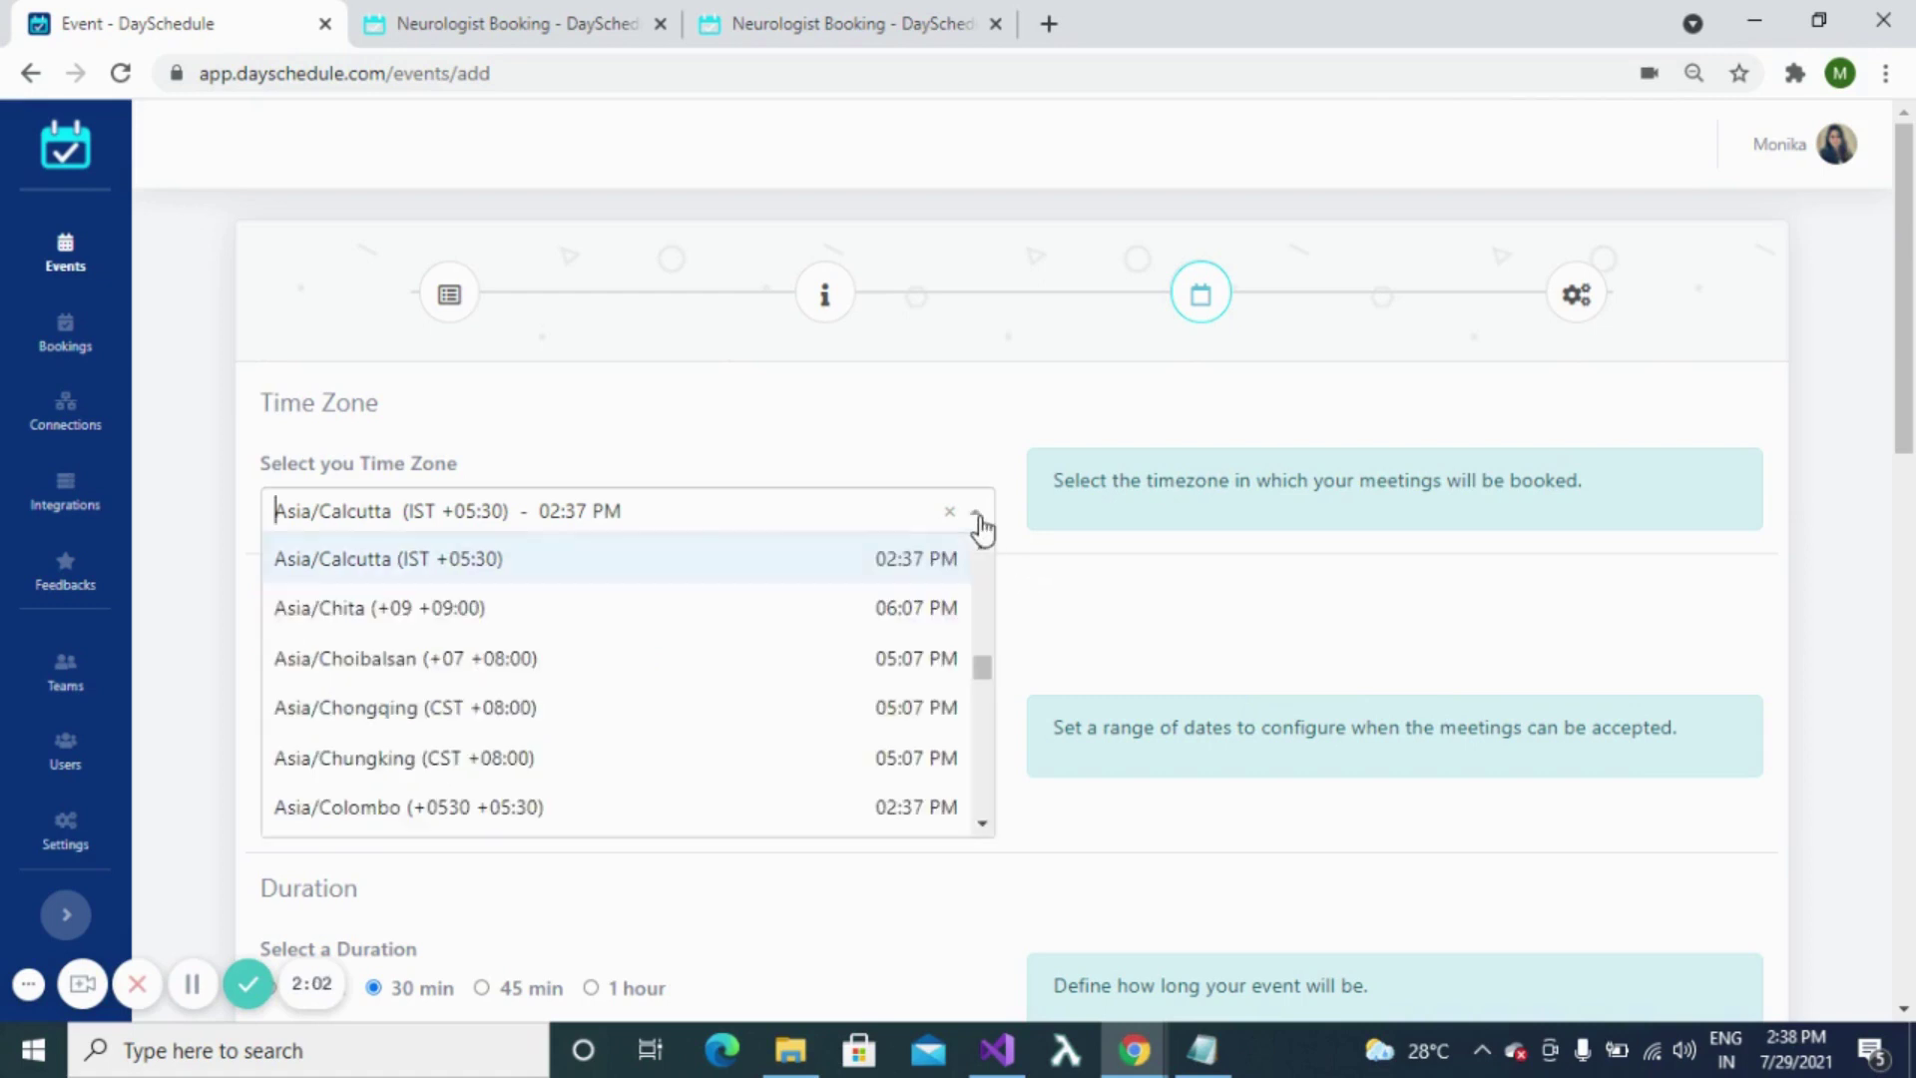
pyautogui.scroll(-14, 713, 631)
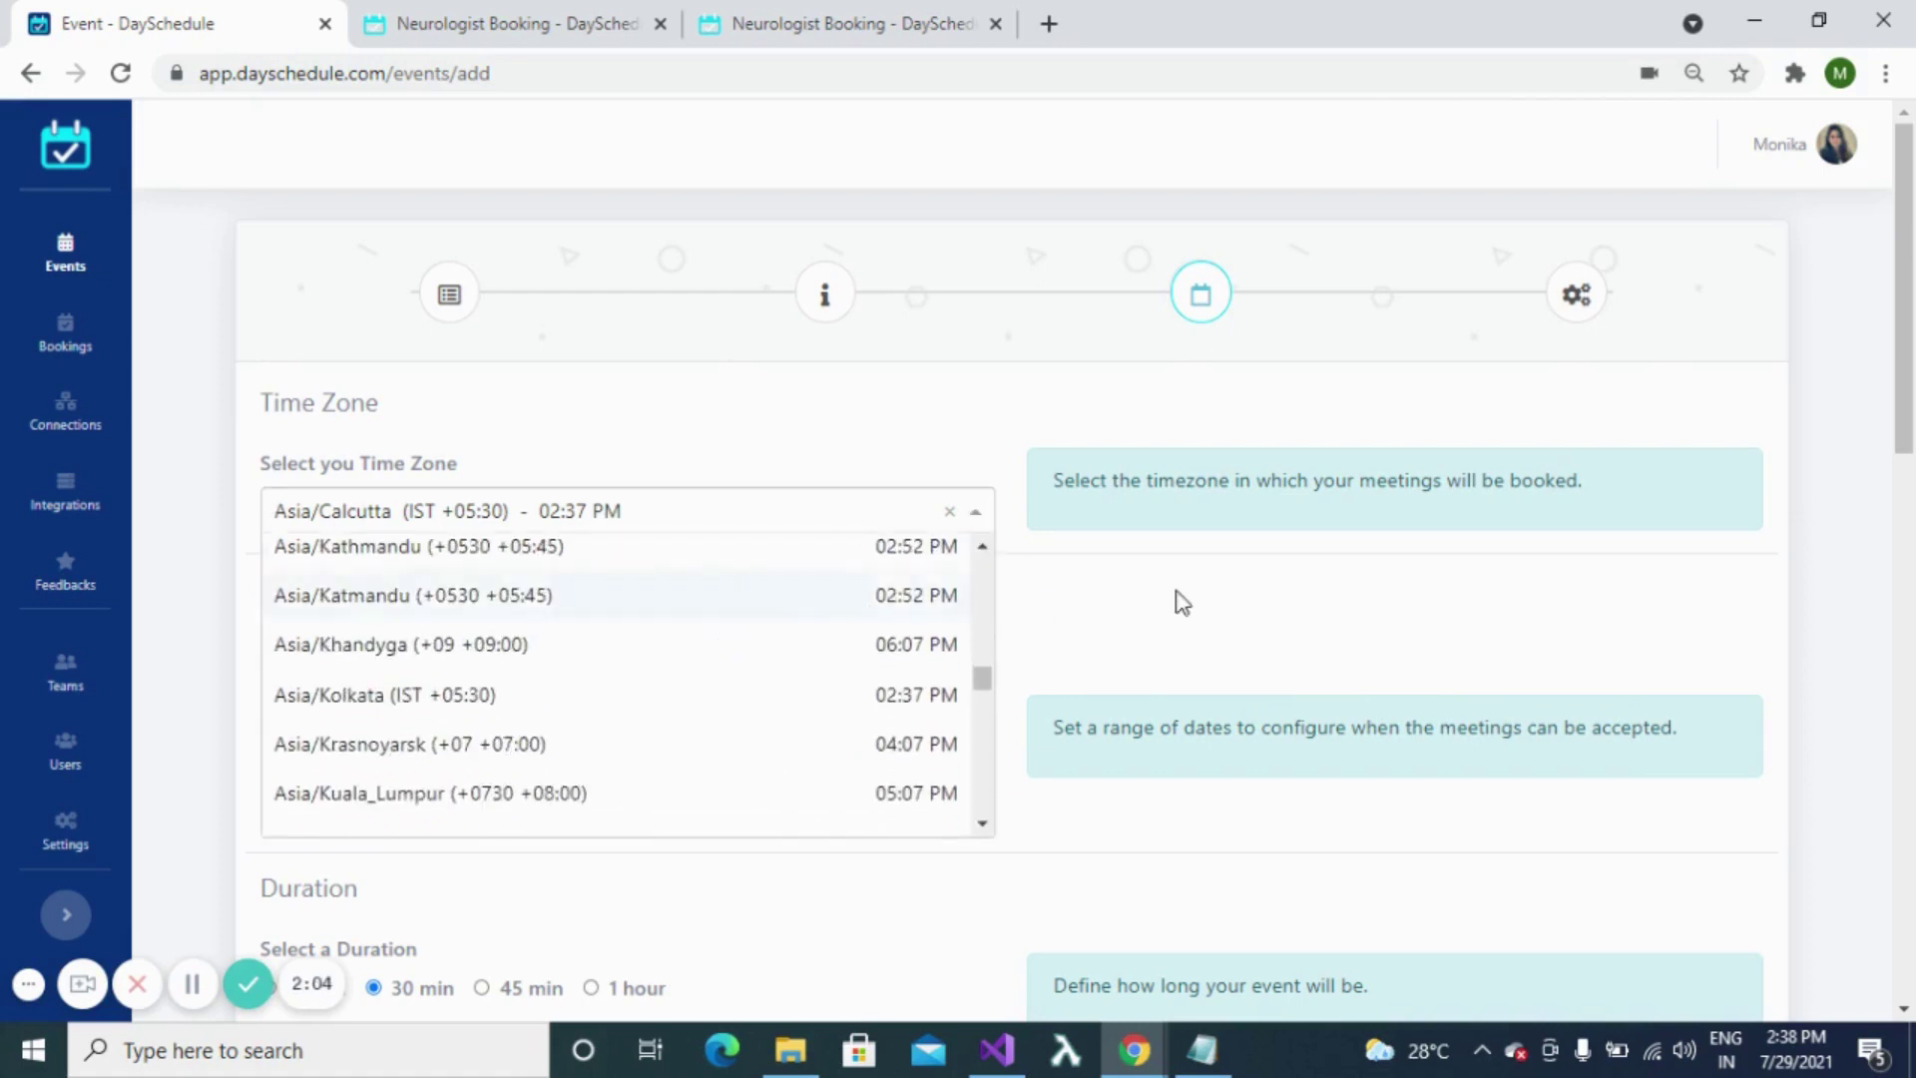
pyautogui.scroll(-2, 849, 606)
pyautogui.scroll(-1, 849, 606)
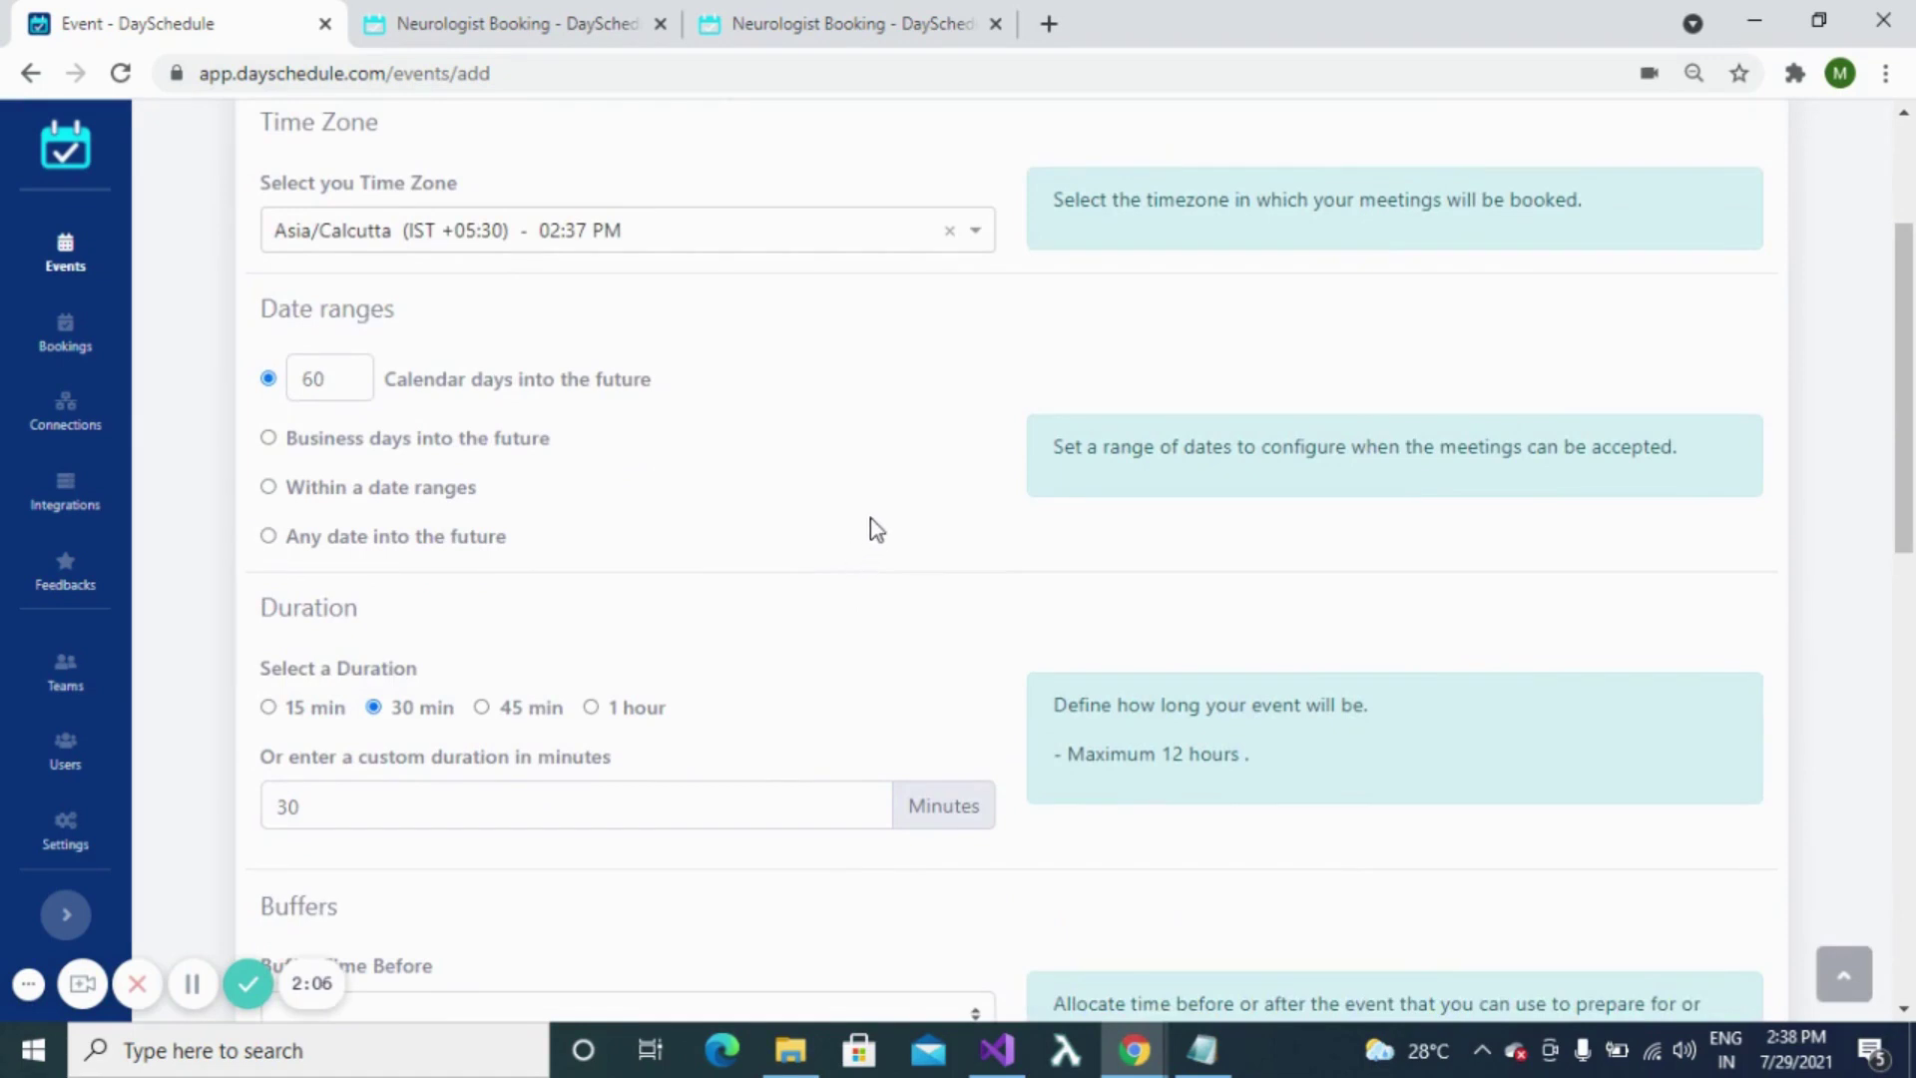
pyautogui.scroll(-3, 874, 529)
pyautogui.scroll(1, 877, 526)
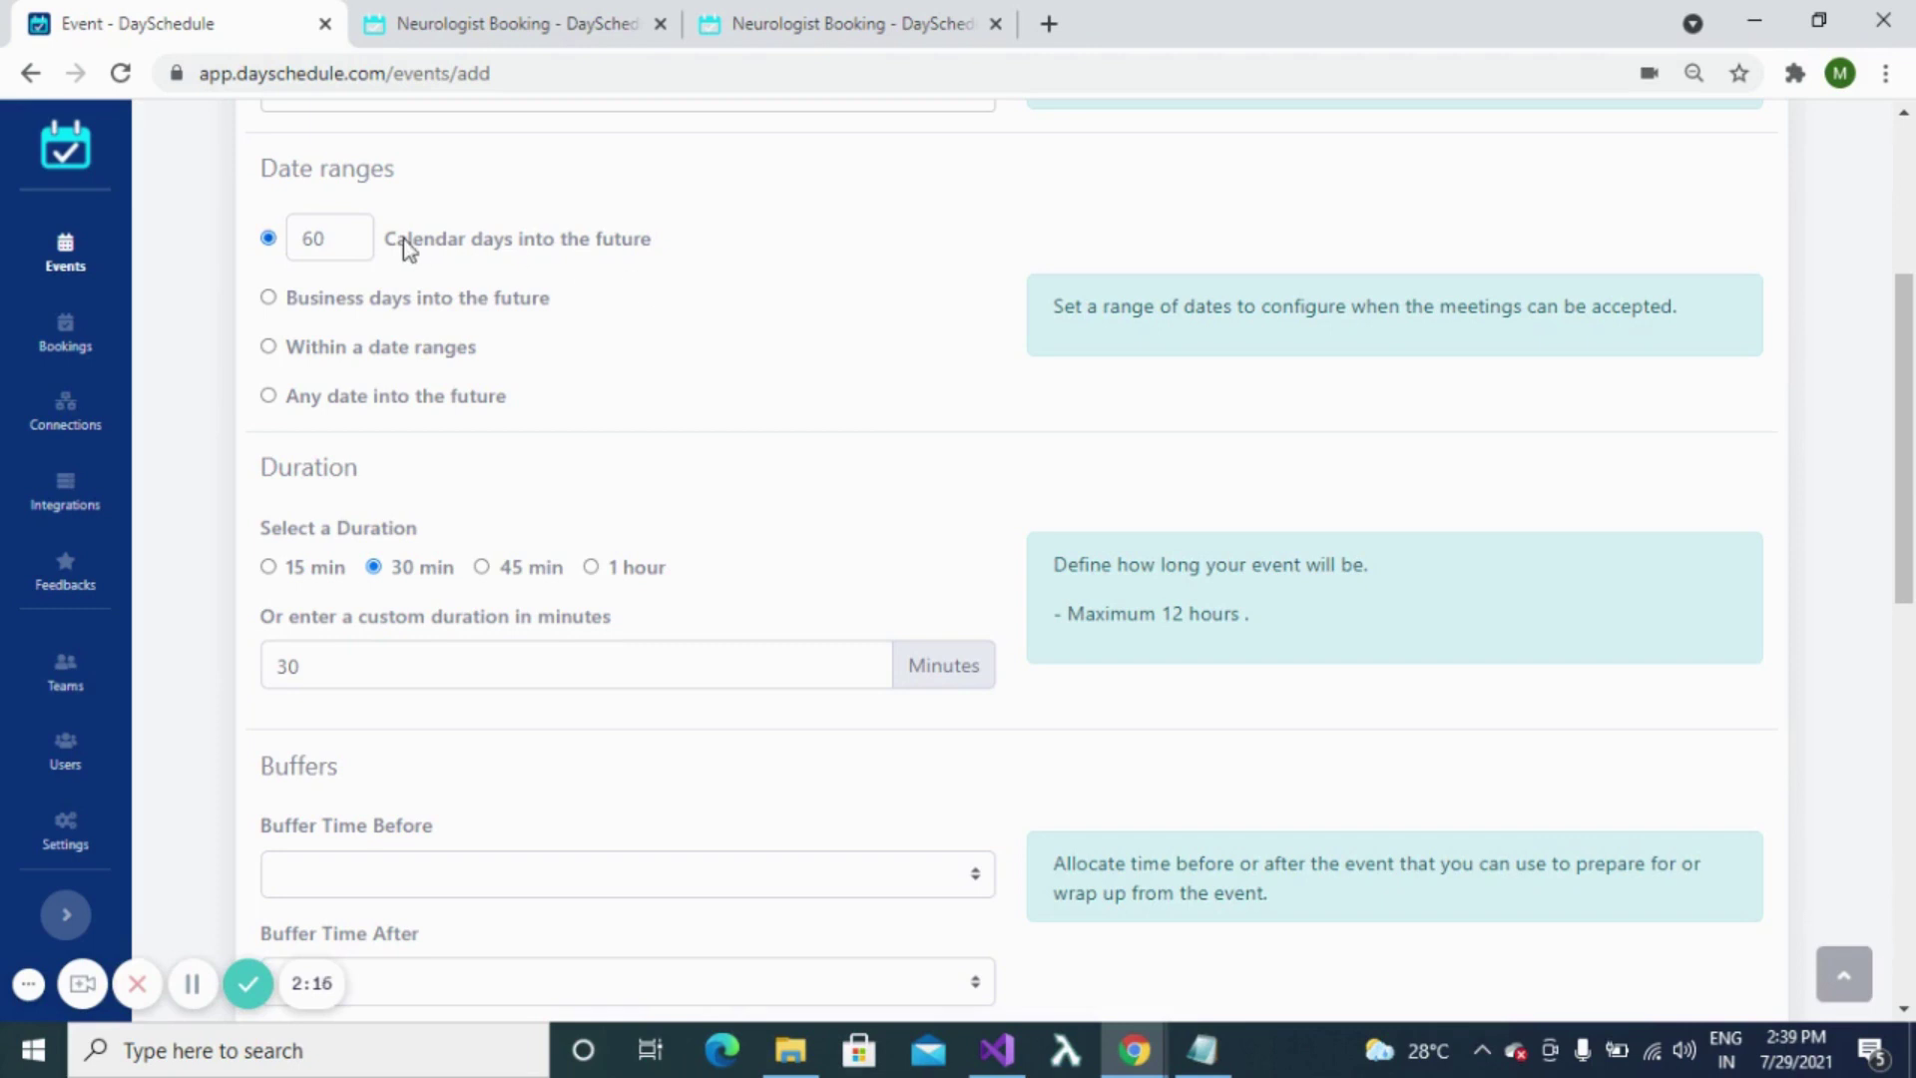
# - Try the business-days option, and restrict bookings to the date range 07/31/2021 to 08/28/2021
pyautogui.click(348, 233)
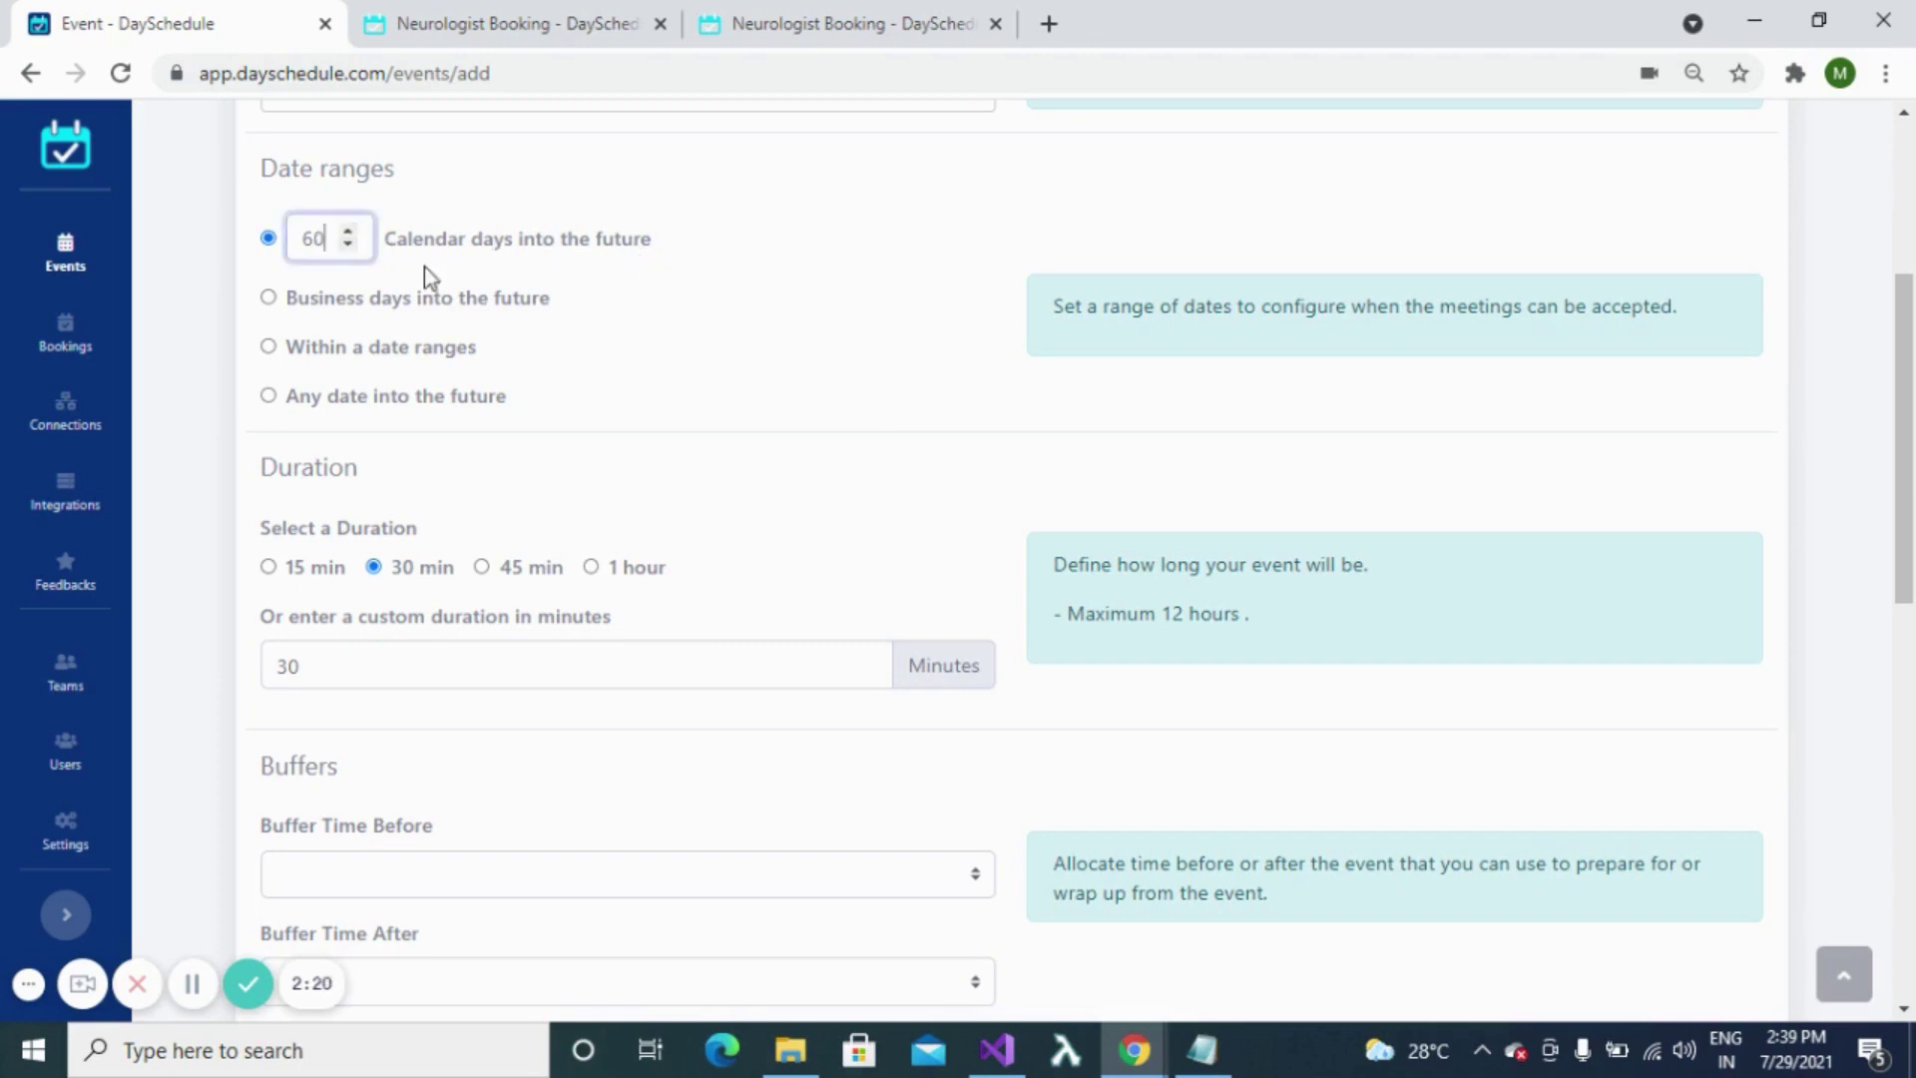
pyautogui.click(271, 296)
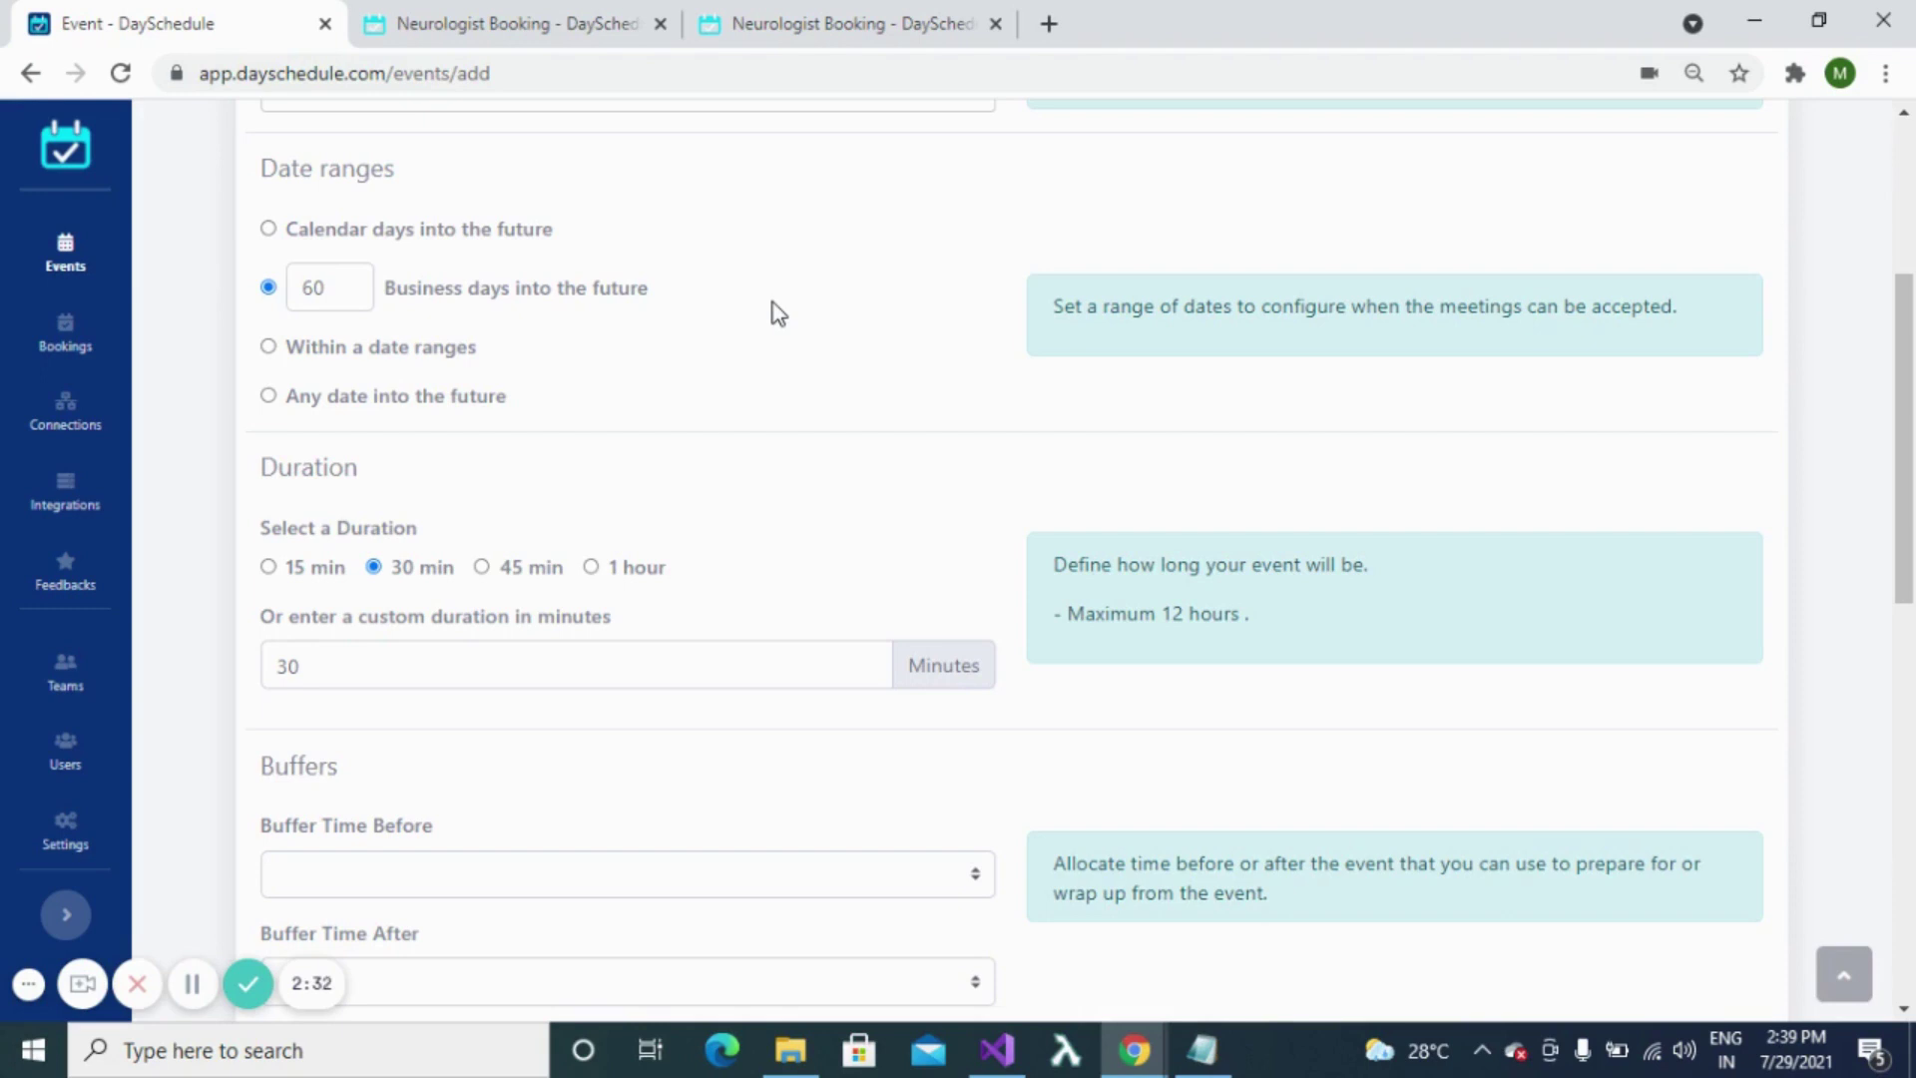
pyautogui.click(269, 347)
pyautogui.click(597, 373)
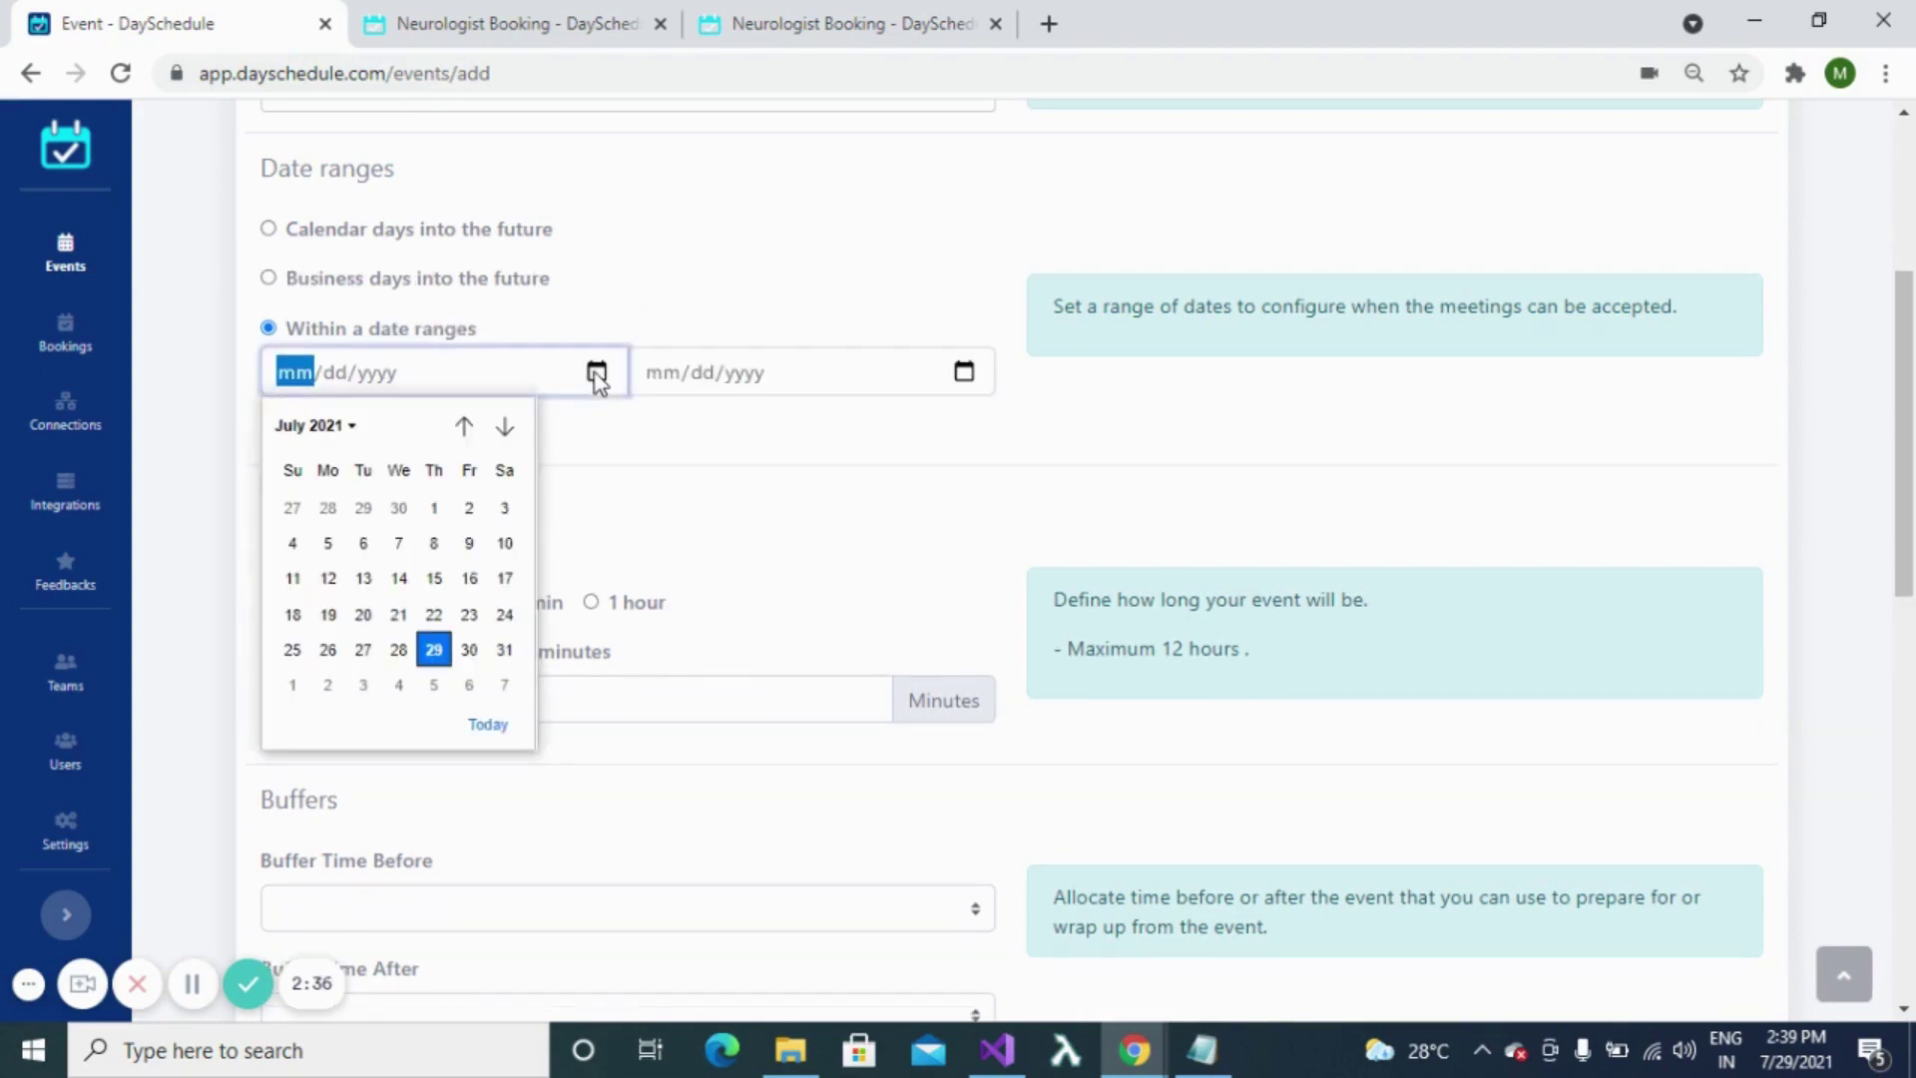
pyautogui.click(505, 651)
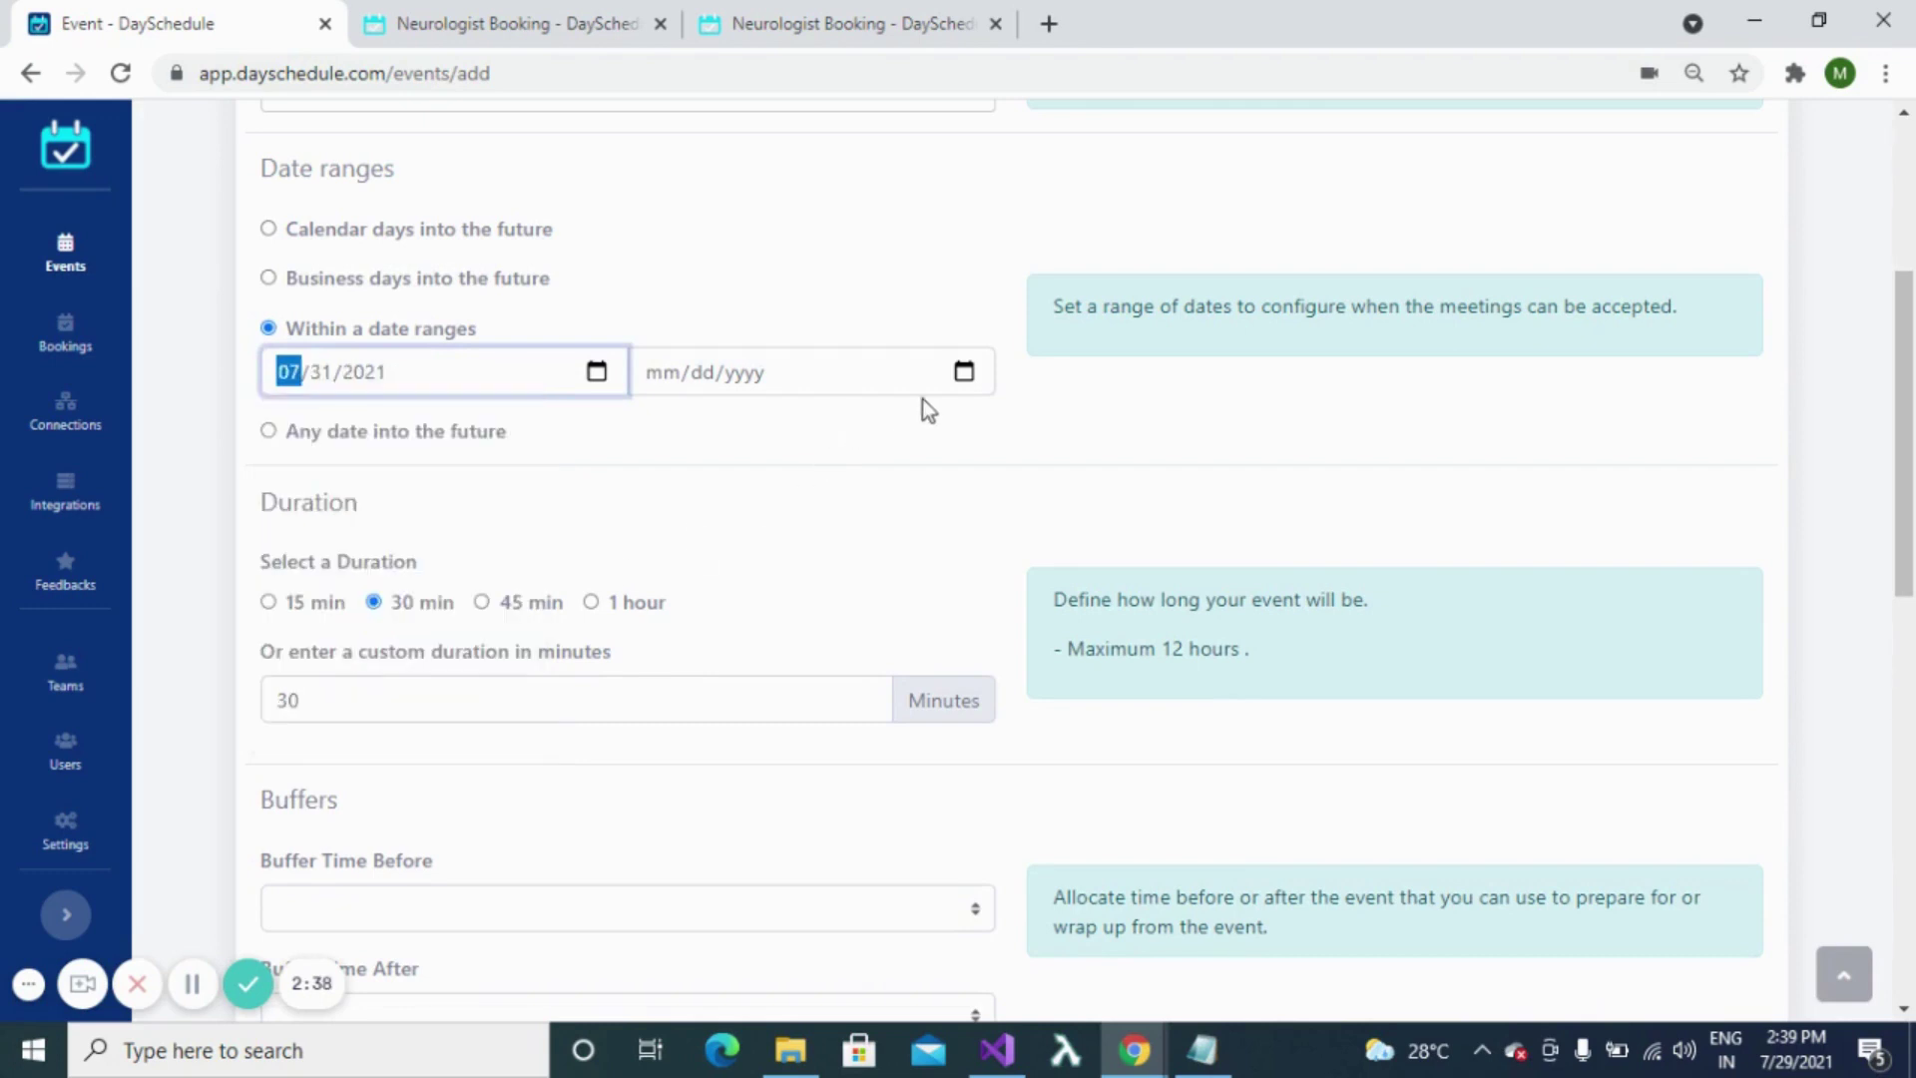
pyautogui.click(964, 374)
pyautogui.click(721, 427)
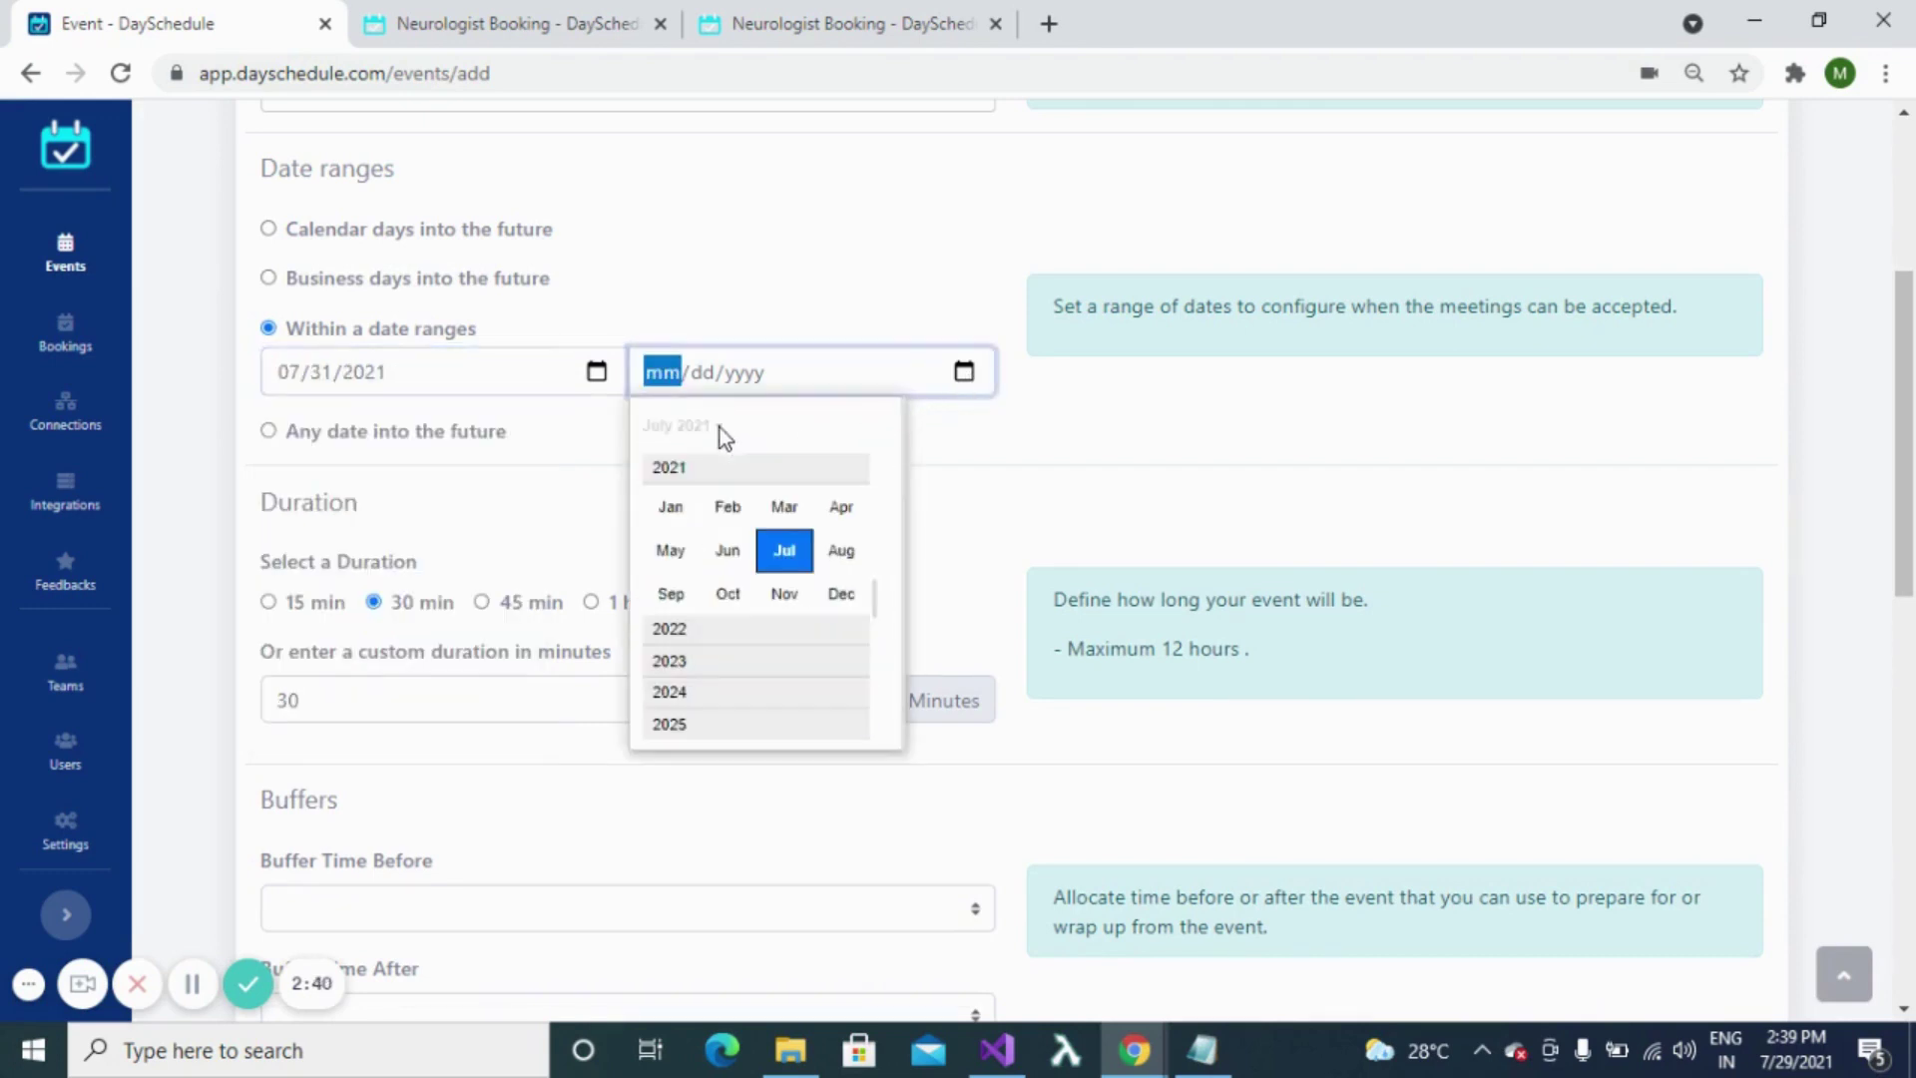
pyautogui.click(839, 548)
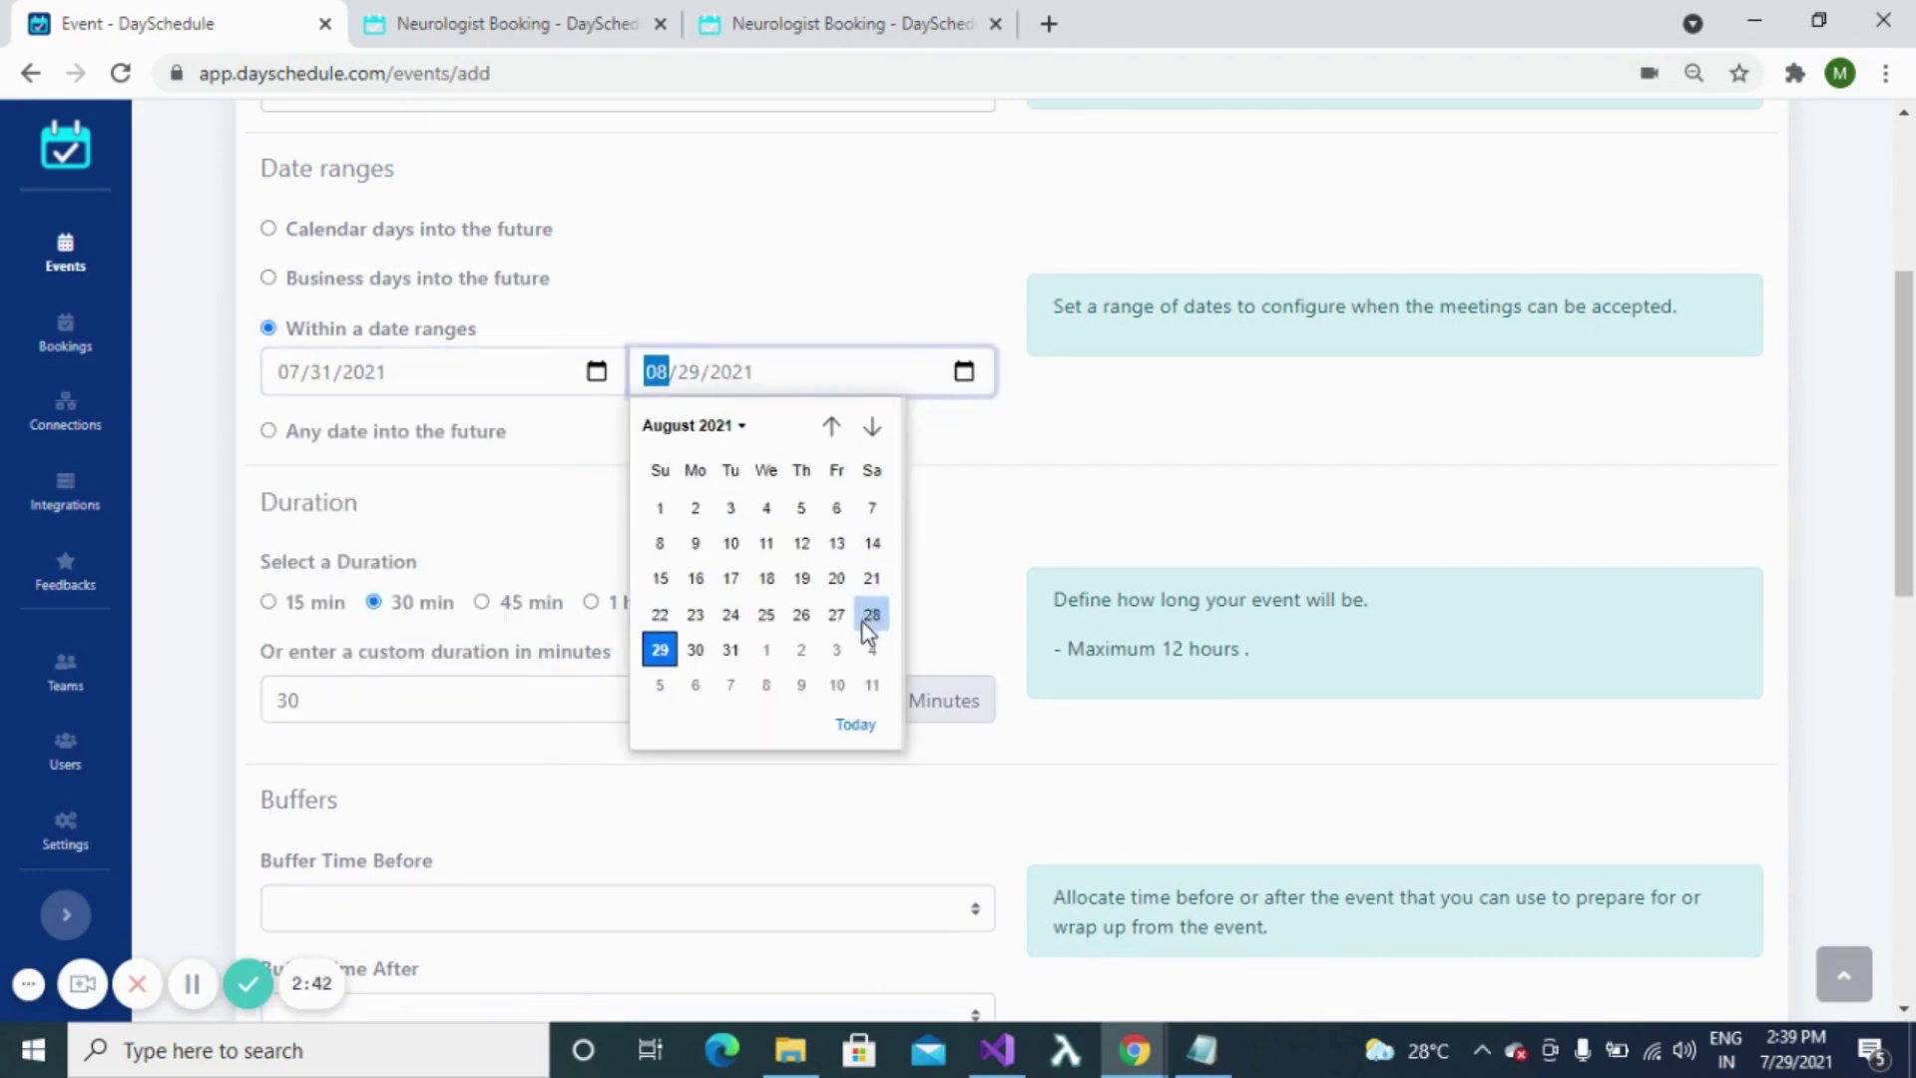
pyautogui.click(872, 614)
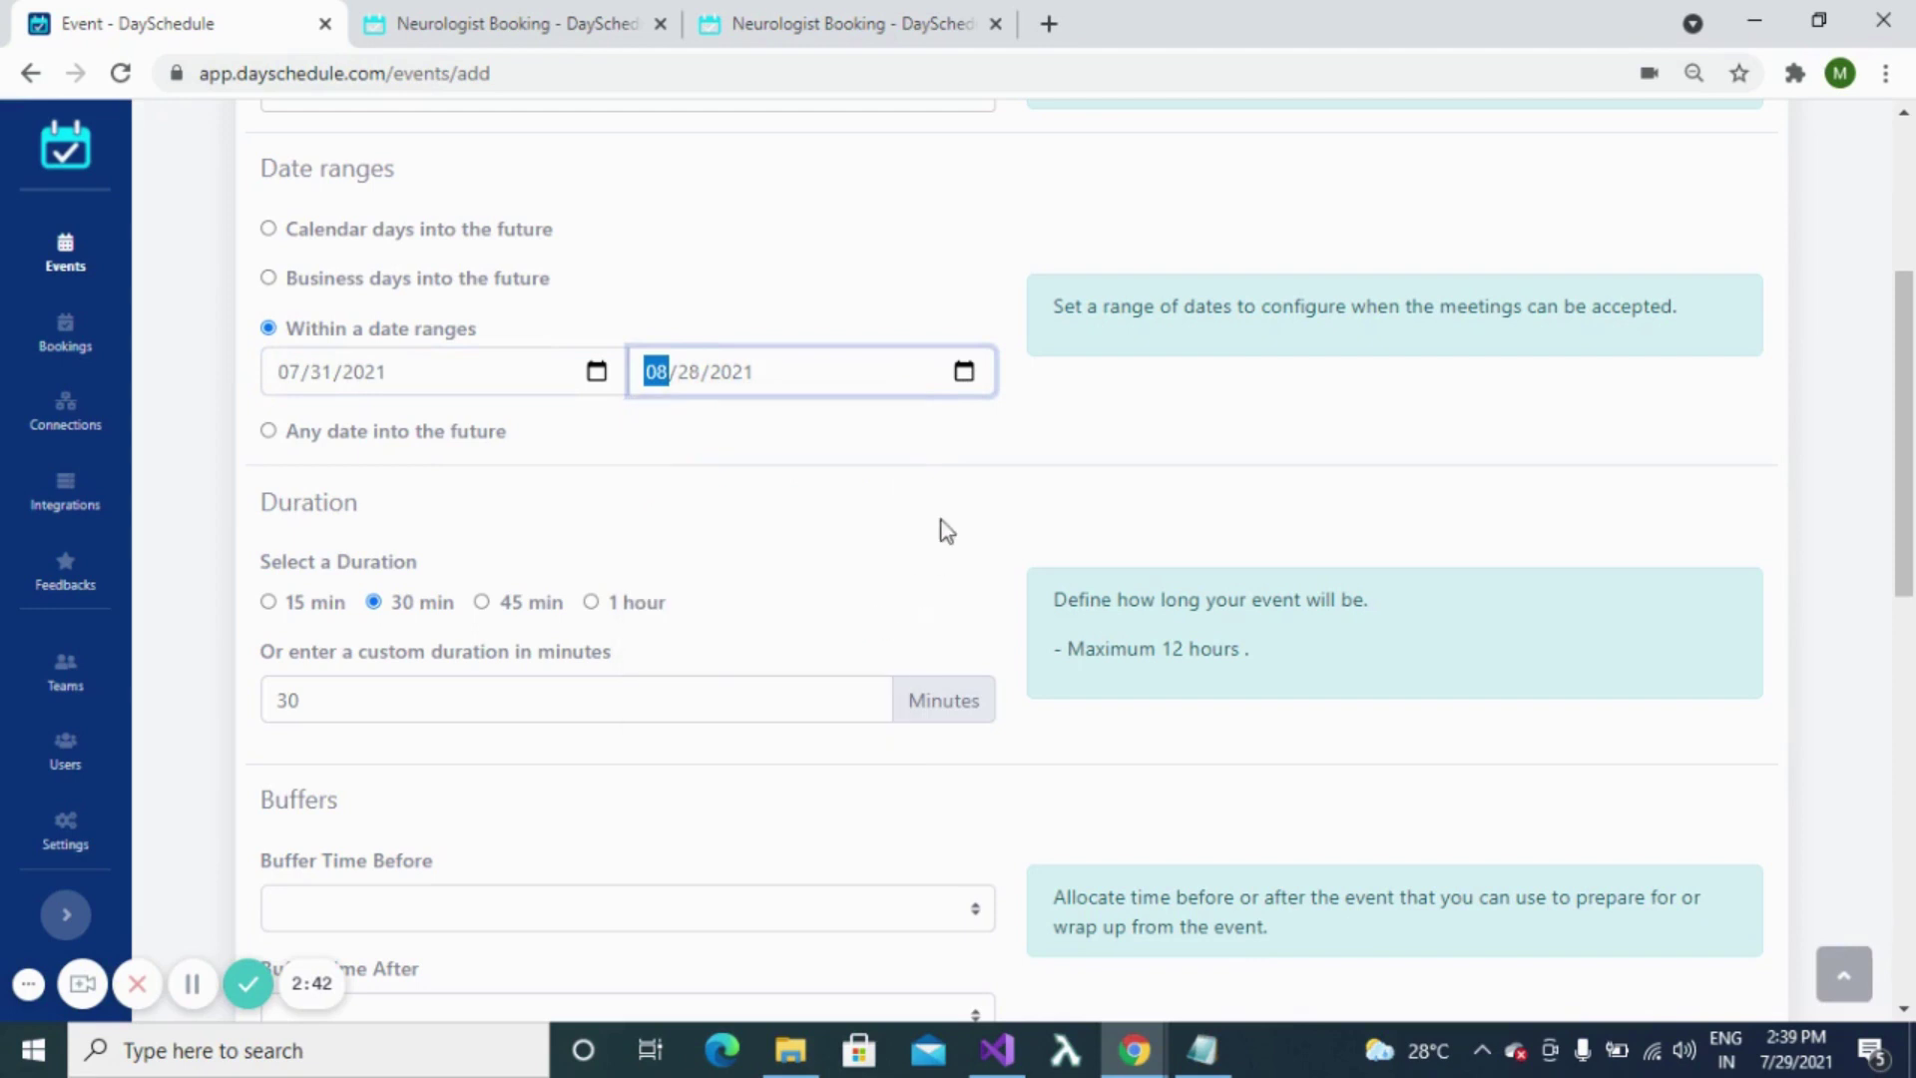
# - Try the any-date option, and set the booking window to 60 calendar days into the future
pyautogui.click(265, 431)
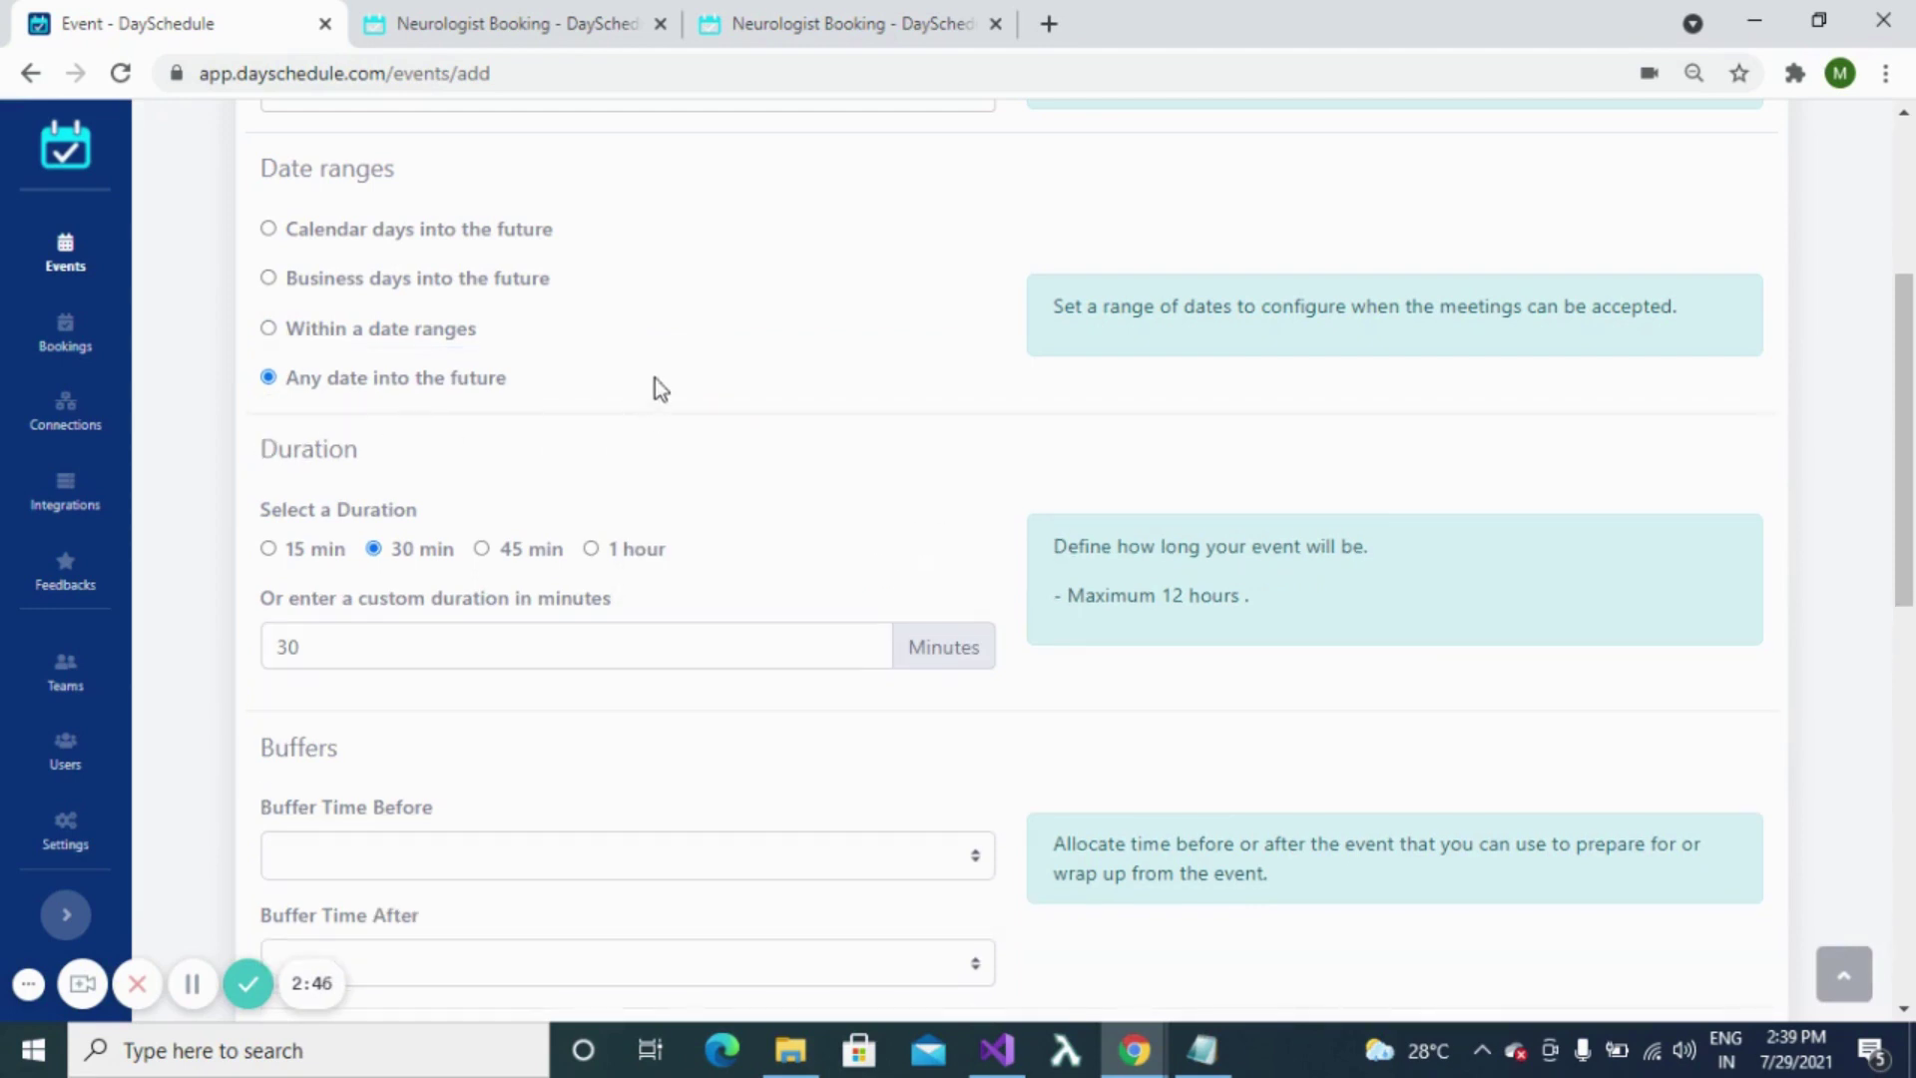
pyautogui.click(269, 230)
# - Set the event duration to 15 minutes
pyautogui.scroll(-2, 655, 385)
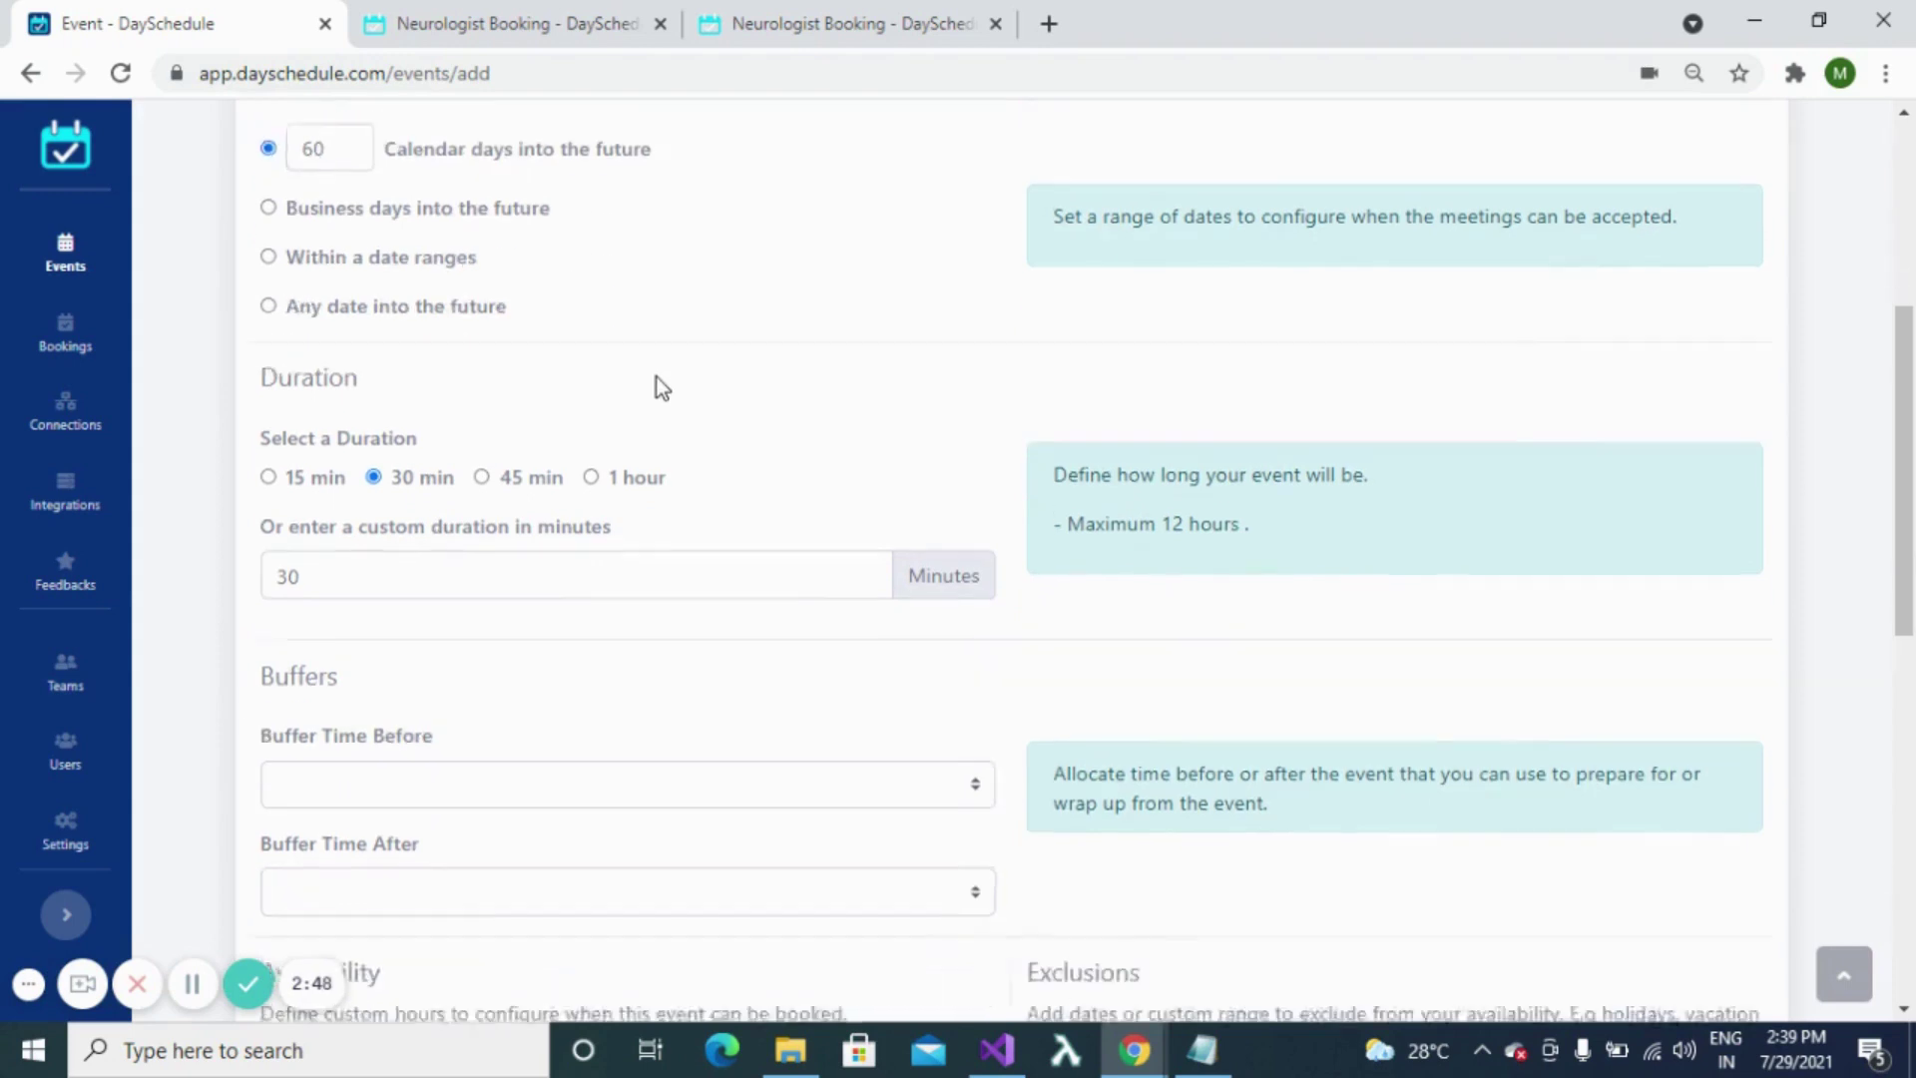
pyautogui.scroll(-1, 725, 362)
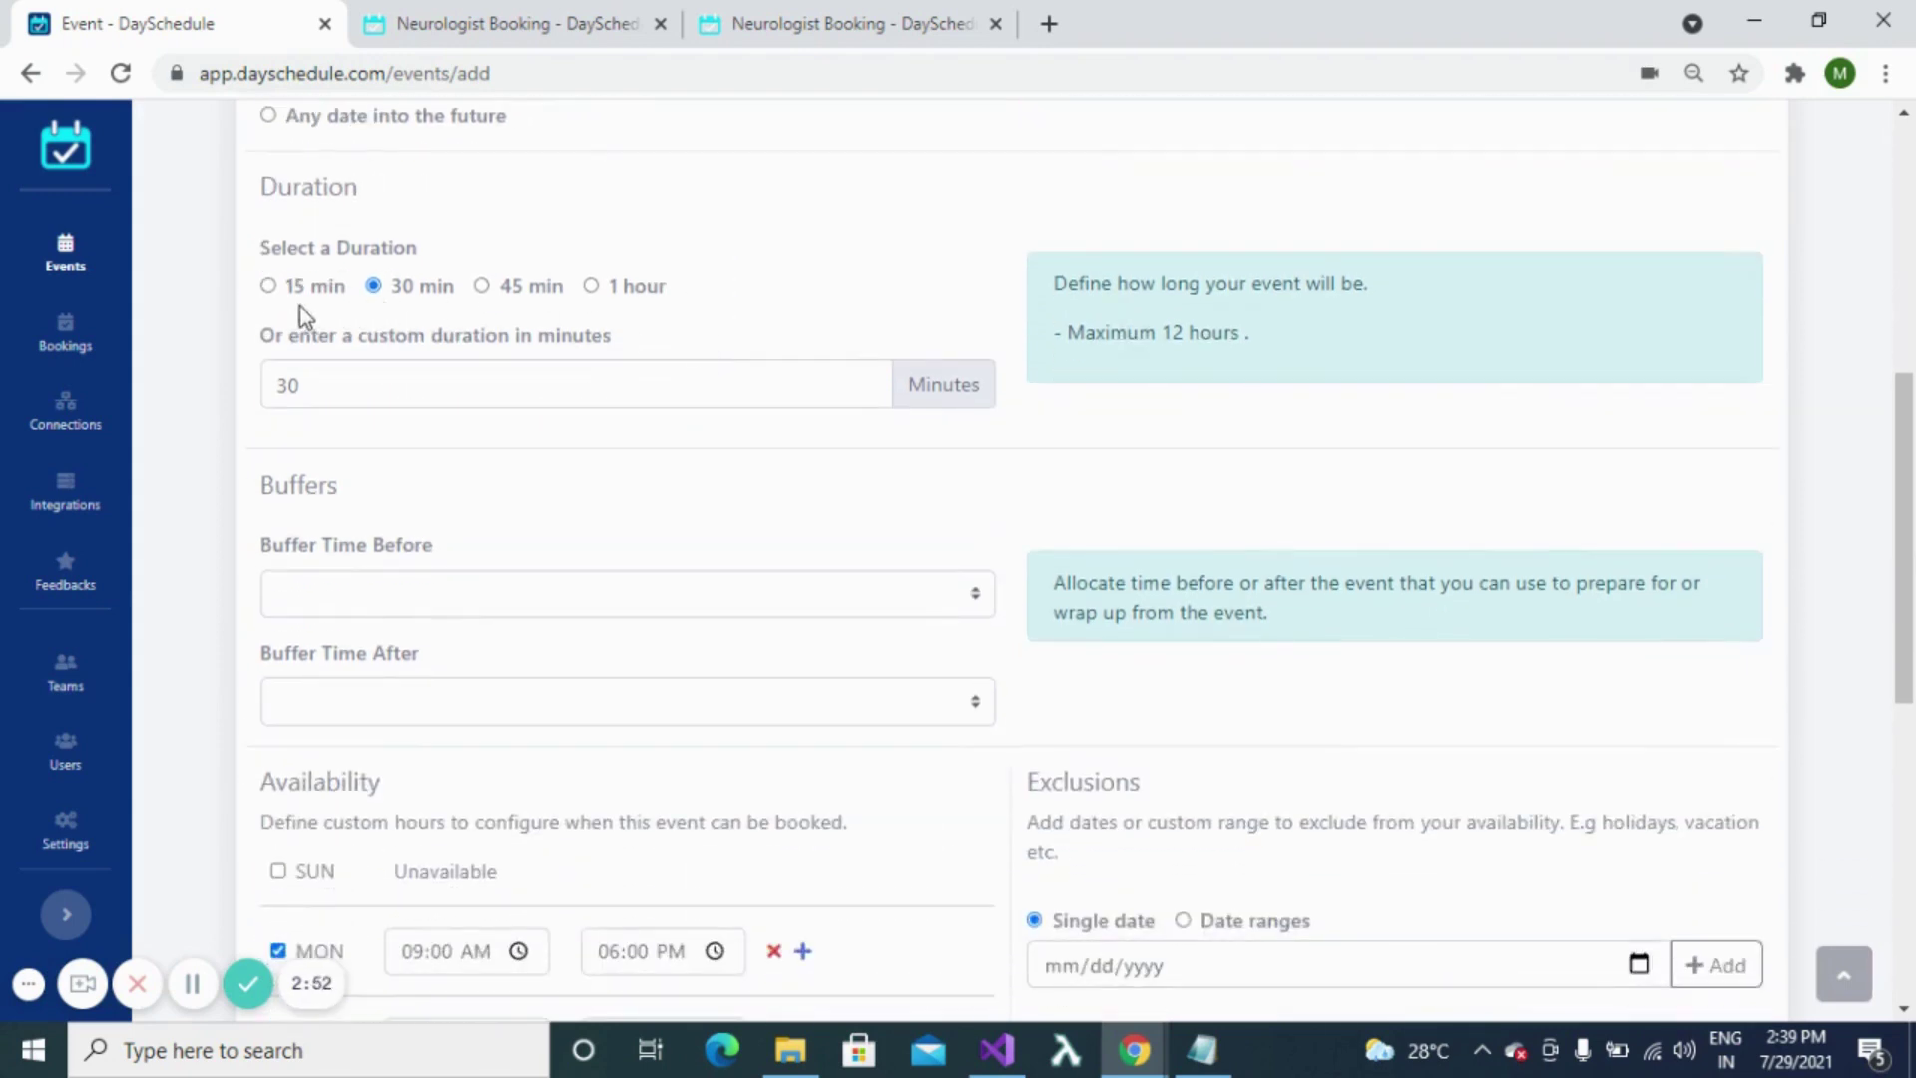
pyautogui.click(277, 291)
pyautogui.click(867, 387)
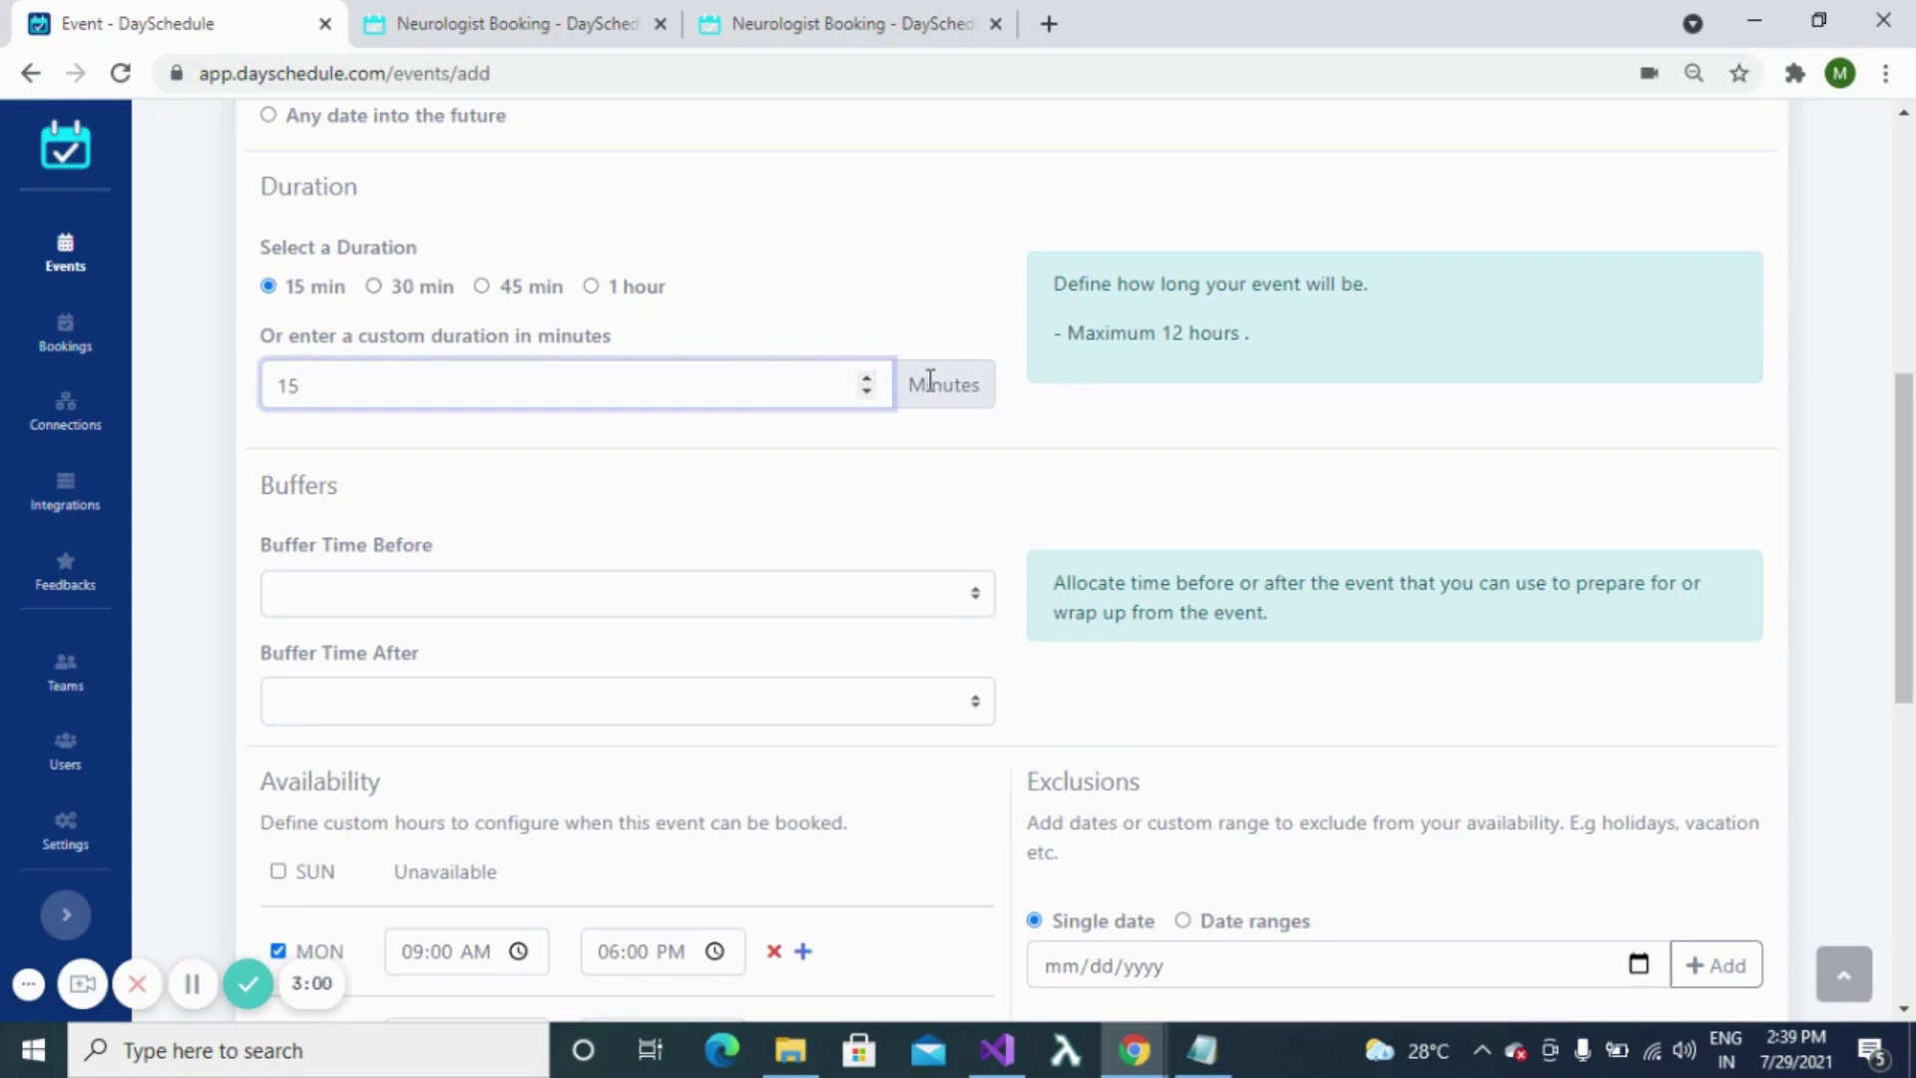
pyautogui.click(867, 378)
pyautogui.click(269, 287)
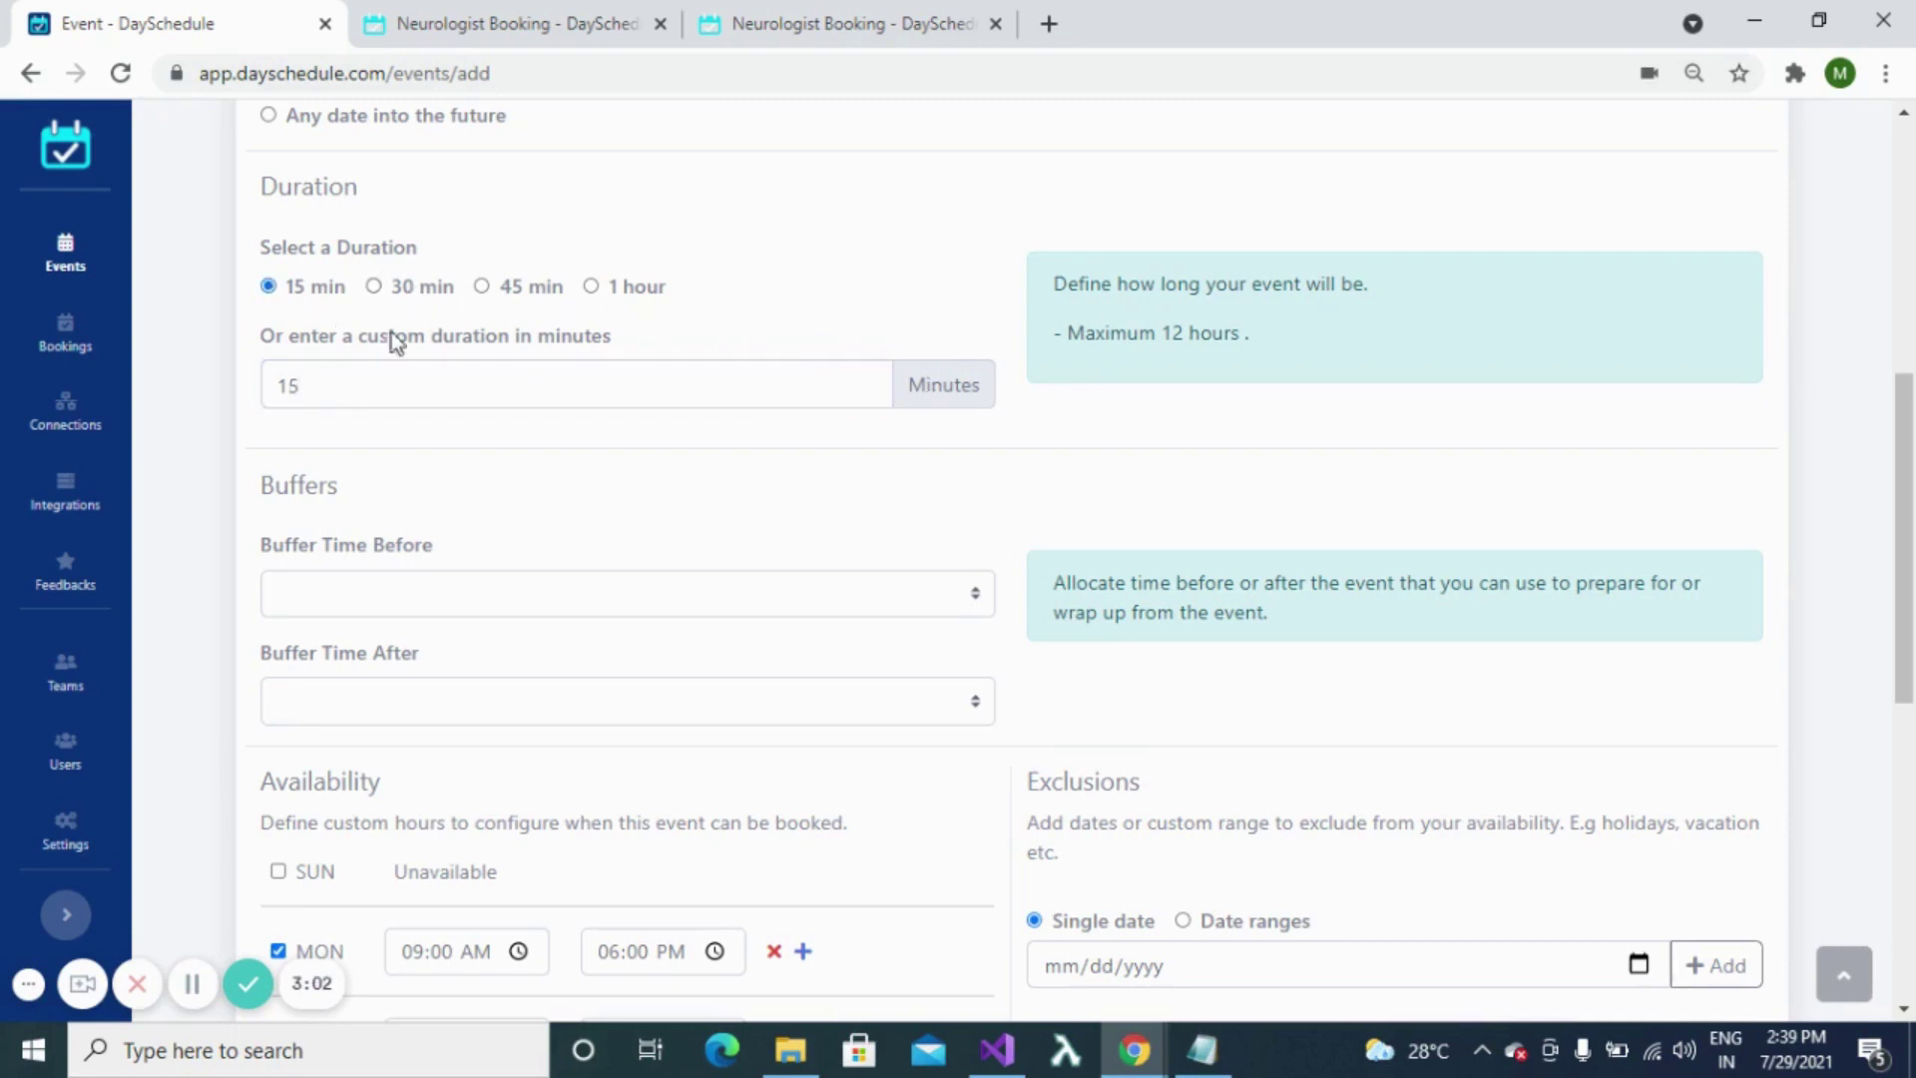
# - Set the event's buffer times to 5 min before and 10 min after
pyautogui.scroll(-1, 680, 477)
pyautogui.scroll(-1, 680, 476)
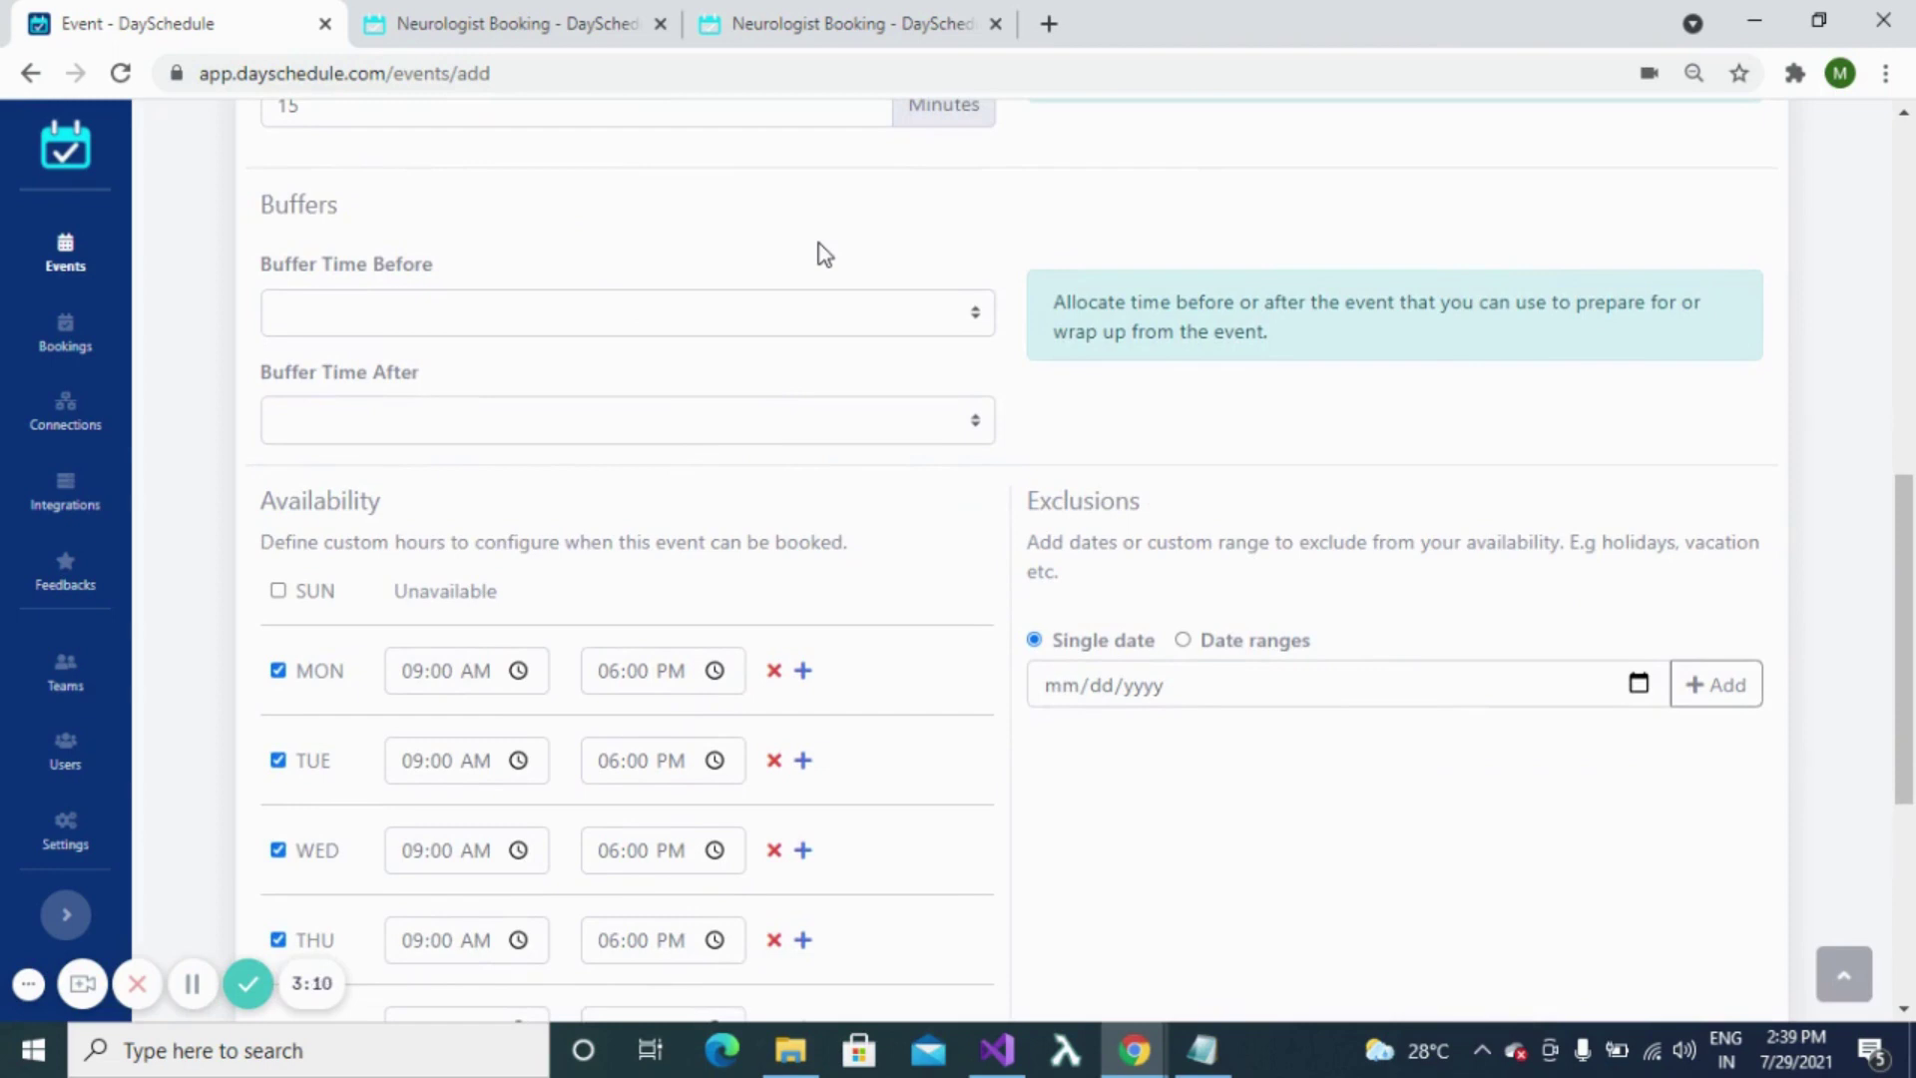
pyautogui.click(976, 317)
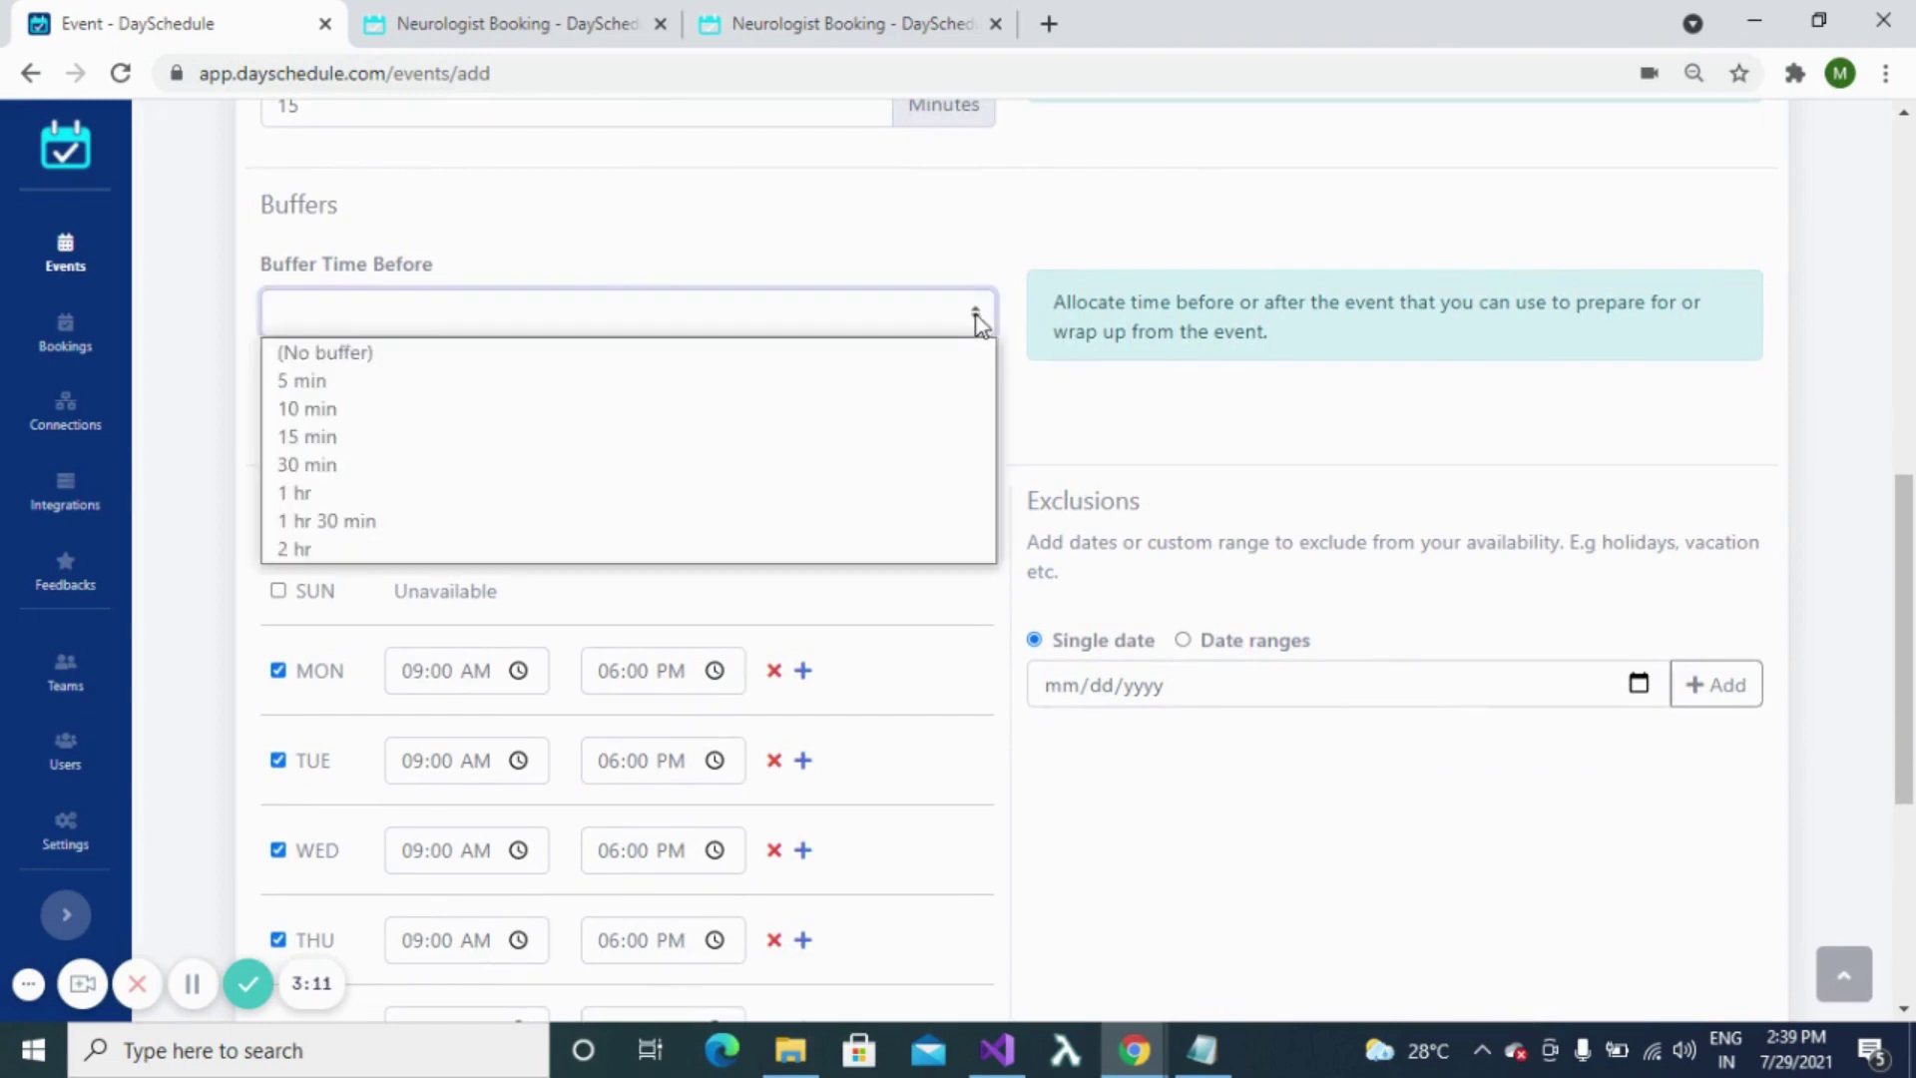
pyautogui.click(361, 383)
pyautogui.click(978, 428)
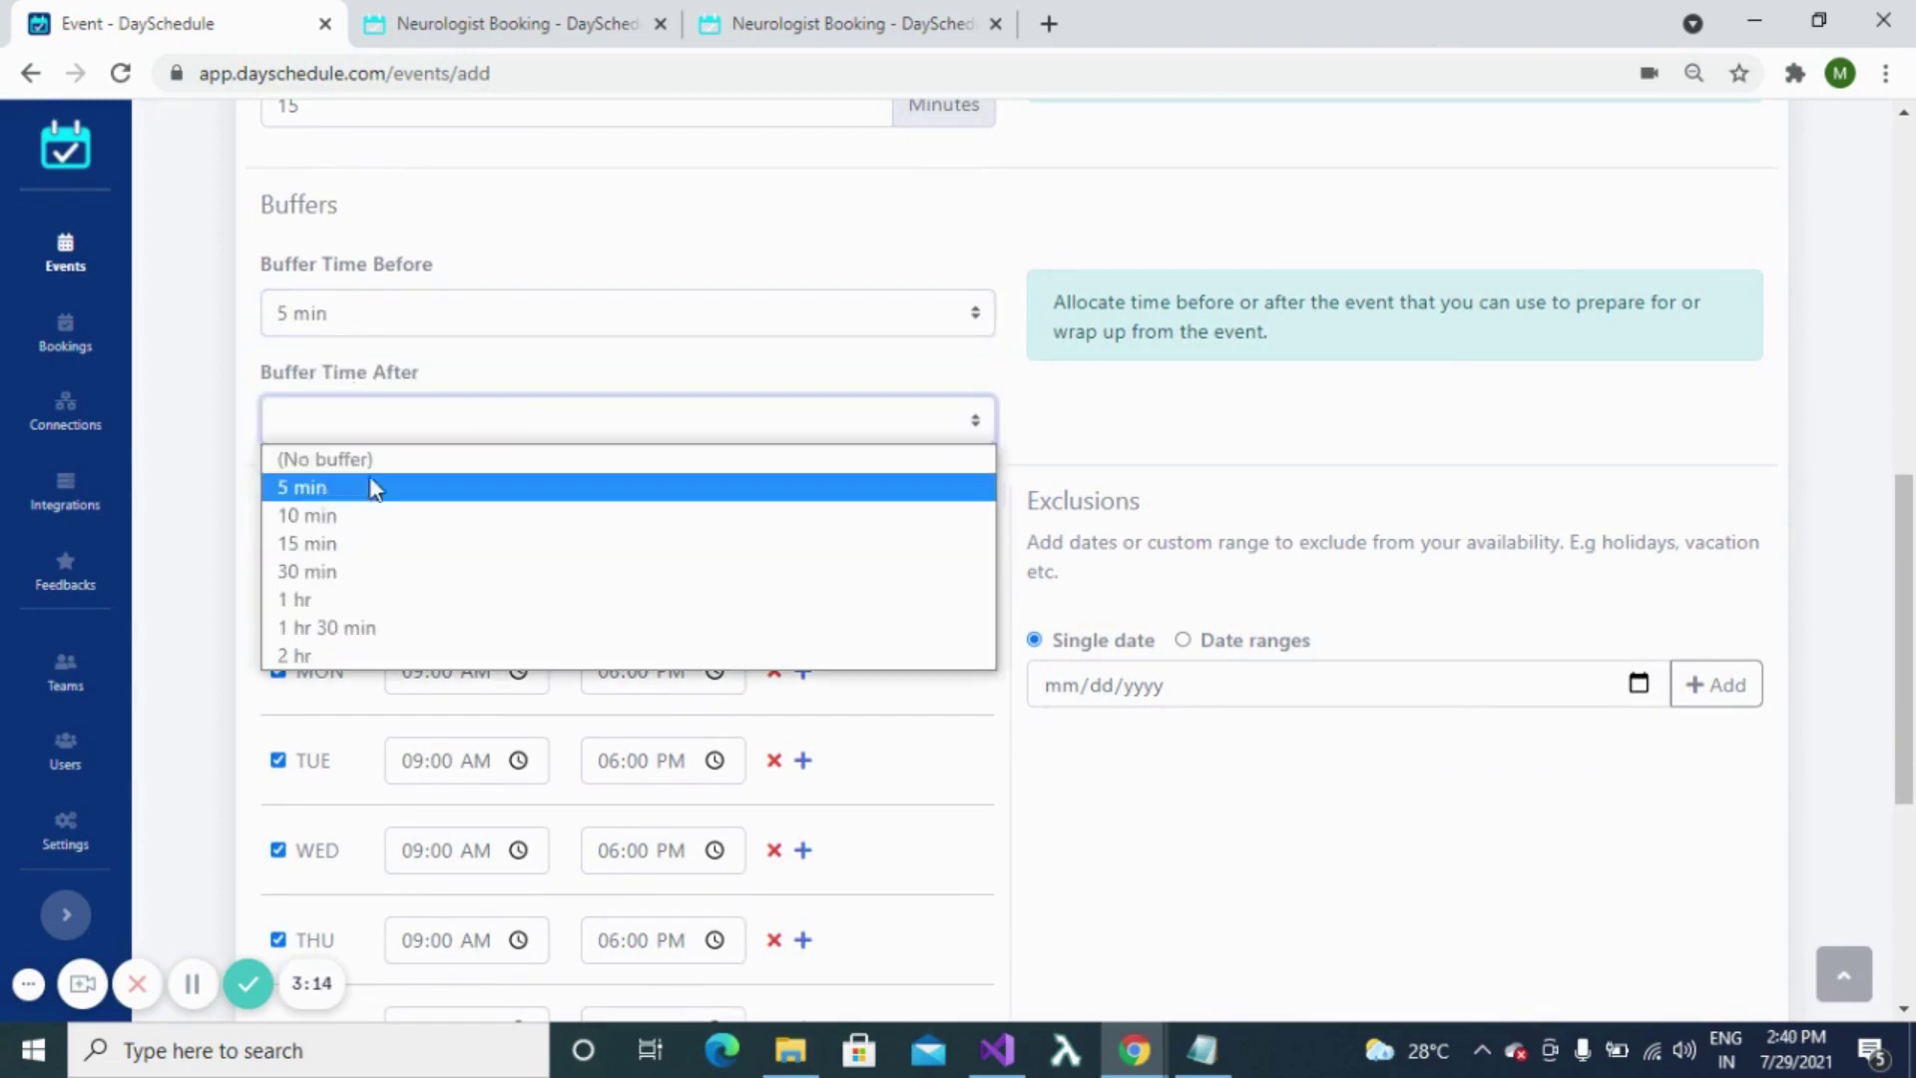
pyautogui.click(334, 514)
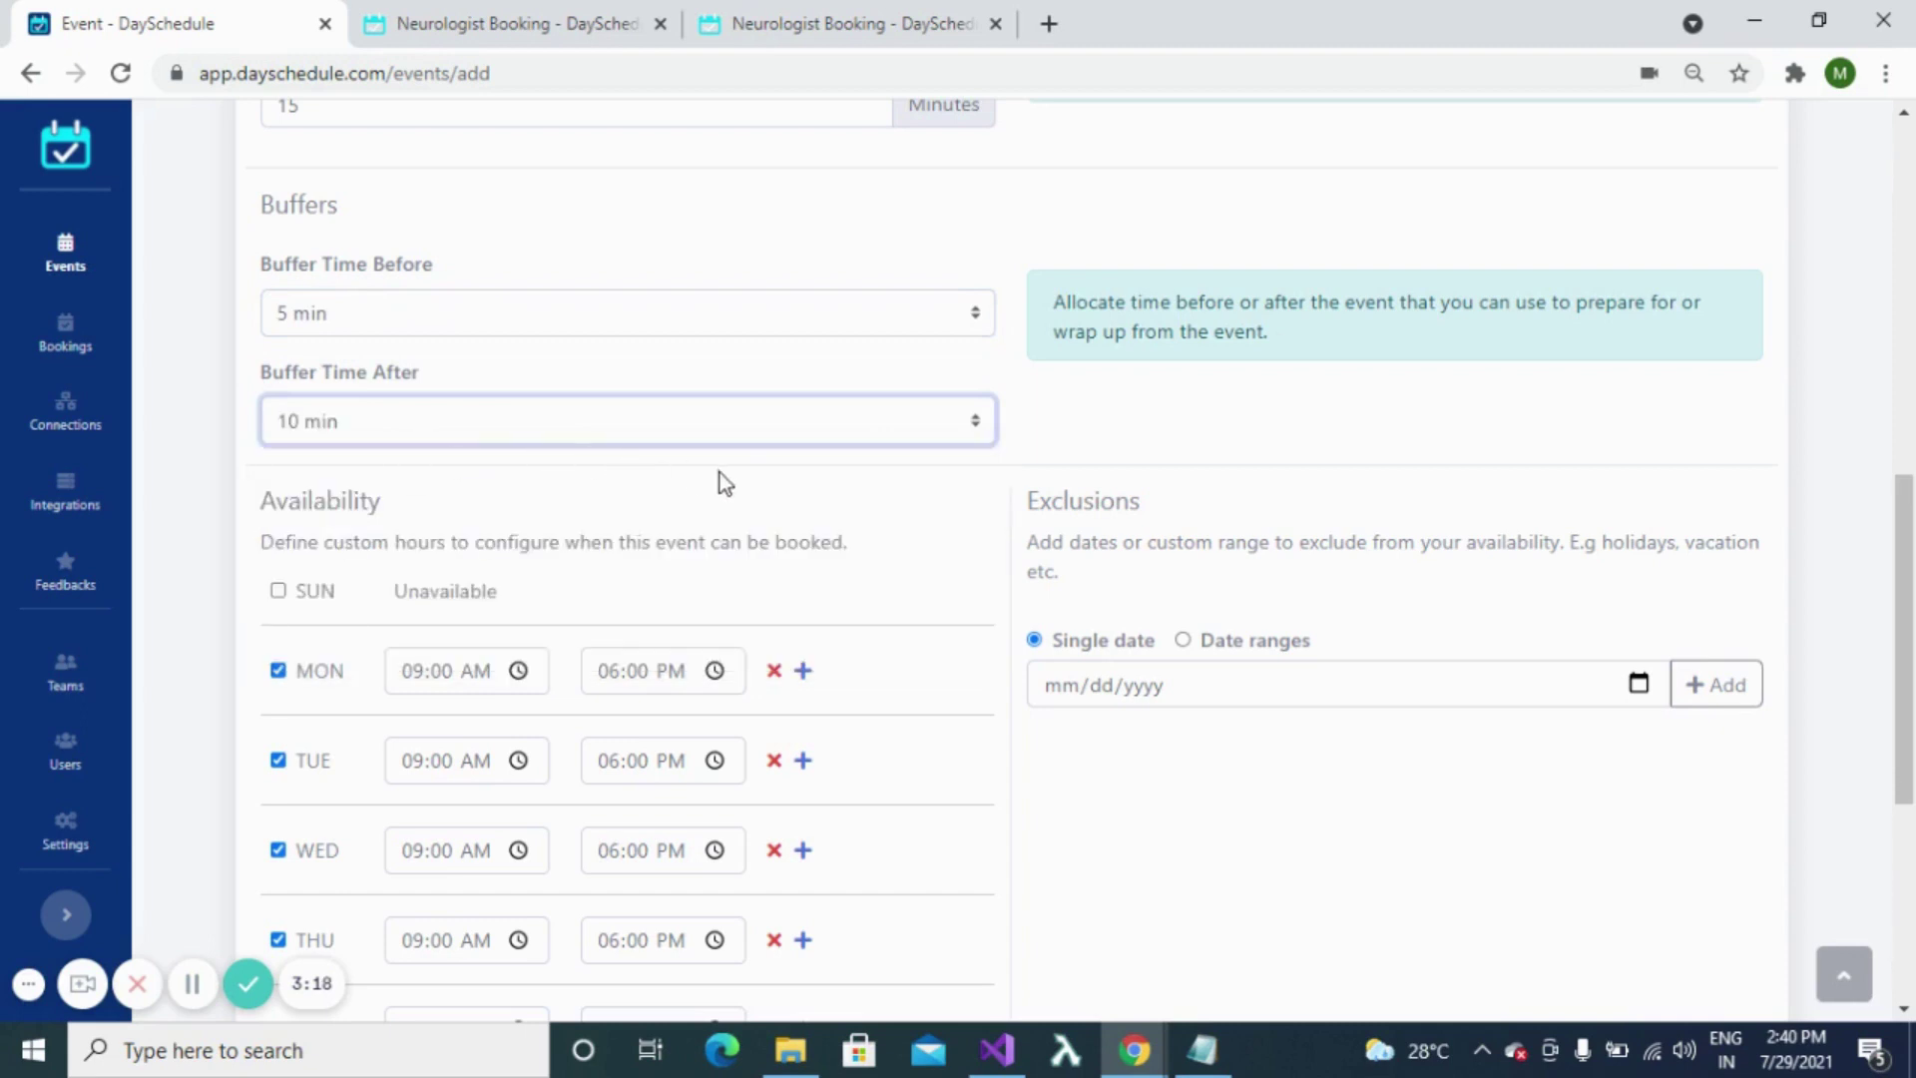
# - Set Monday's availability start time to 12:00 AM
pyautogui.scroll(-1, 720, 471)
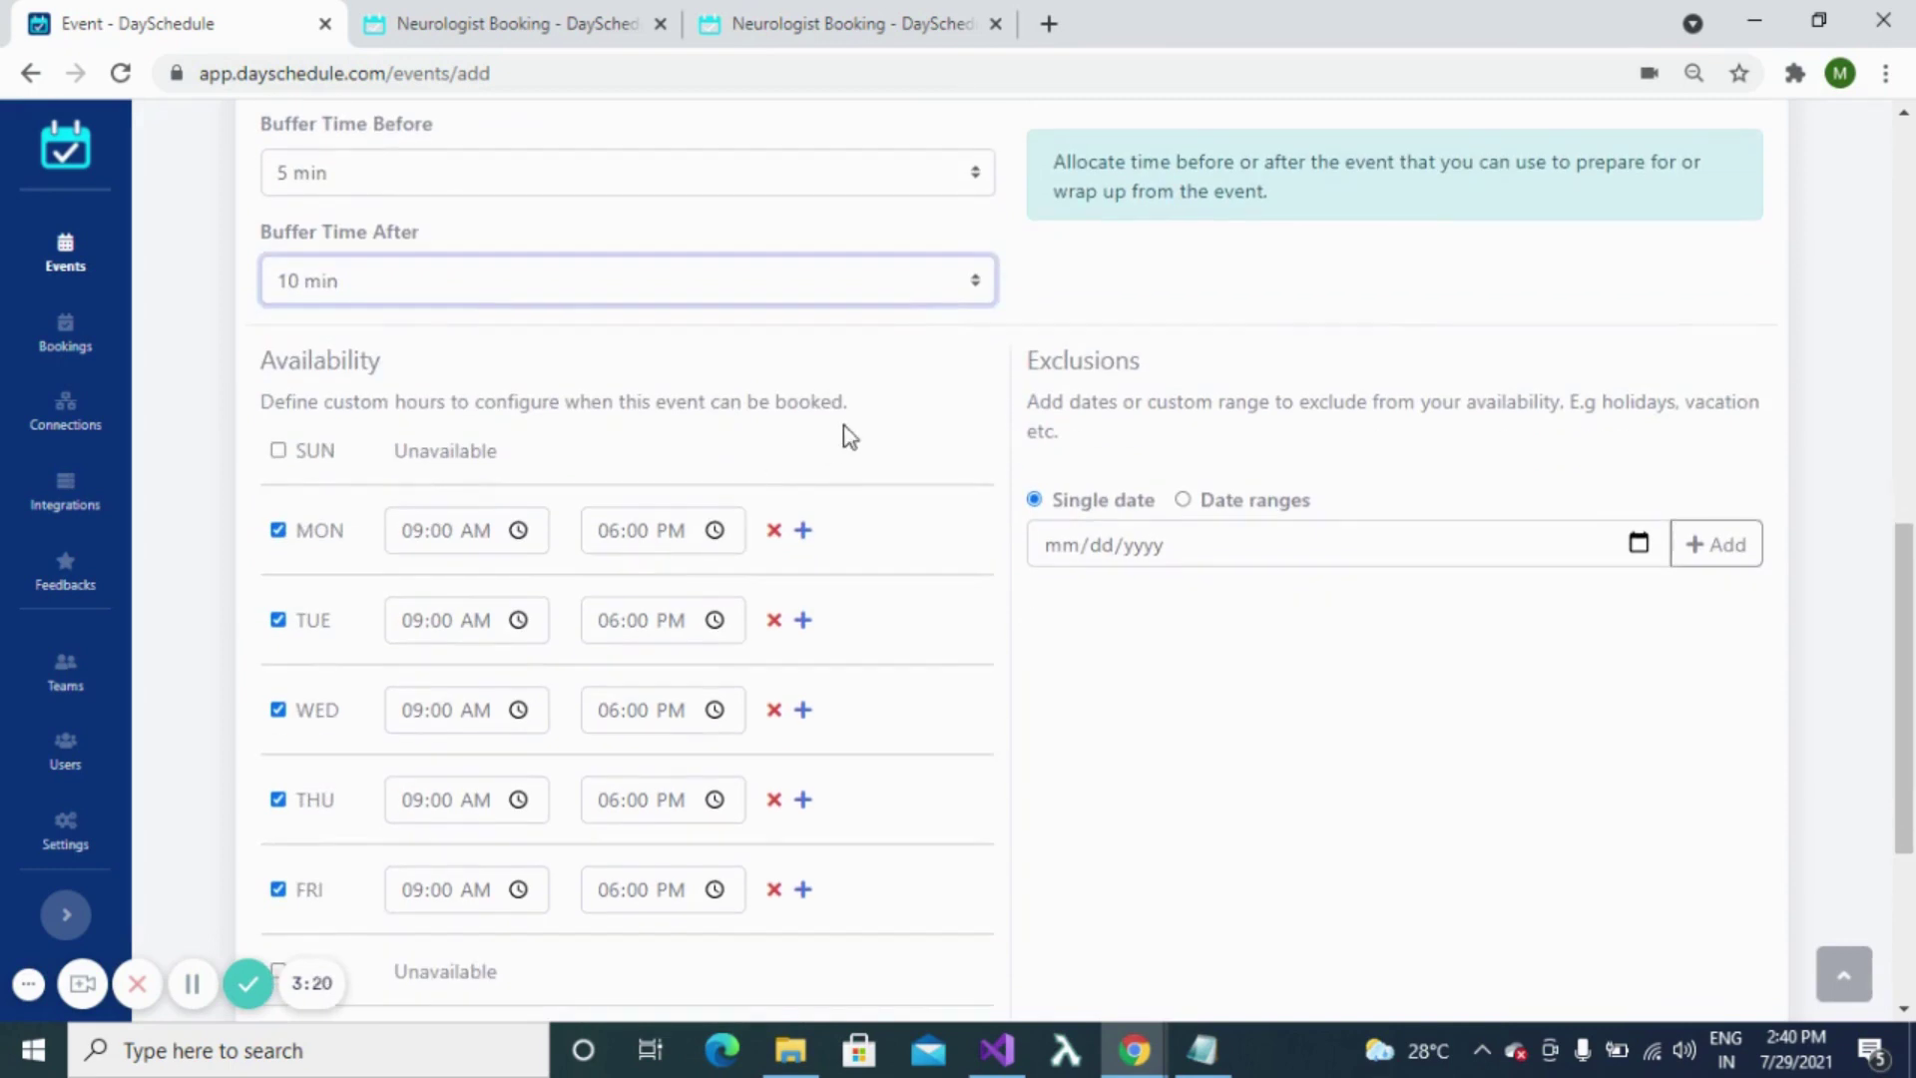
pyautogui.doubleClick(348, 357)
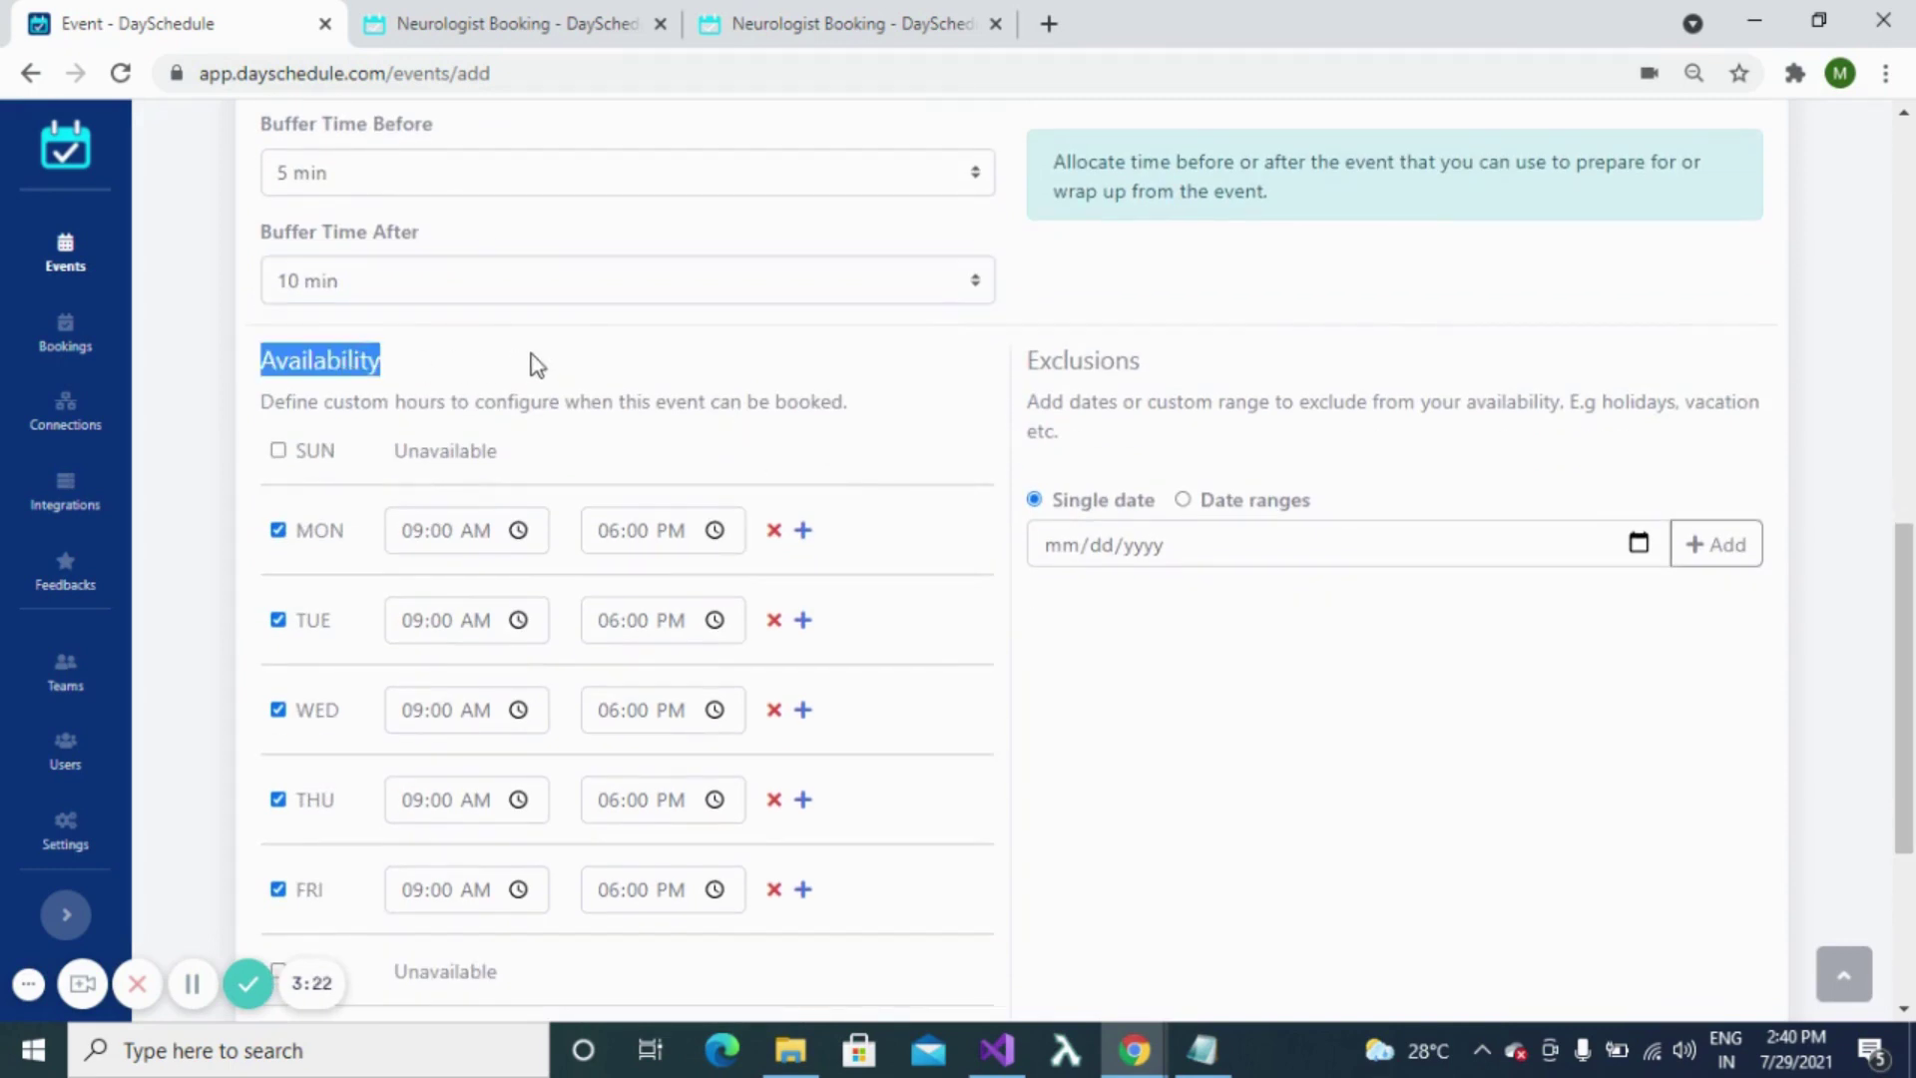
pyautogui.scroll(-1, 534, 364)
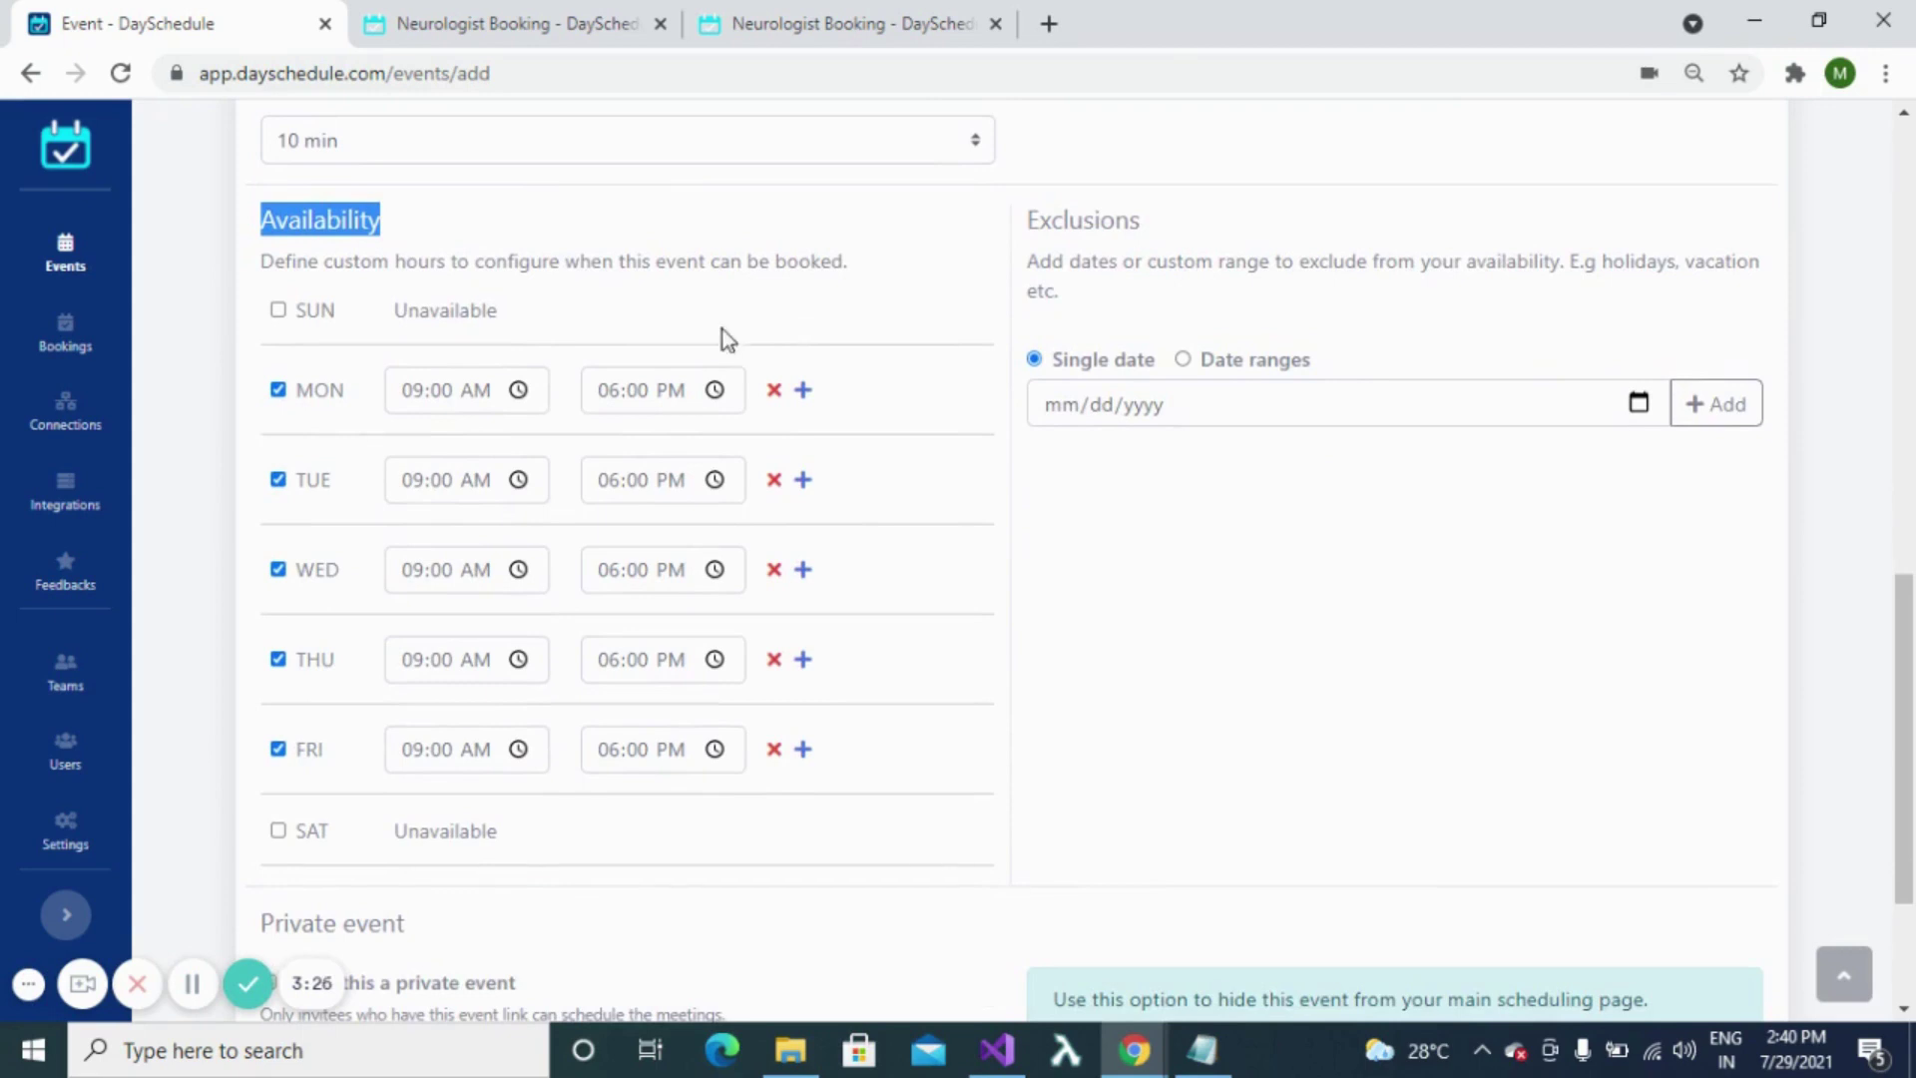
pyautogui.click(517, 390)
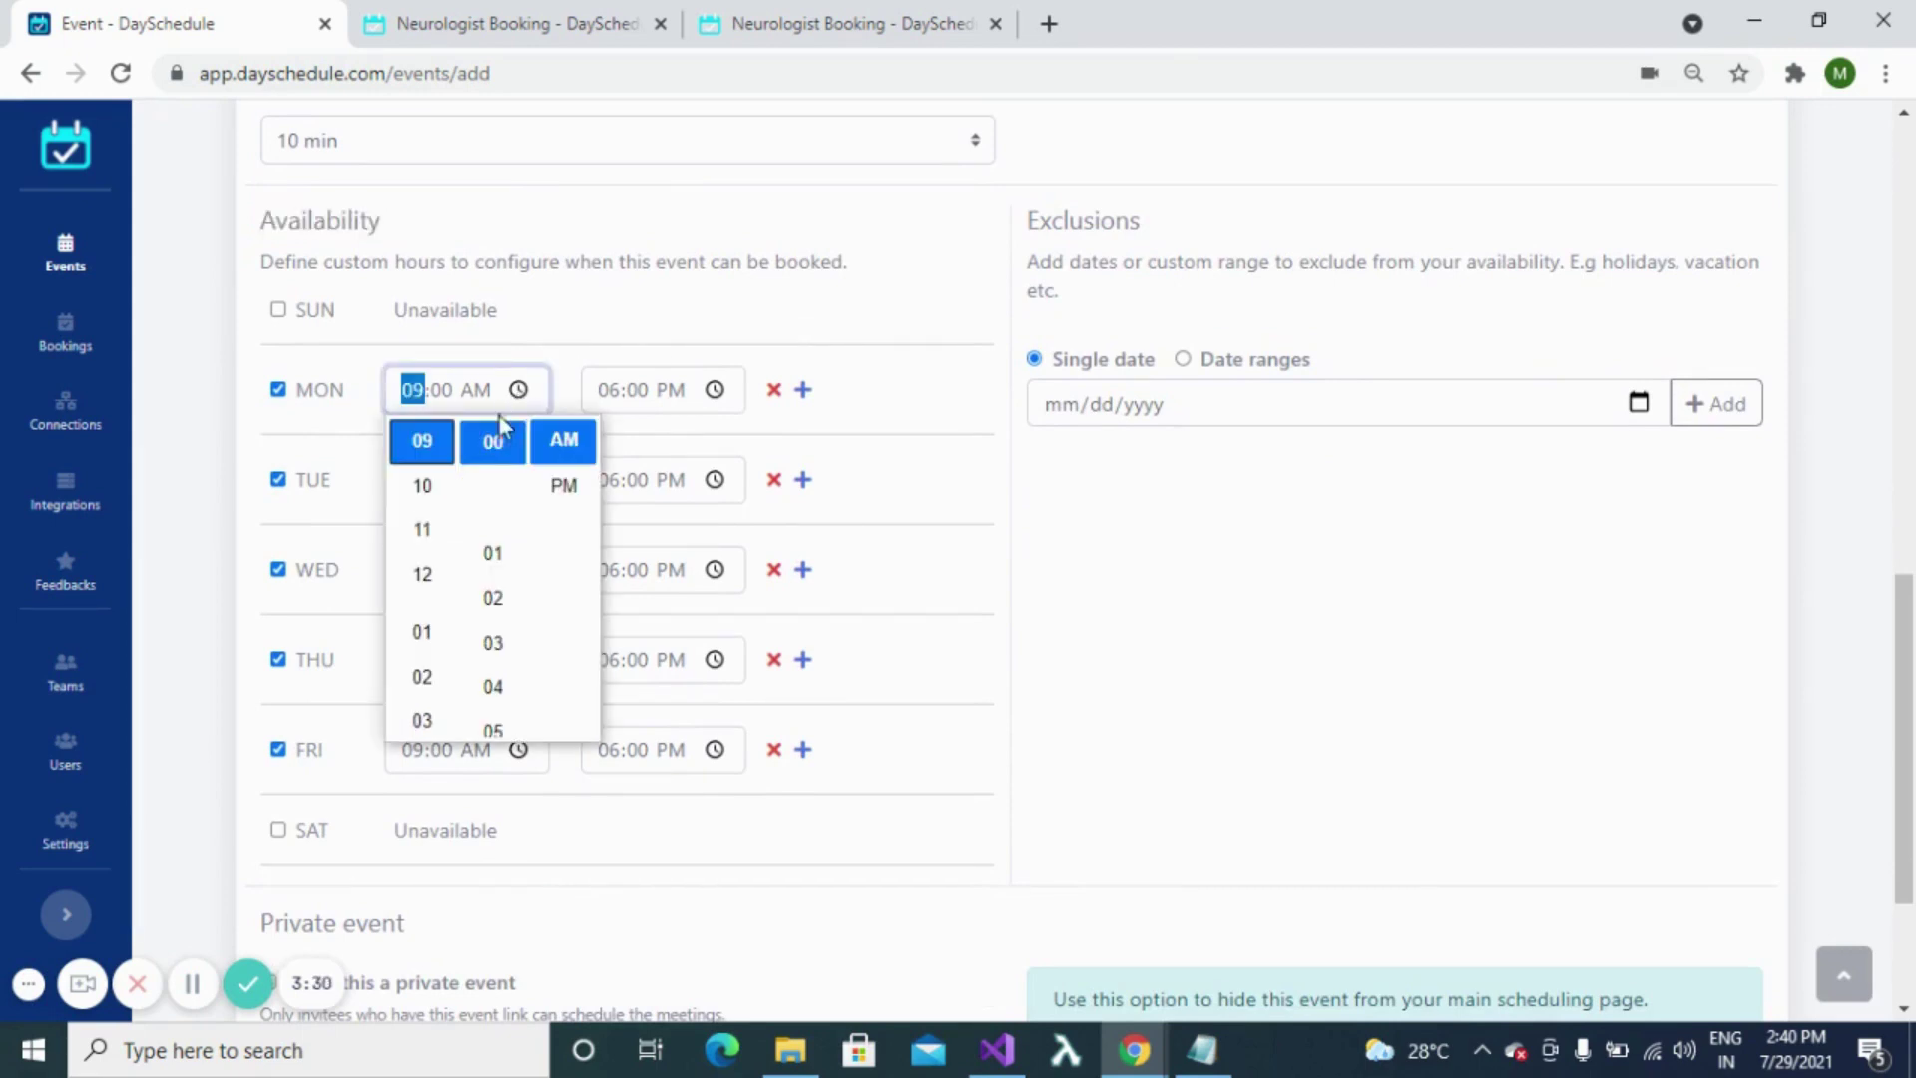
pyautogui.scroll(3, 423, 516)
pyautogui.scroll(-1, 423, 515)
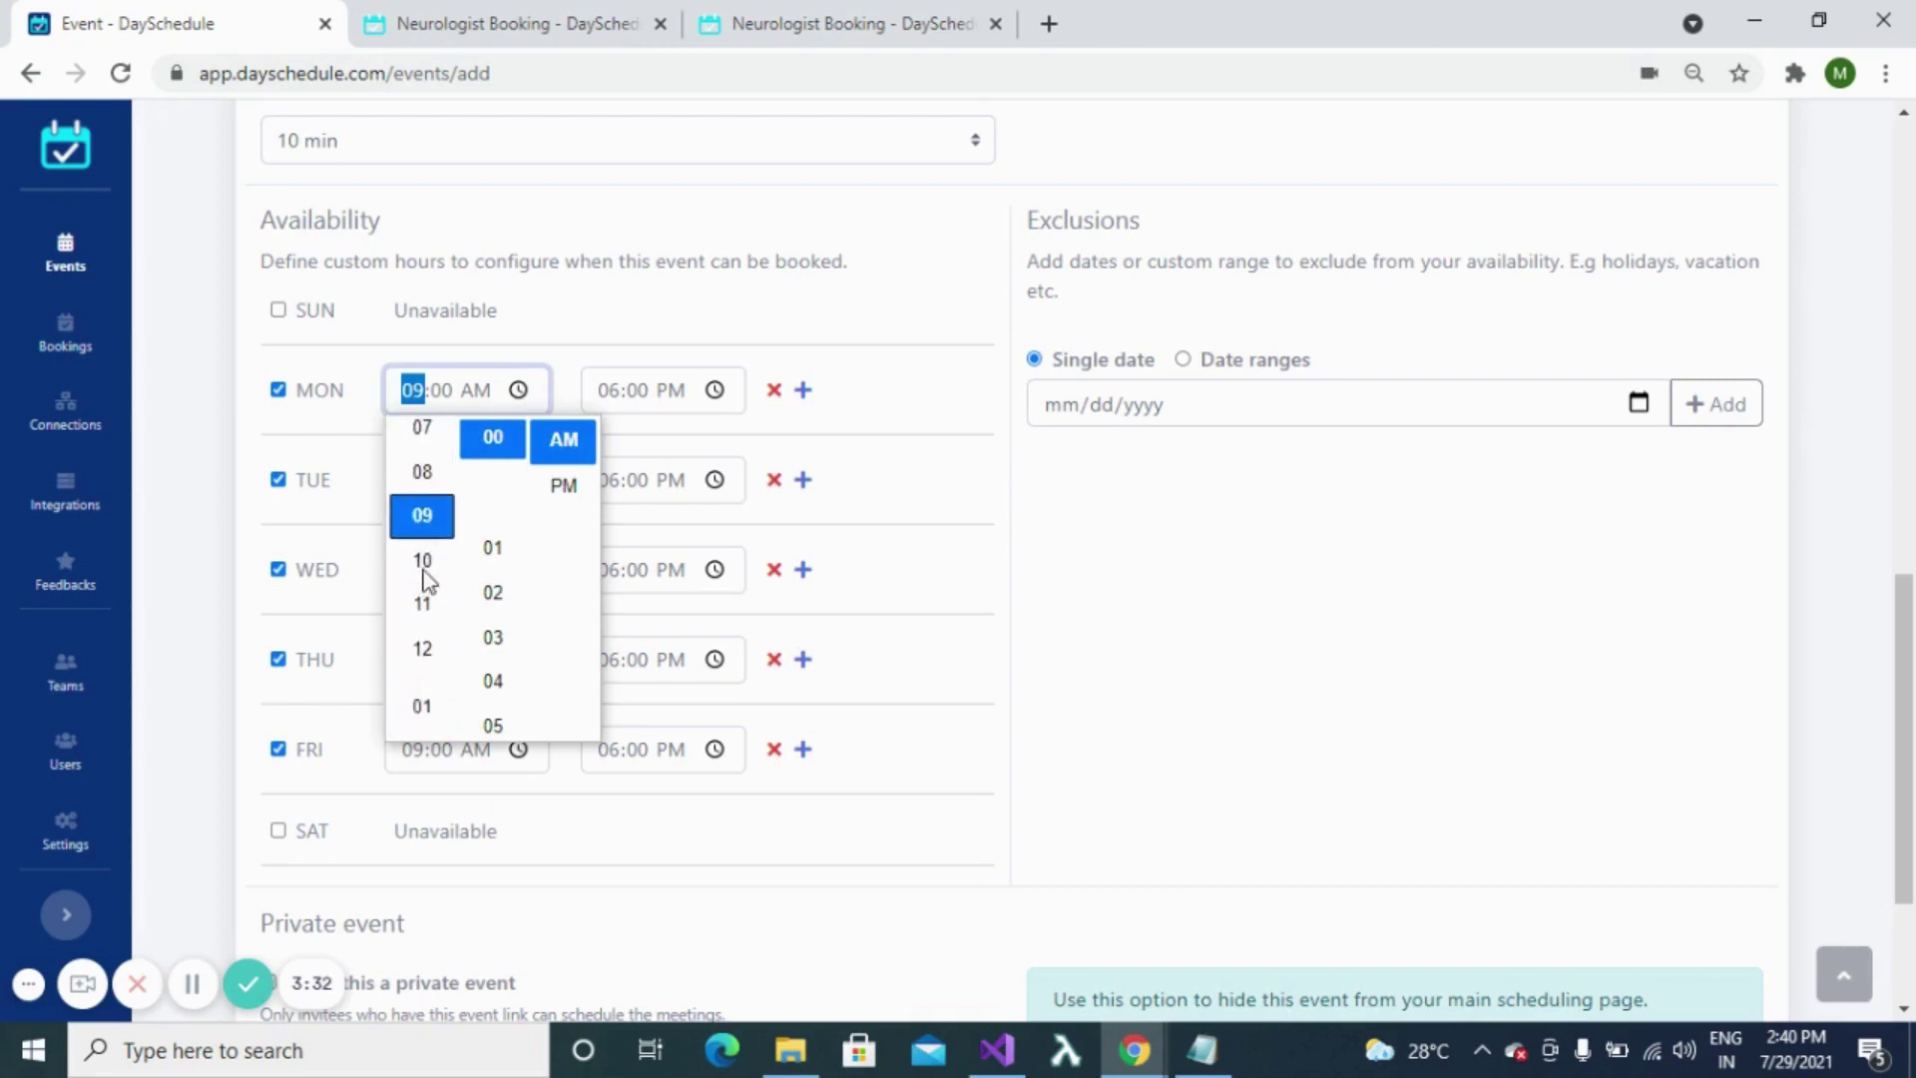
pyautogui.scroll(-1, 427, 579)
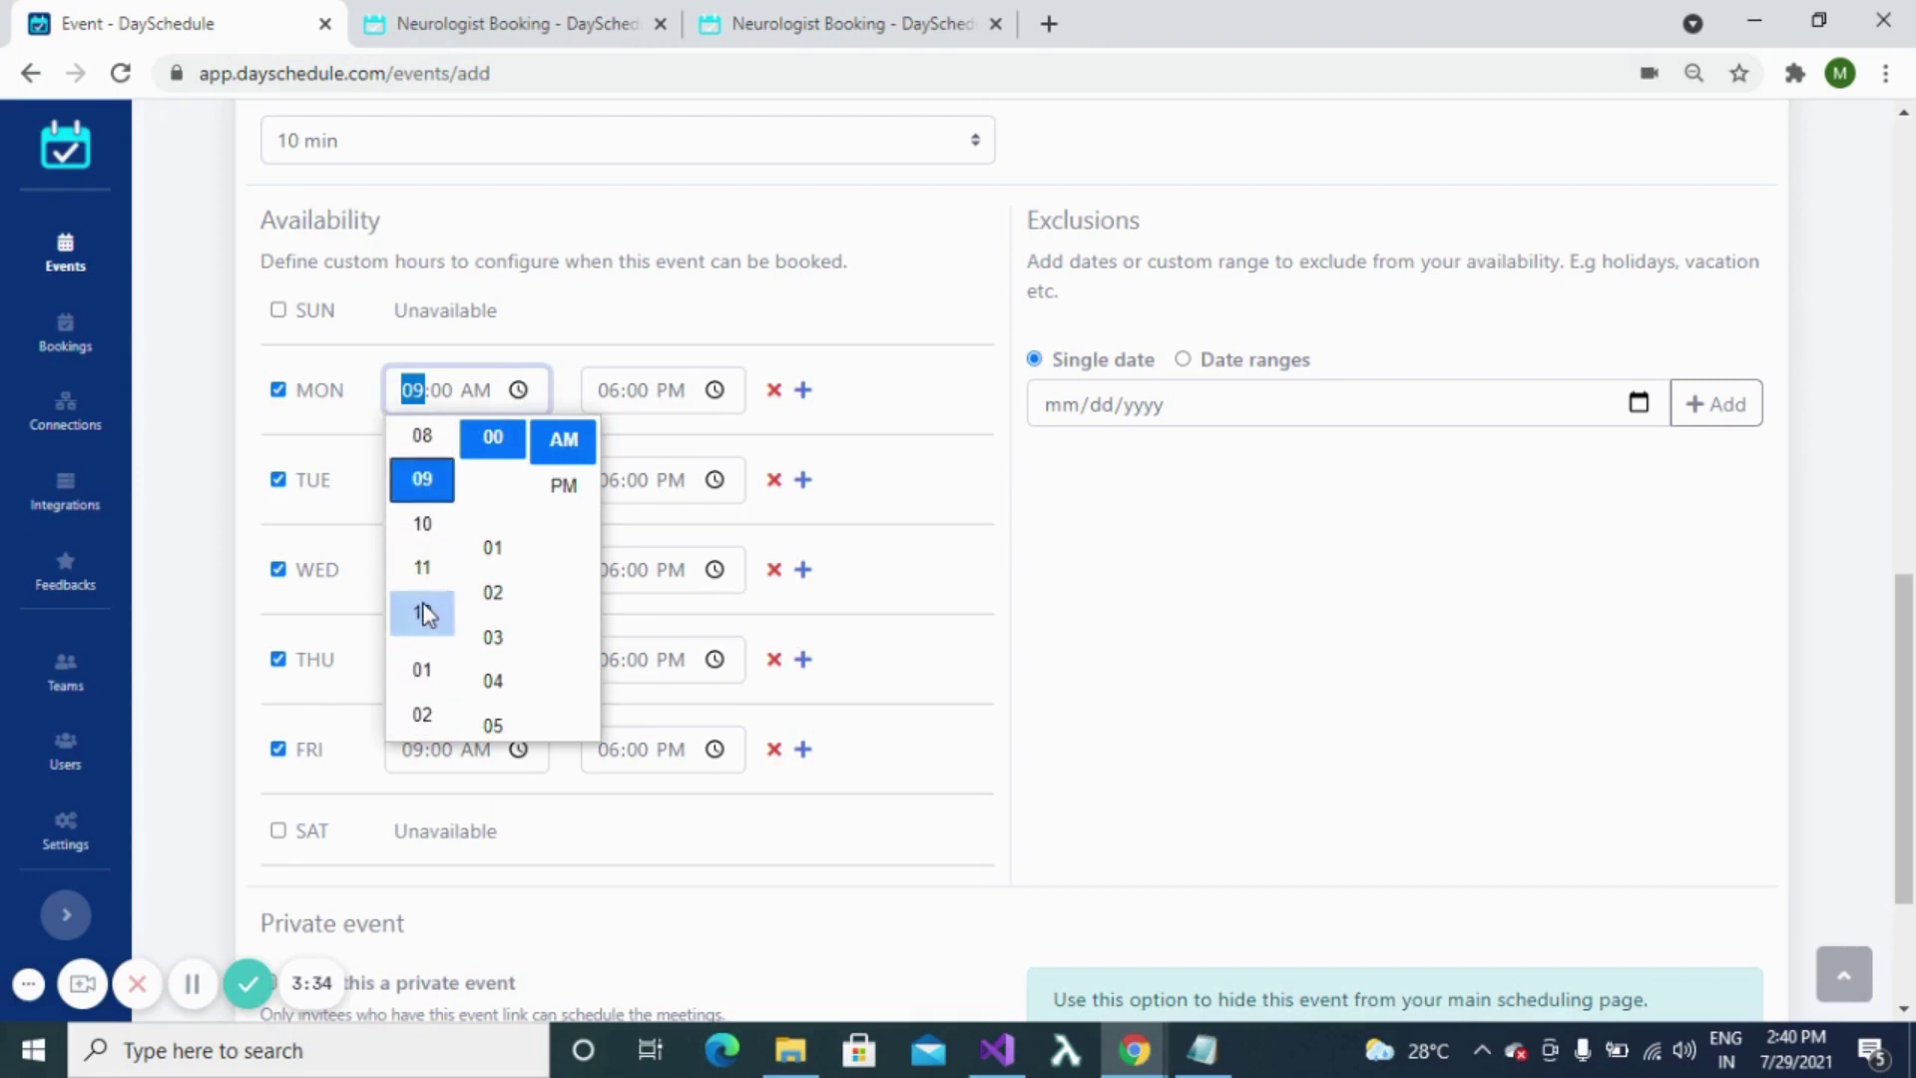
pyautogui.click(424, 613)
pyautogui.click(992, 527)
# - Set Thursday's availability start time to 01:00 AM
pyautogui.scroll(-3, 992, 527)
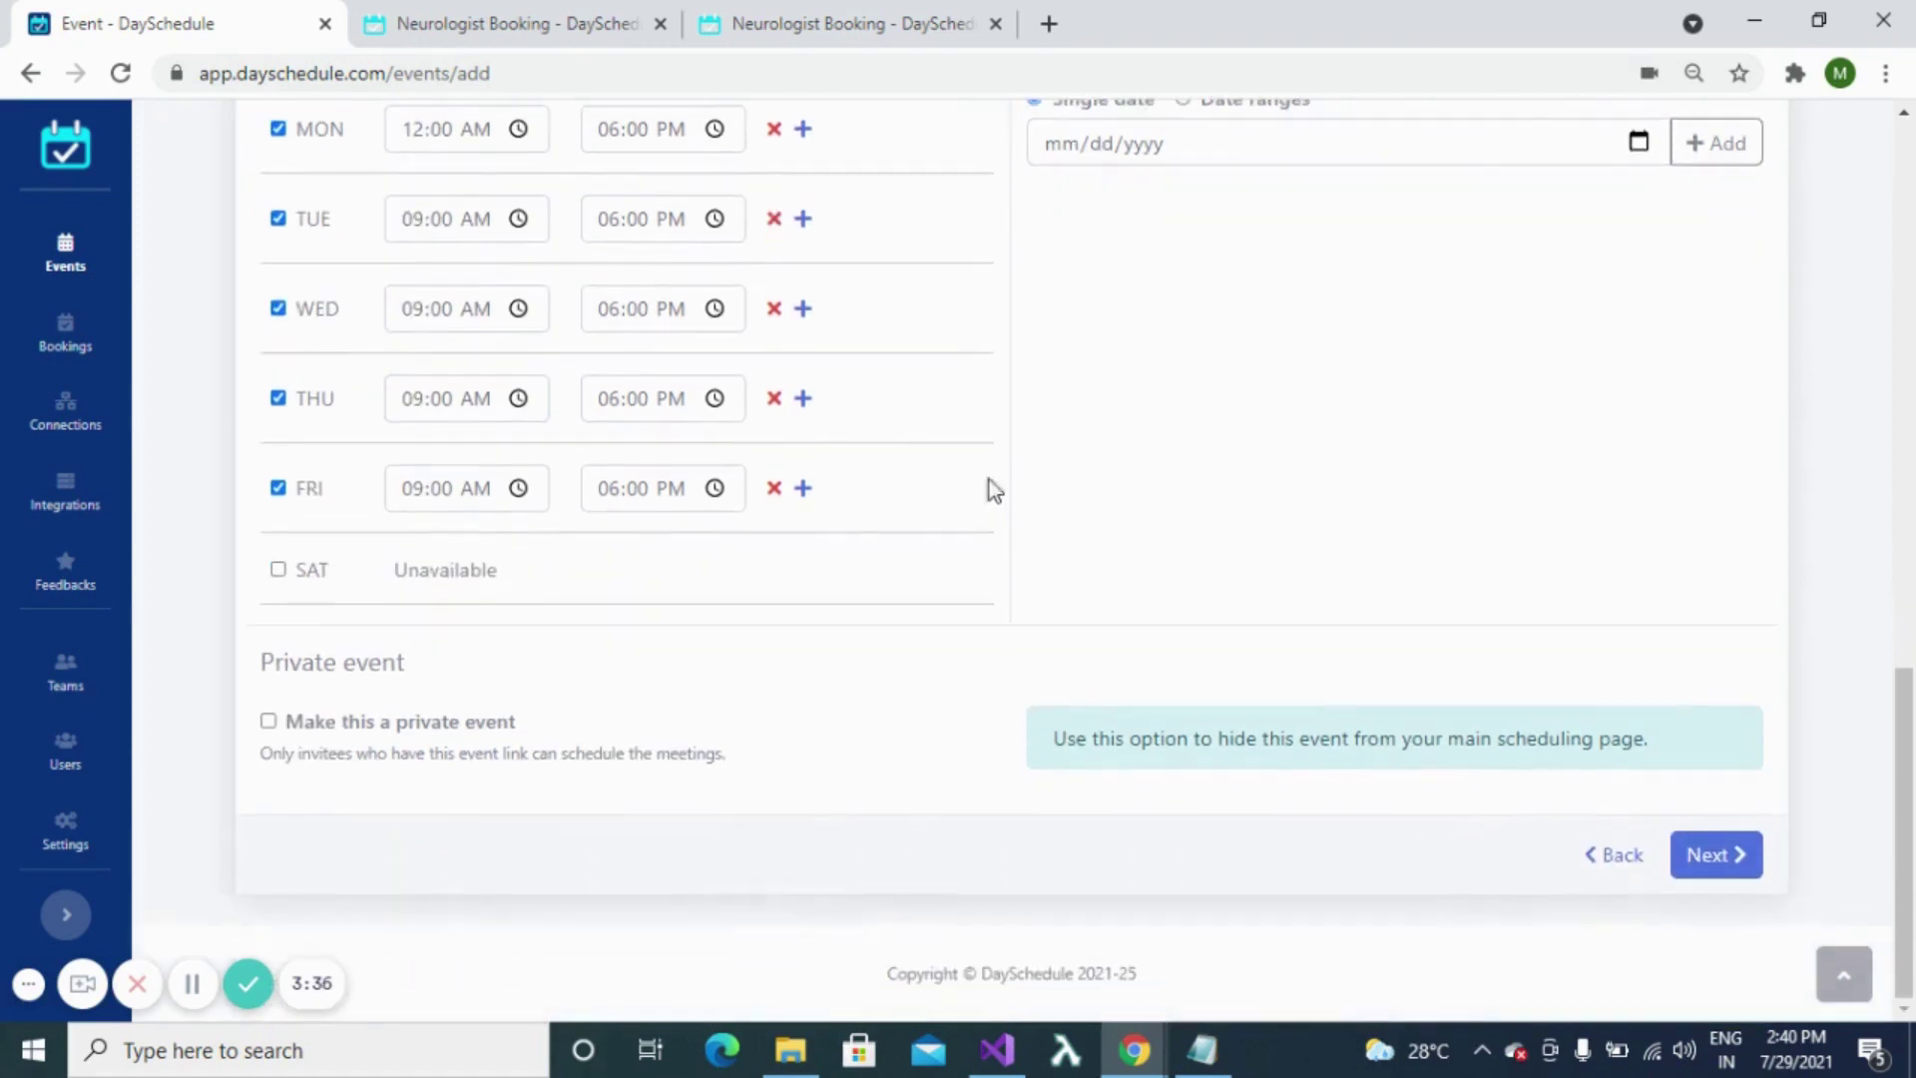
pyautogui.click(519, 403)
pyautogui.scroll(1, 429, 544)
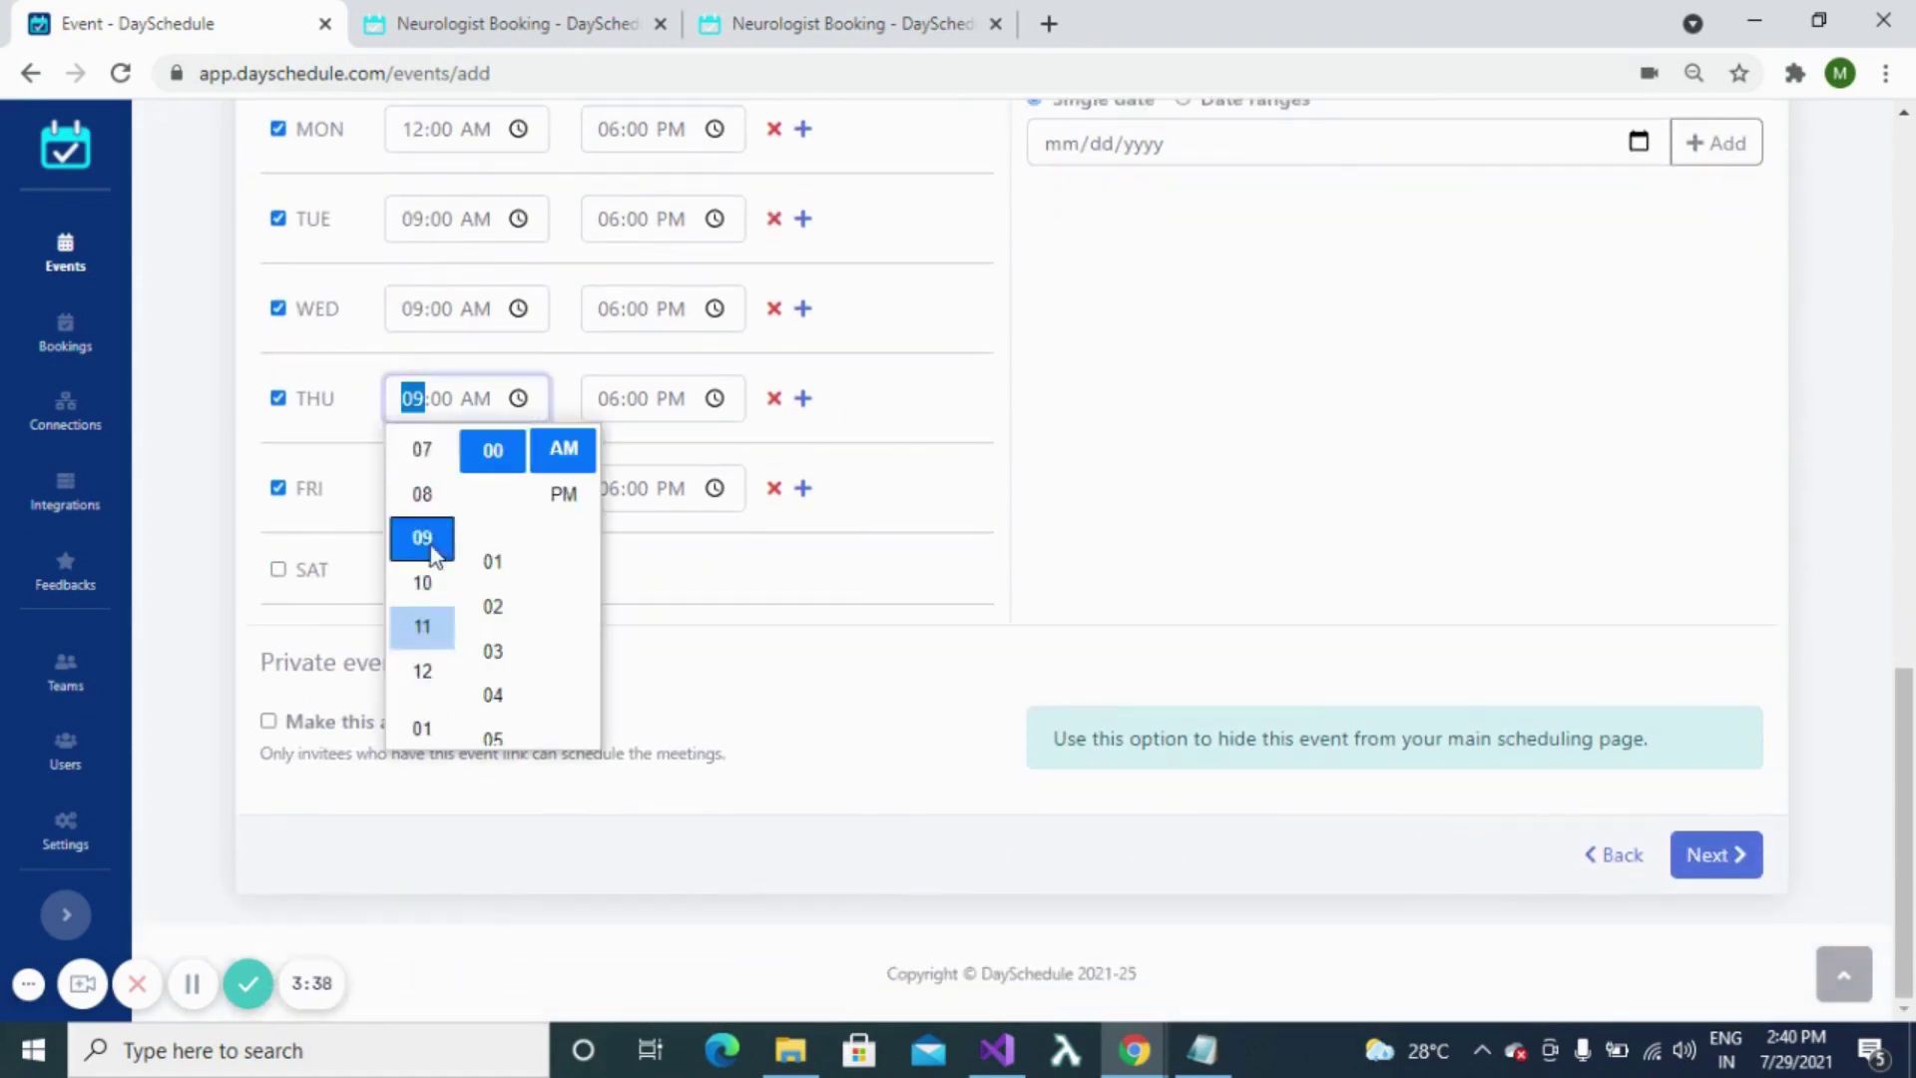
pyautogui.scroll(-1, 435, 631)
pyautogui.scroll(-3, 433, 603)
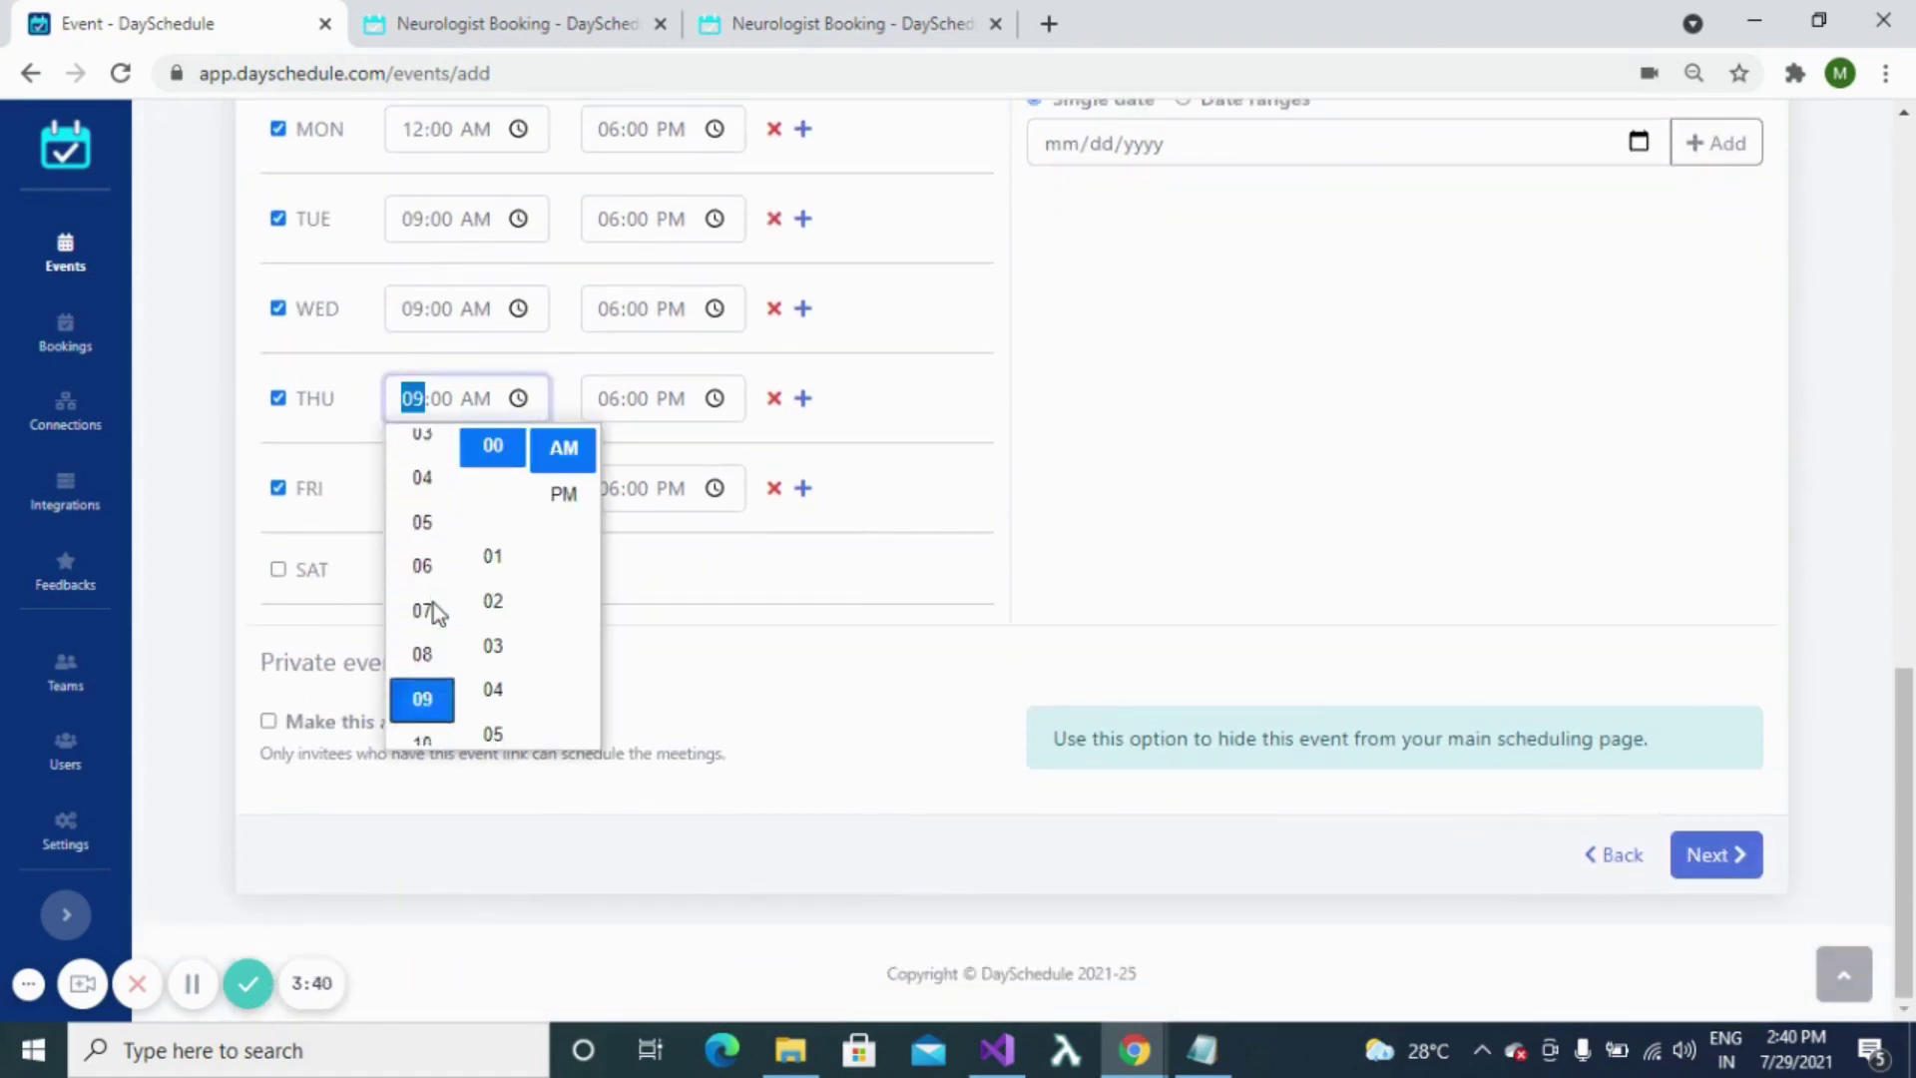
pyautogui.scroll(3, 433, 602)
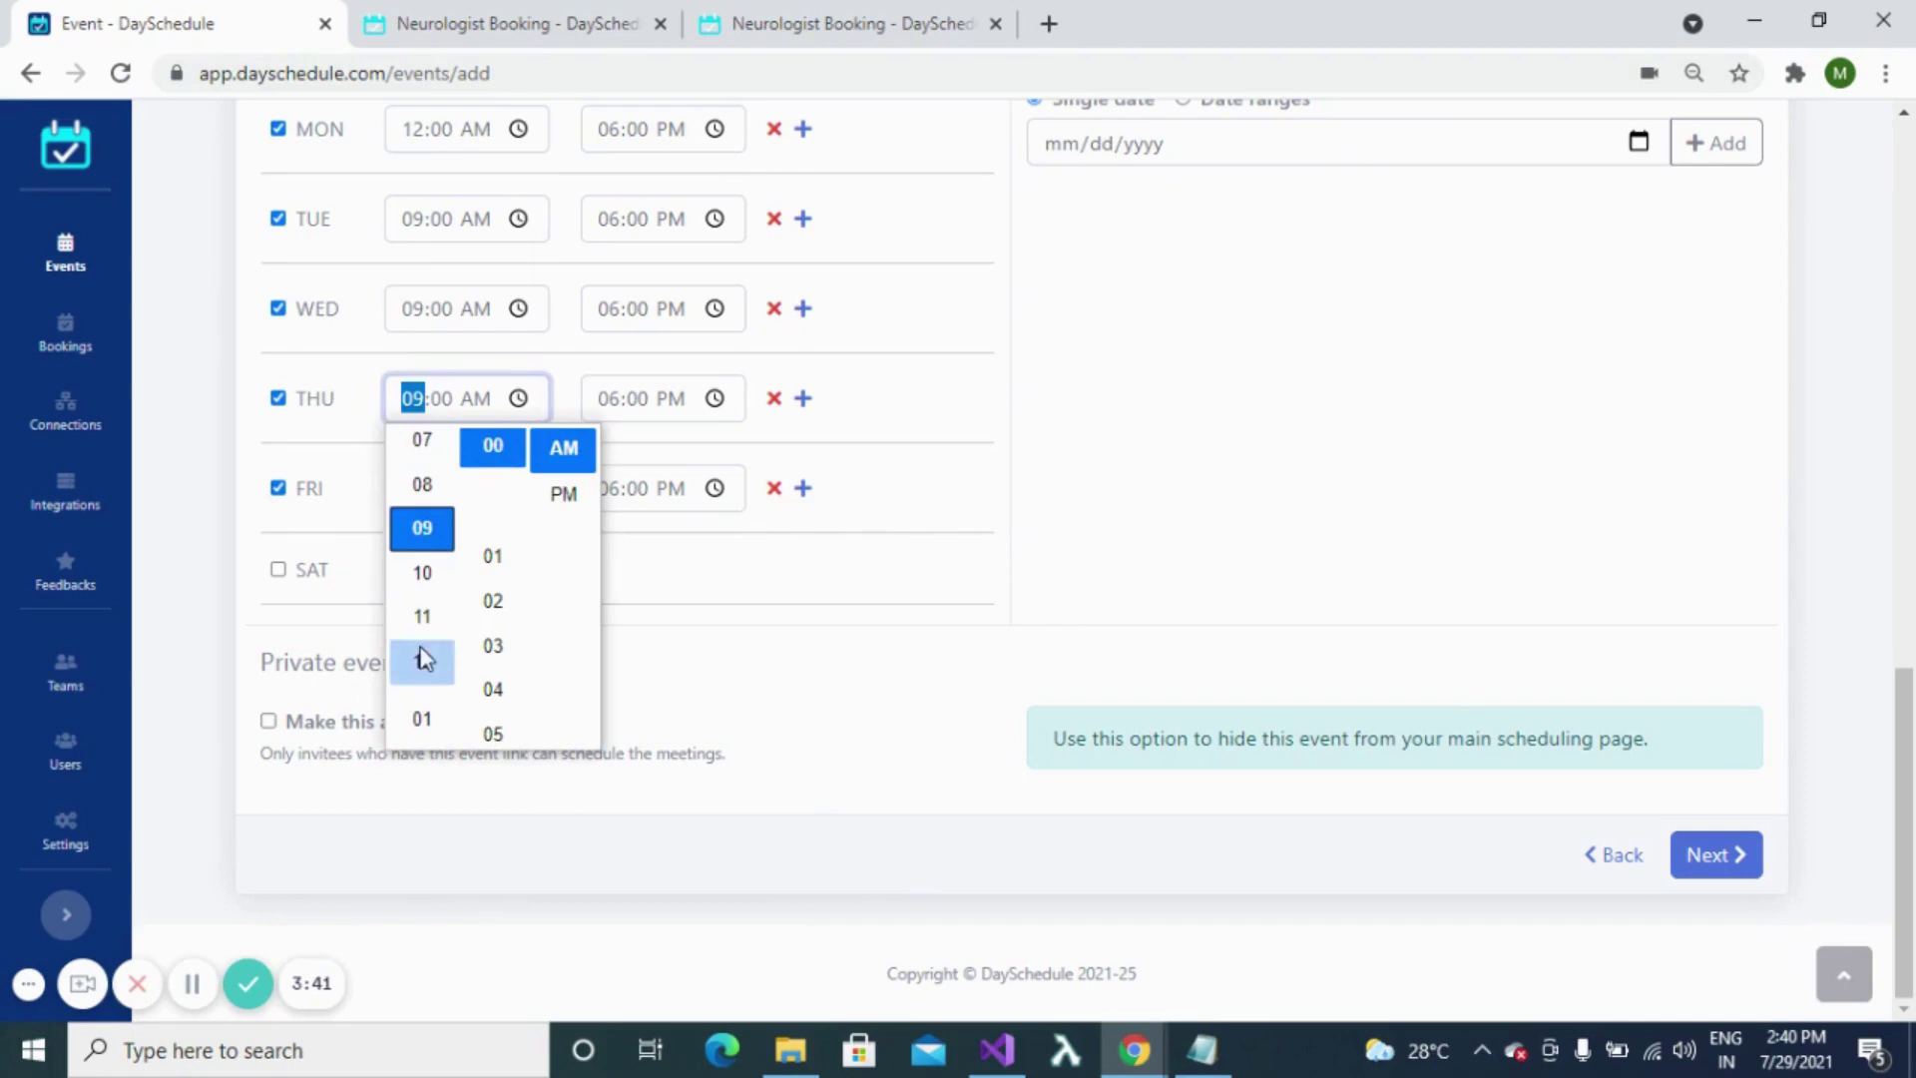
pyautogui.click(421, 724)
pyautogui.click(986, 445)
# - Add an exclusion for the date range 07/31/2021 to 08/04/2021 to the event's availability
pyautogui.scroll(4, 998, 459)
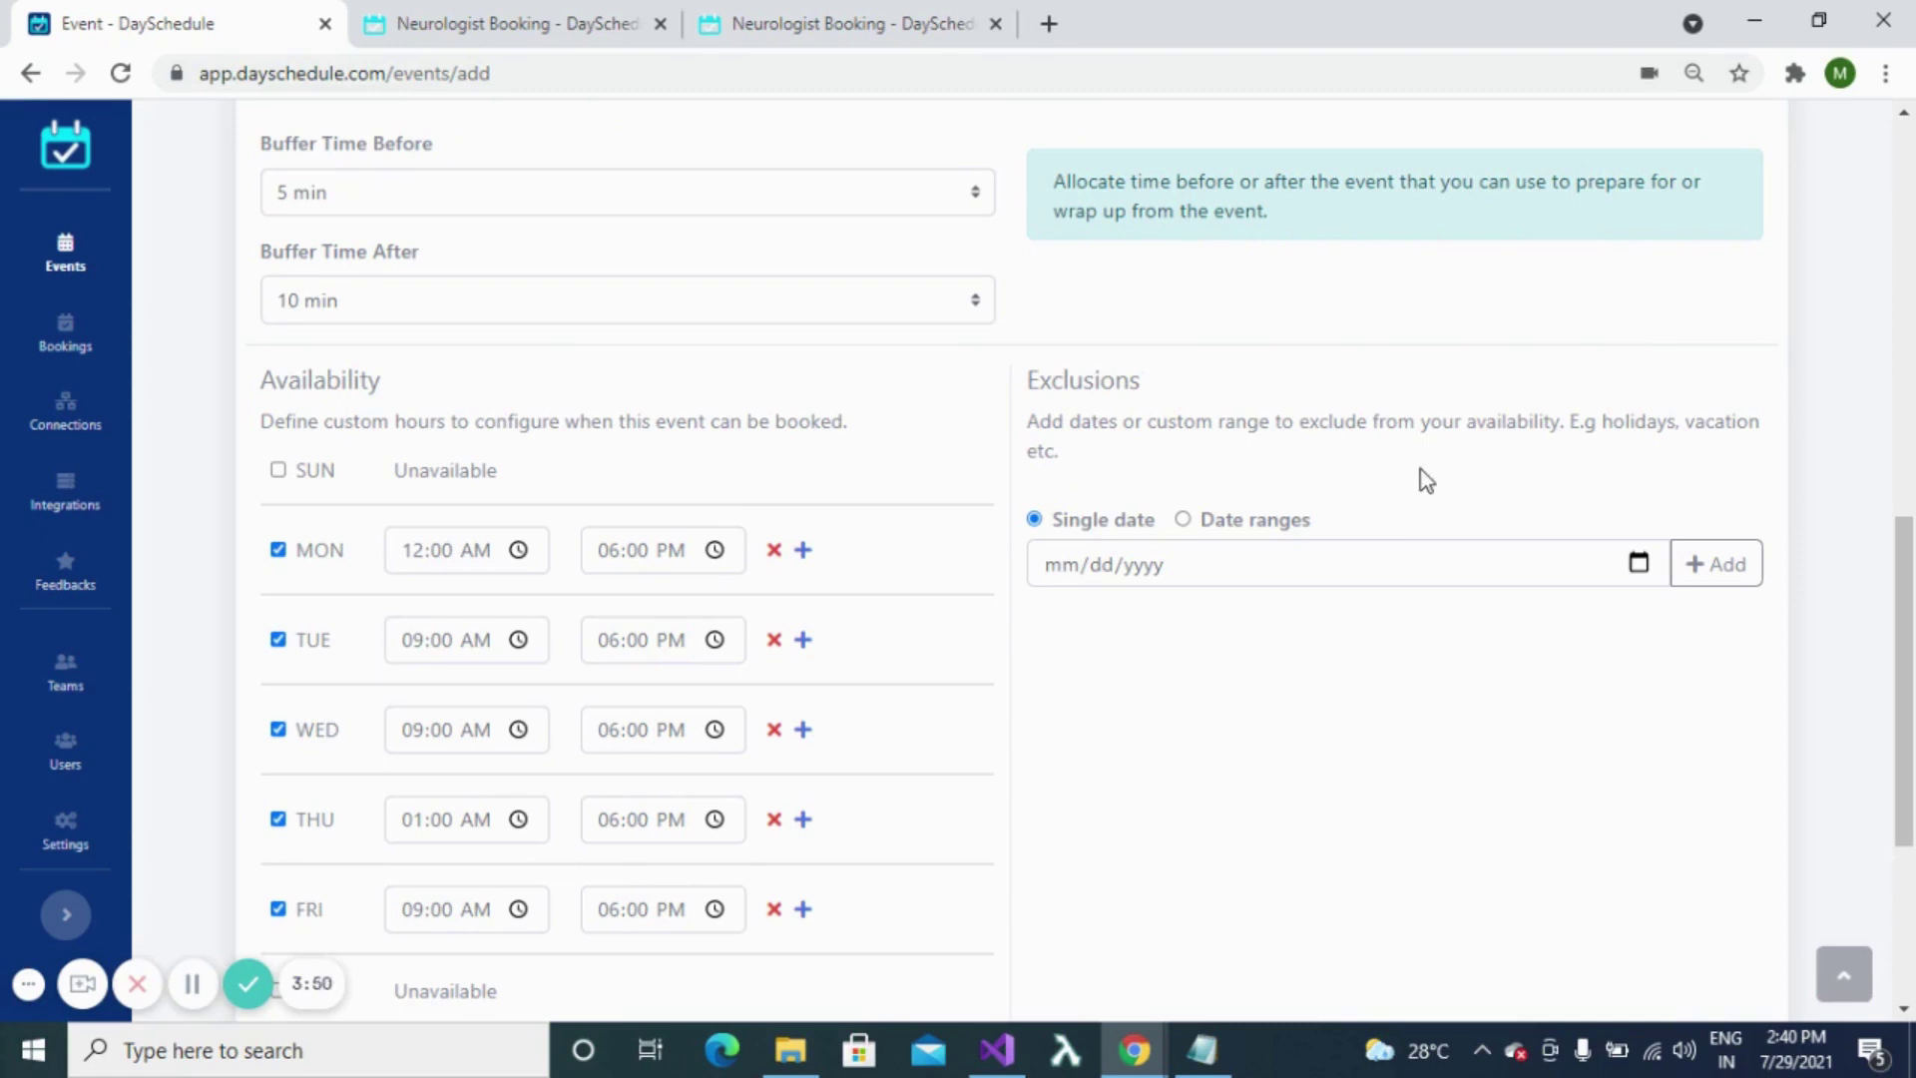
pyautogui.click(1184, 521)
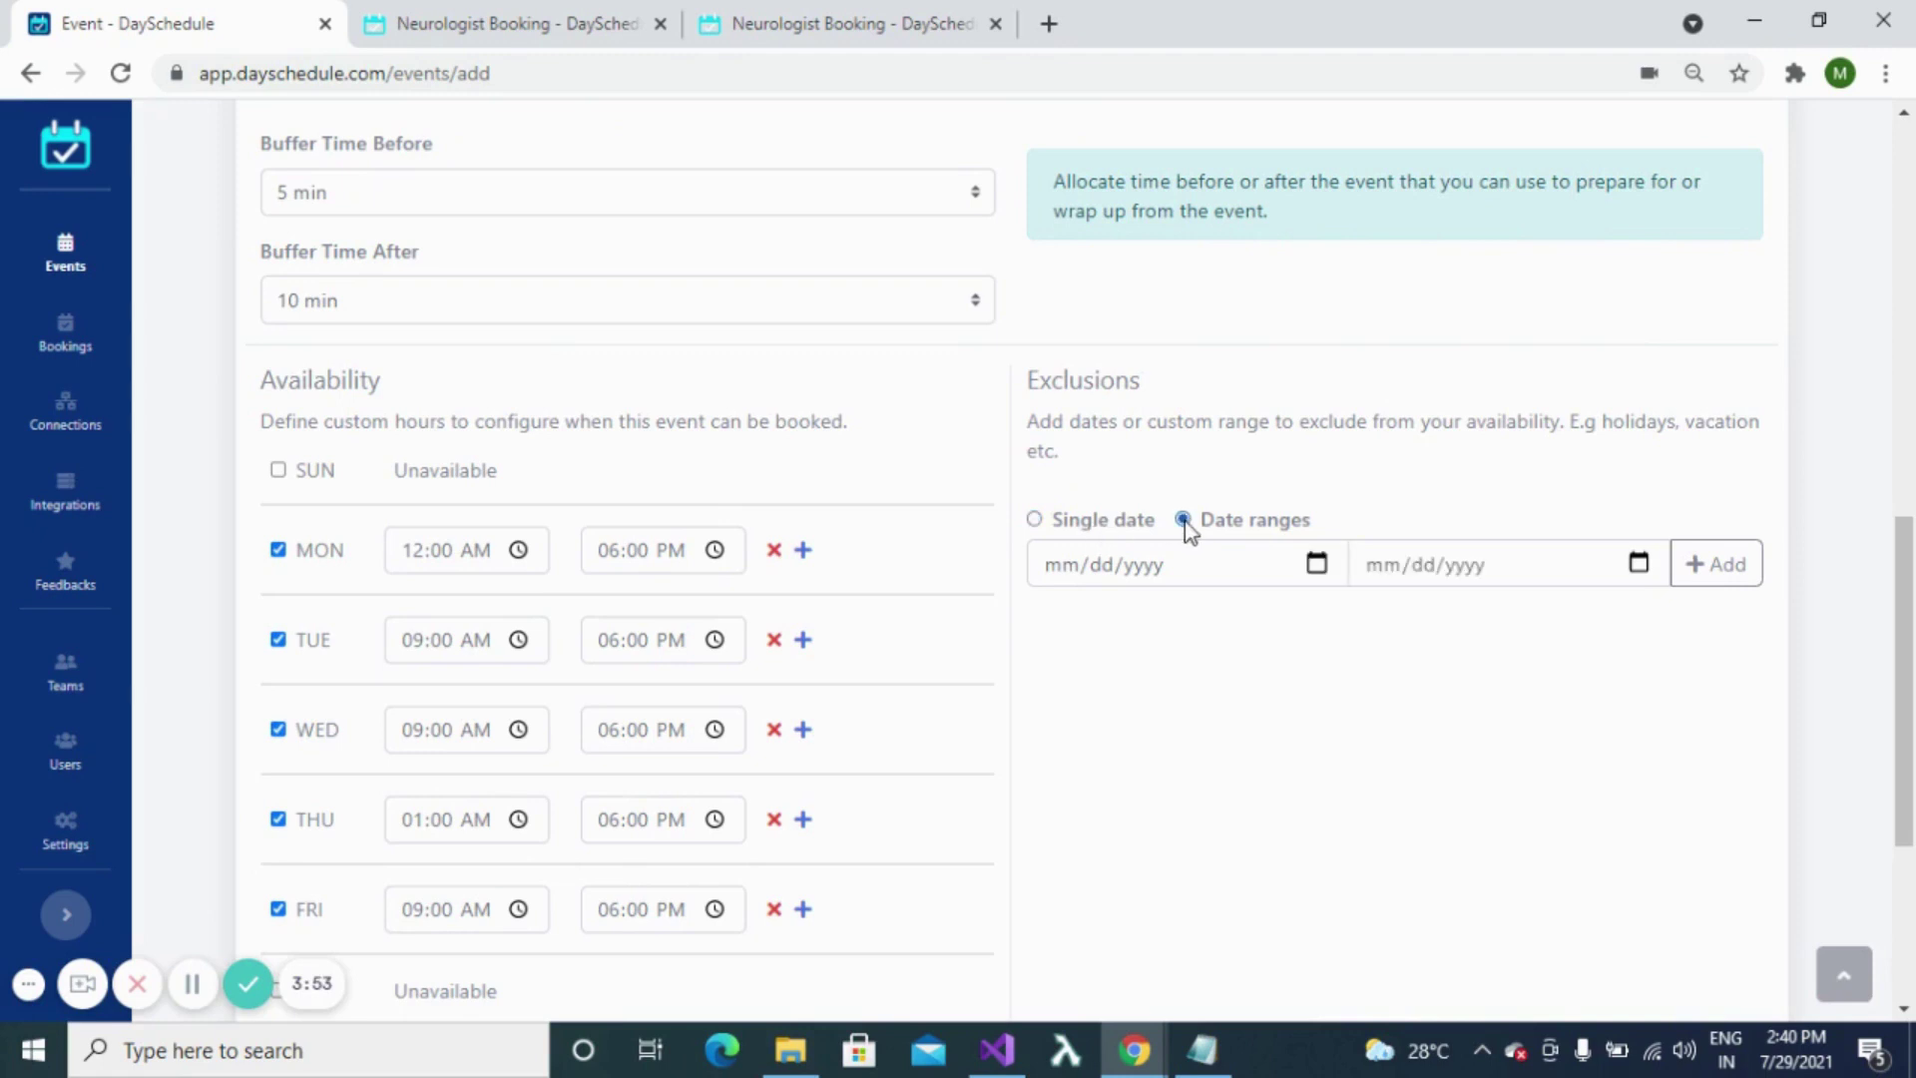
pyautogui.click(1319, 565)
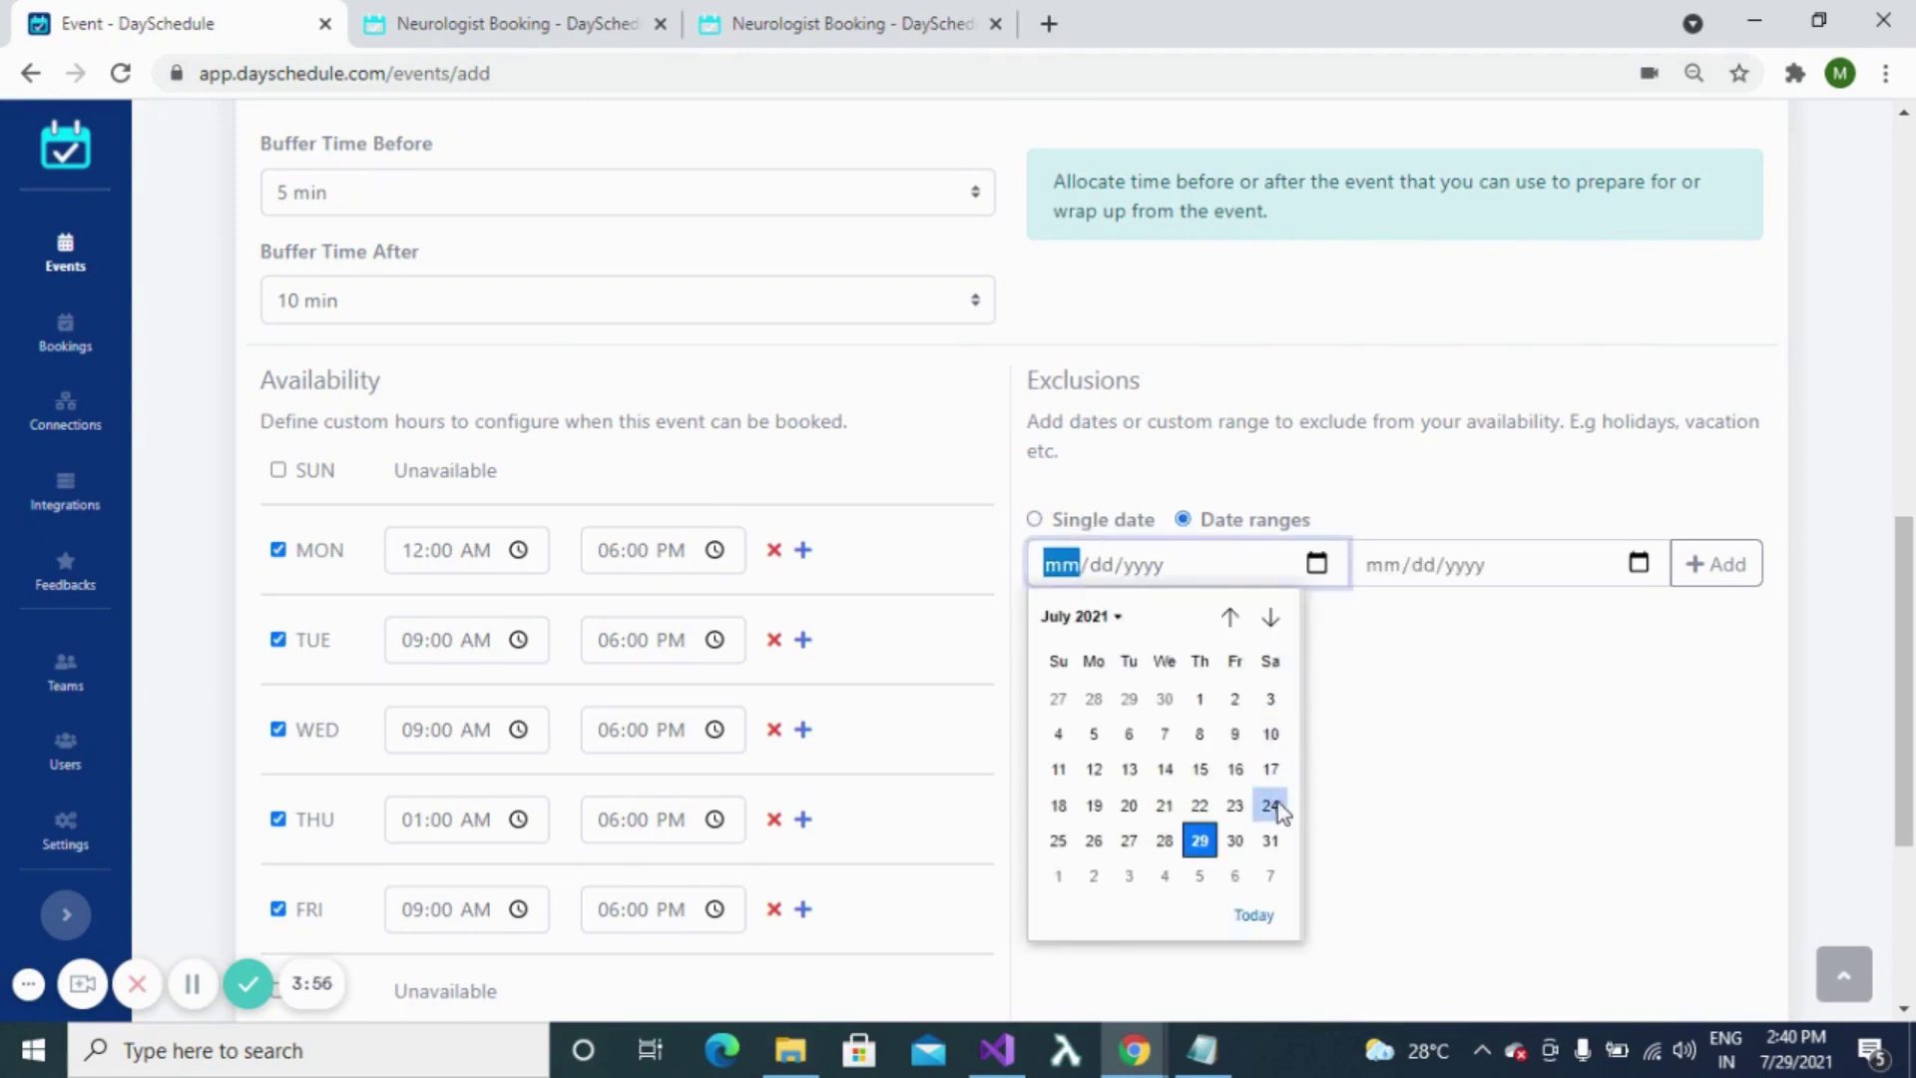
pyautogui.click(1269, 841)
pyautogui.click(1639, 565)
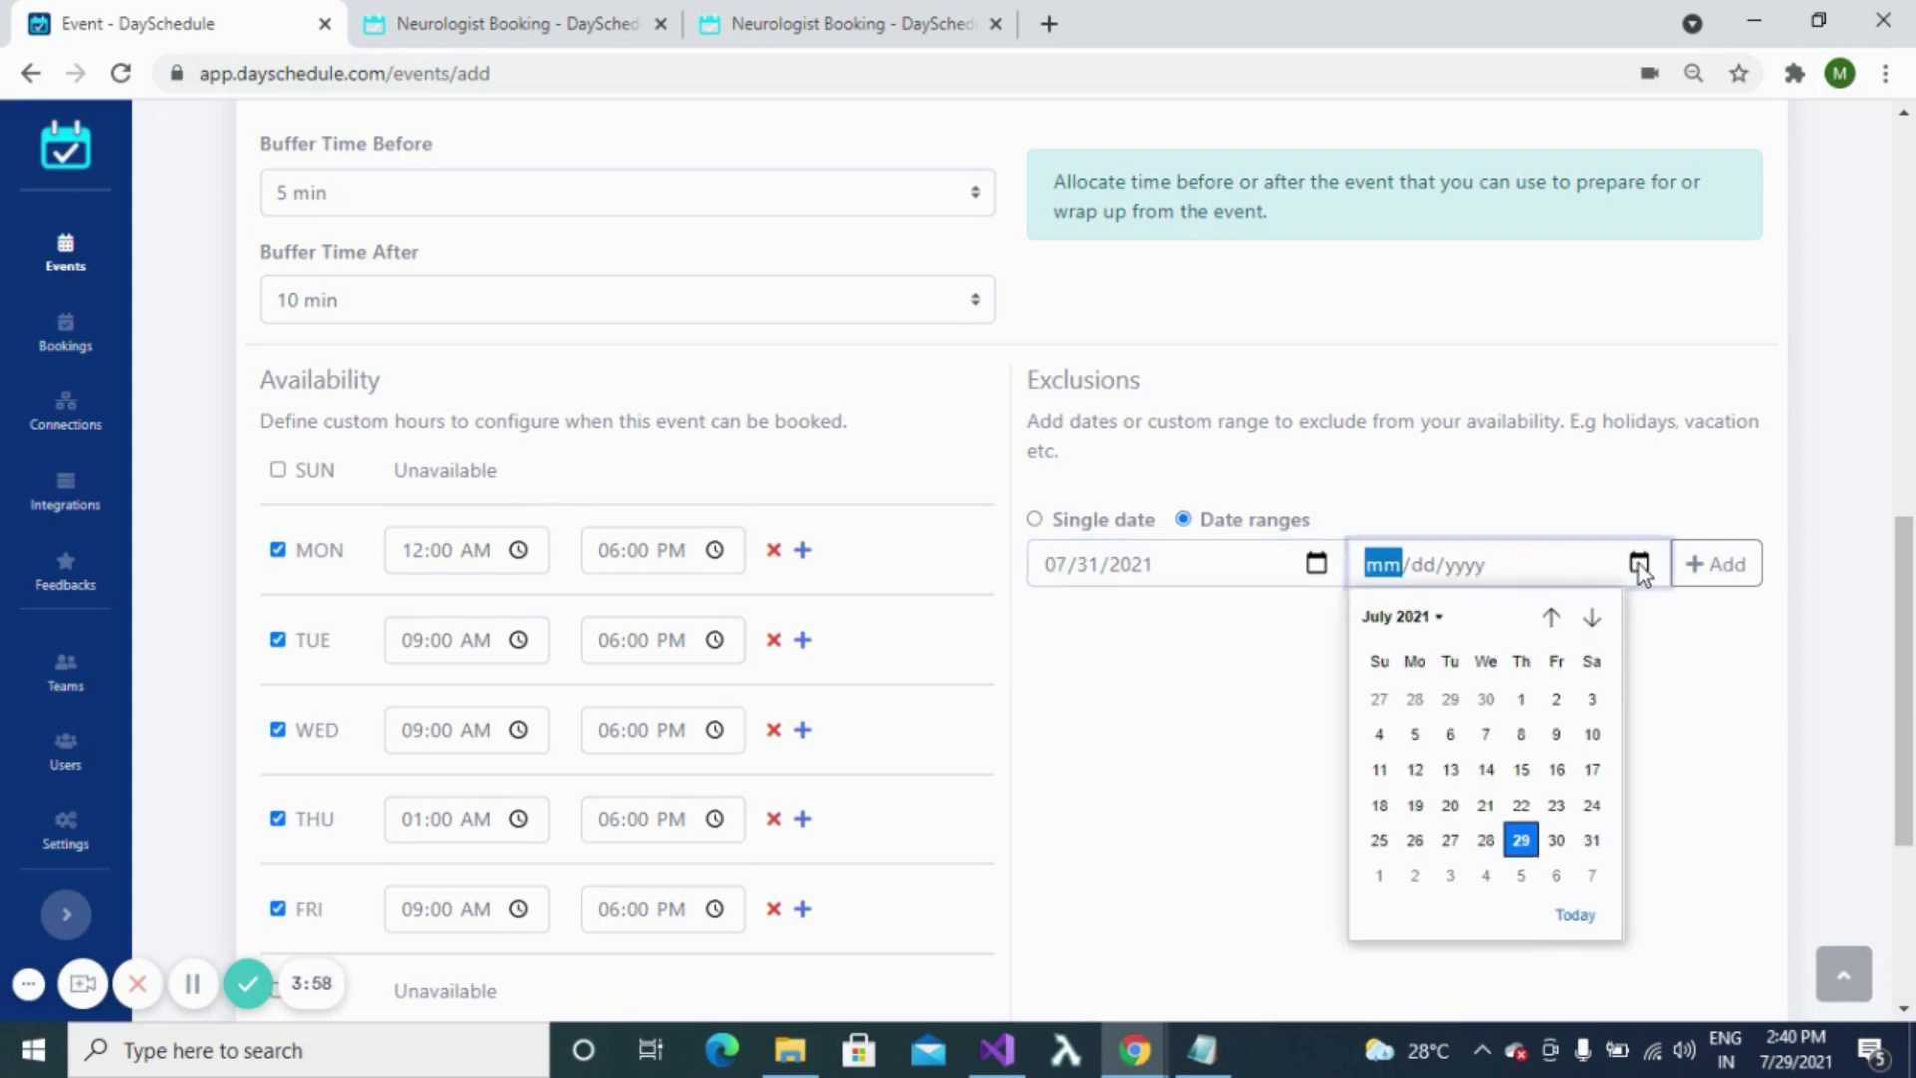
pyautogui.click(1437, 619)
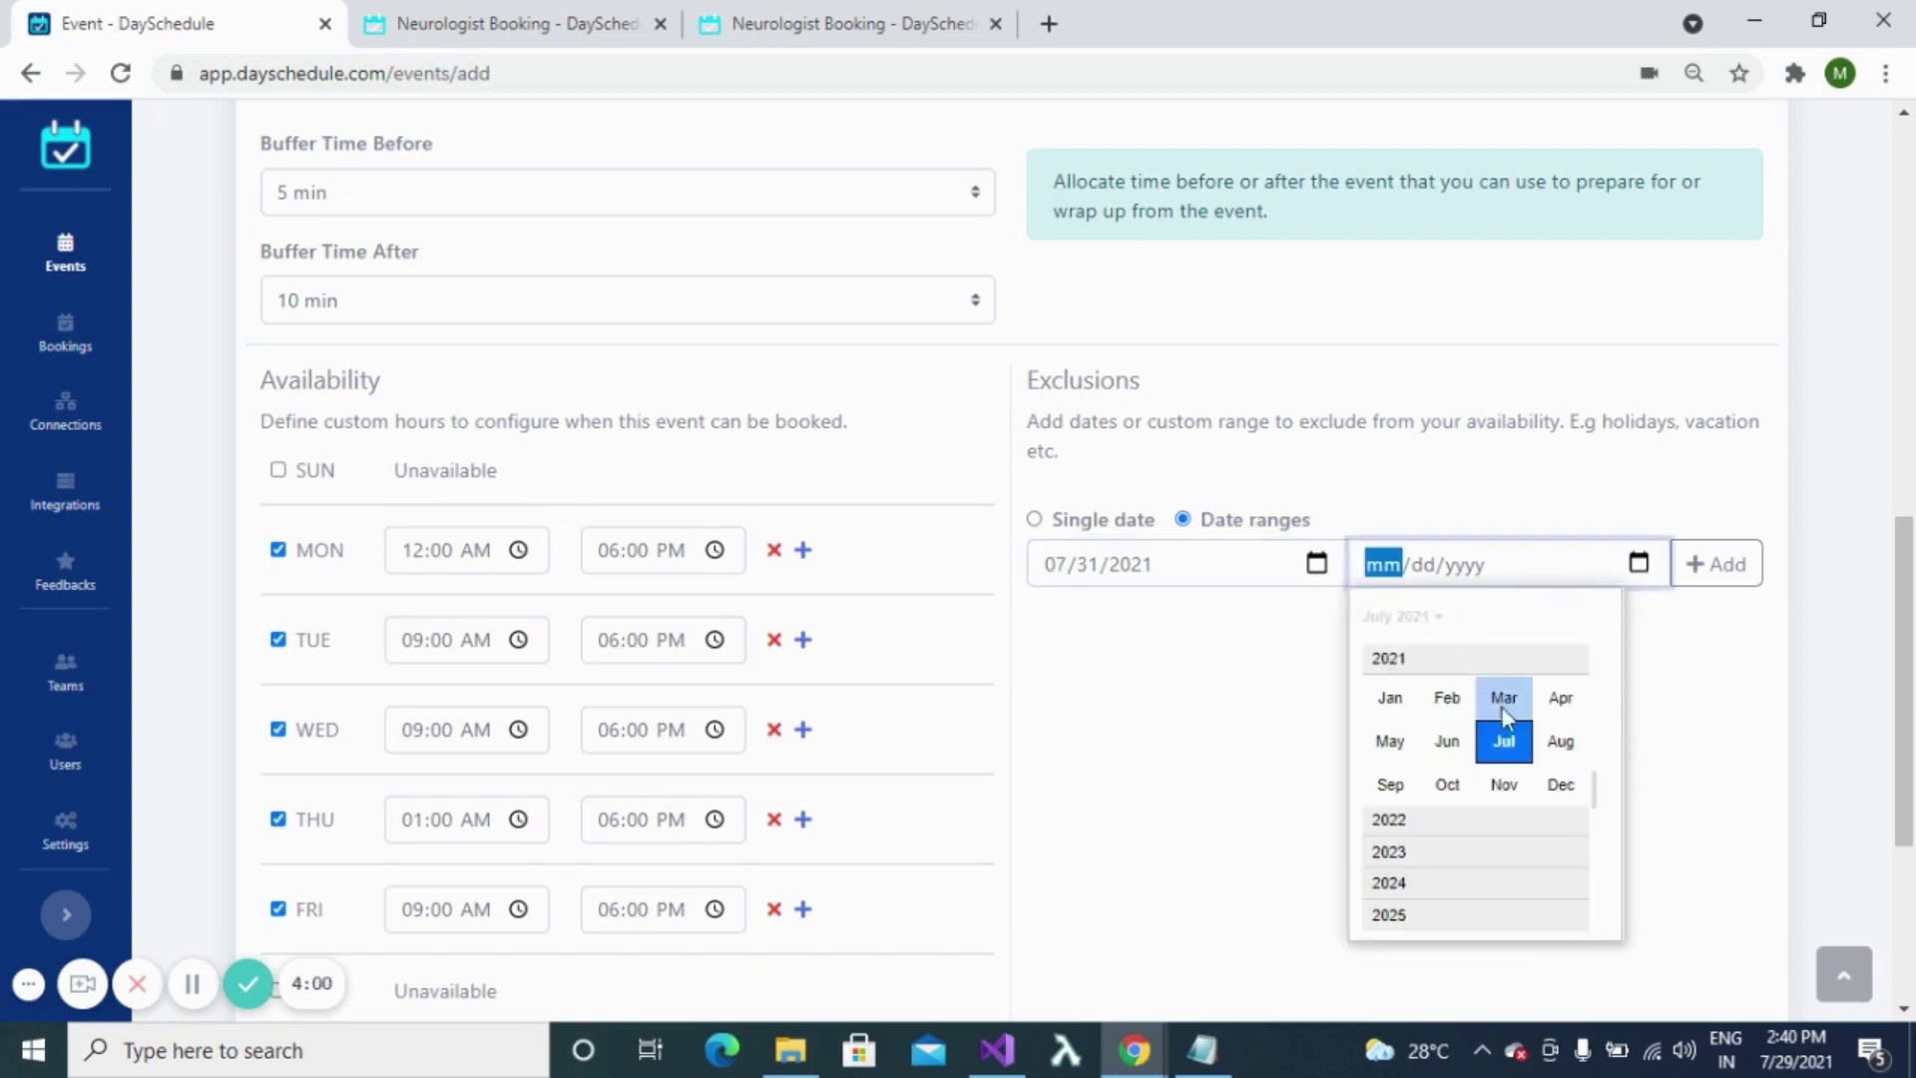
pyautogui.click(1559, 740)
pyautogui.click(1486, 698)
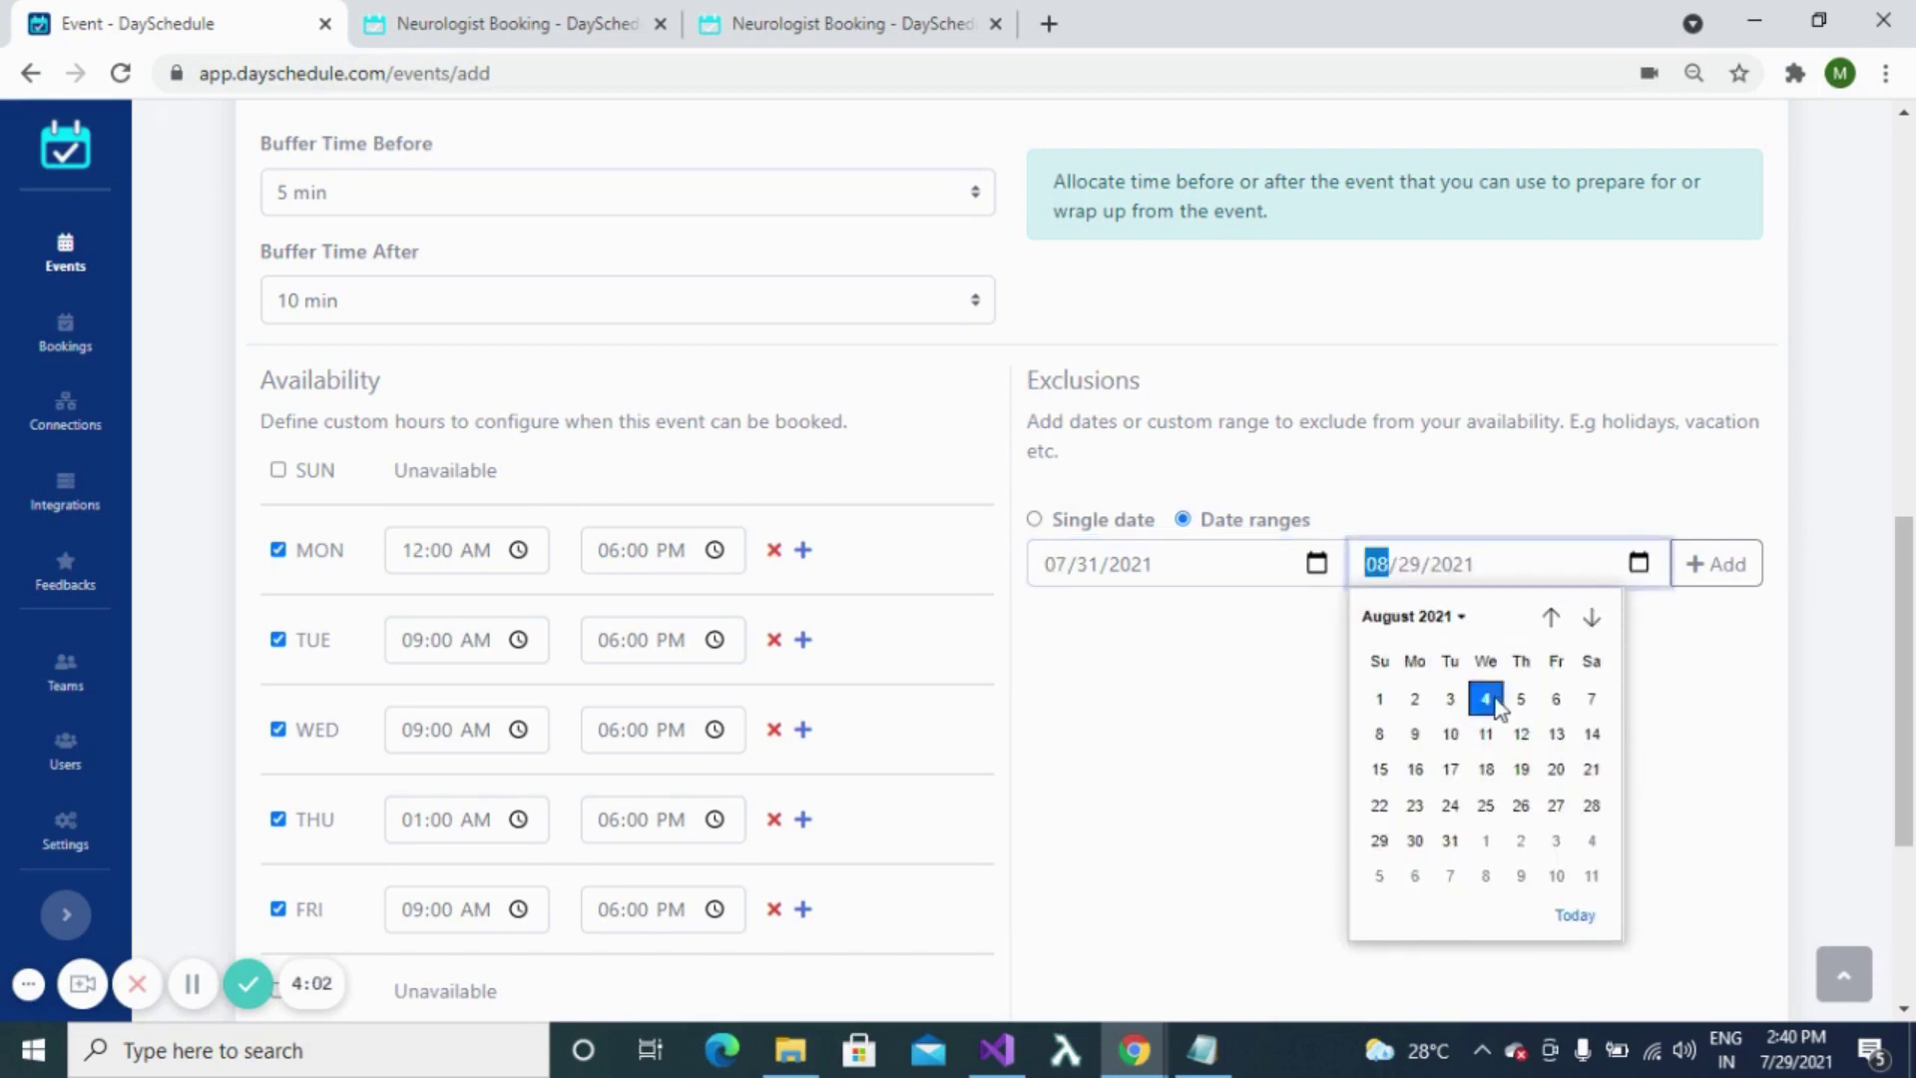
pyautogui.click(1724, 579)
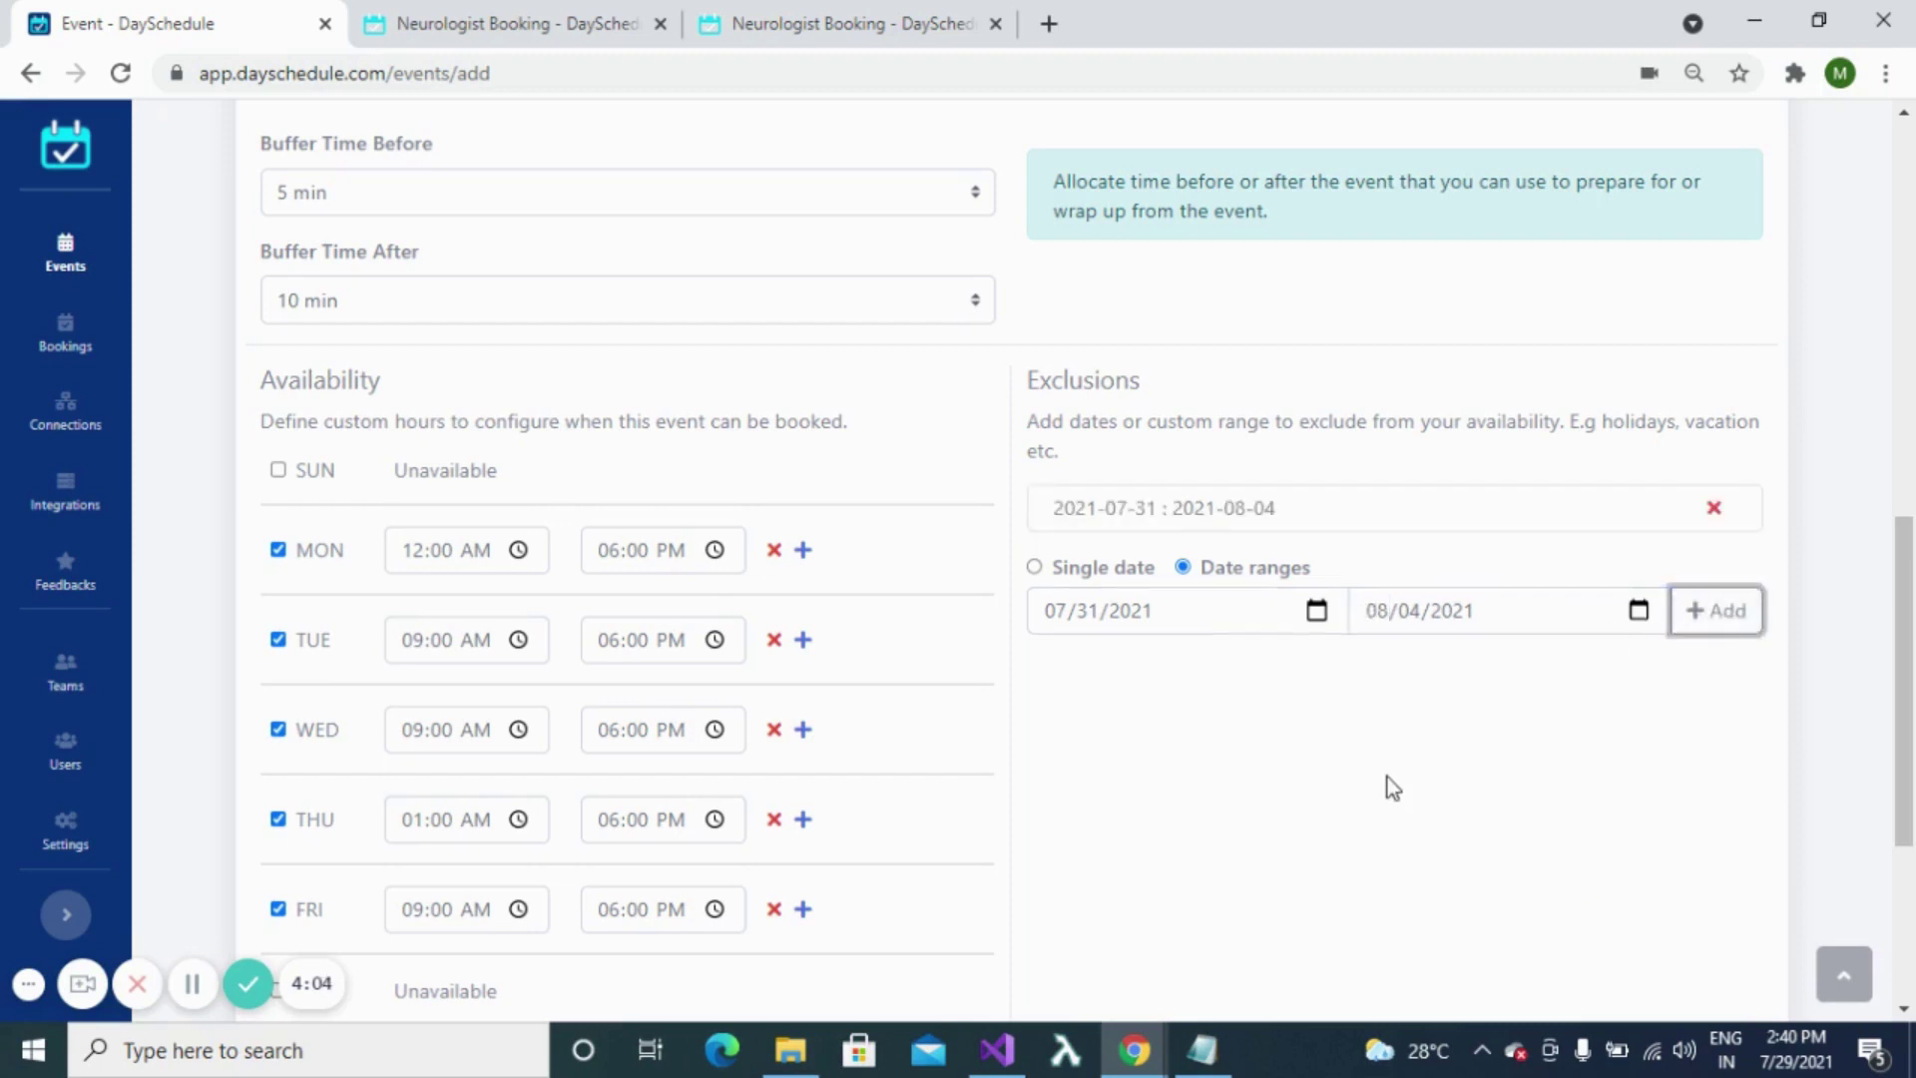
# - Continue to the event's final setup stage and expand the invitee questions section
pyautogui.scroll(-3, 1387, 777)
pyautogui.scroll(-2, 1232, 607)
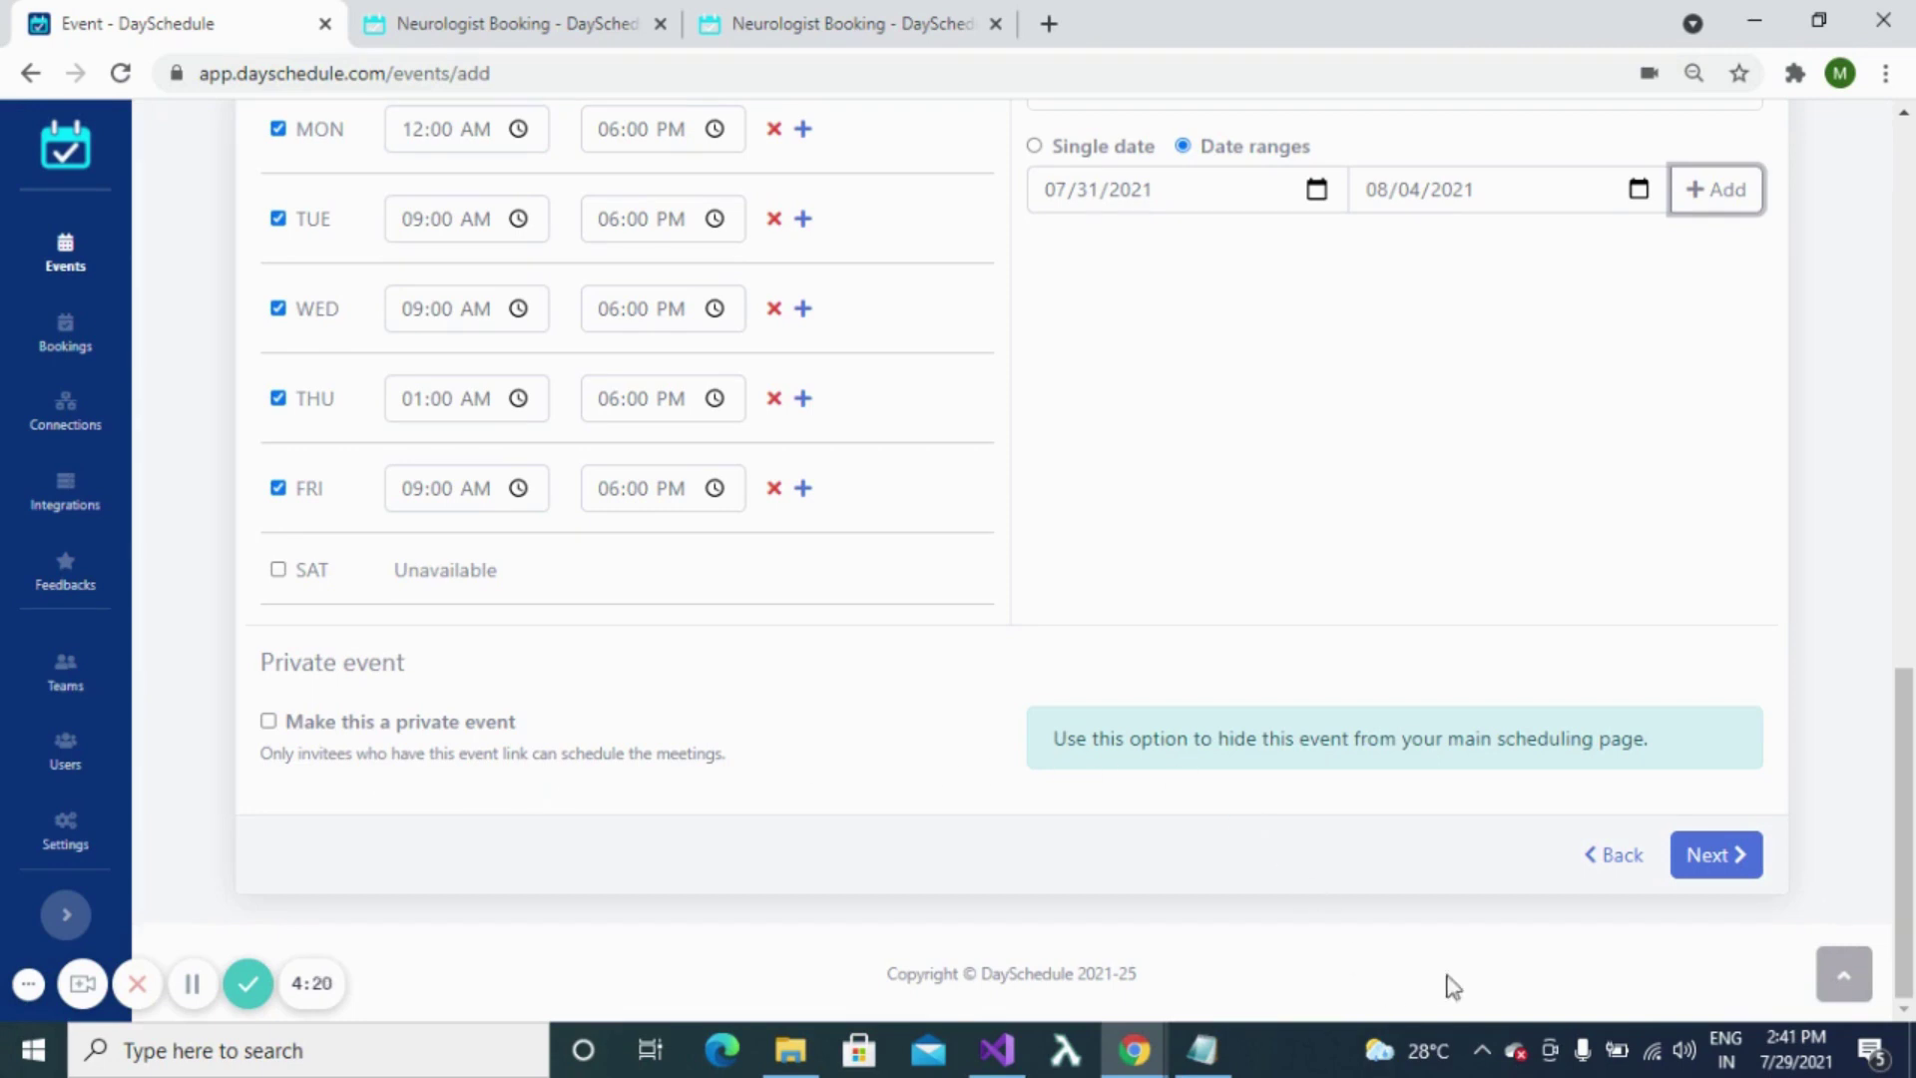
pyautogui.click(1729, 861)
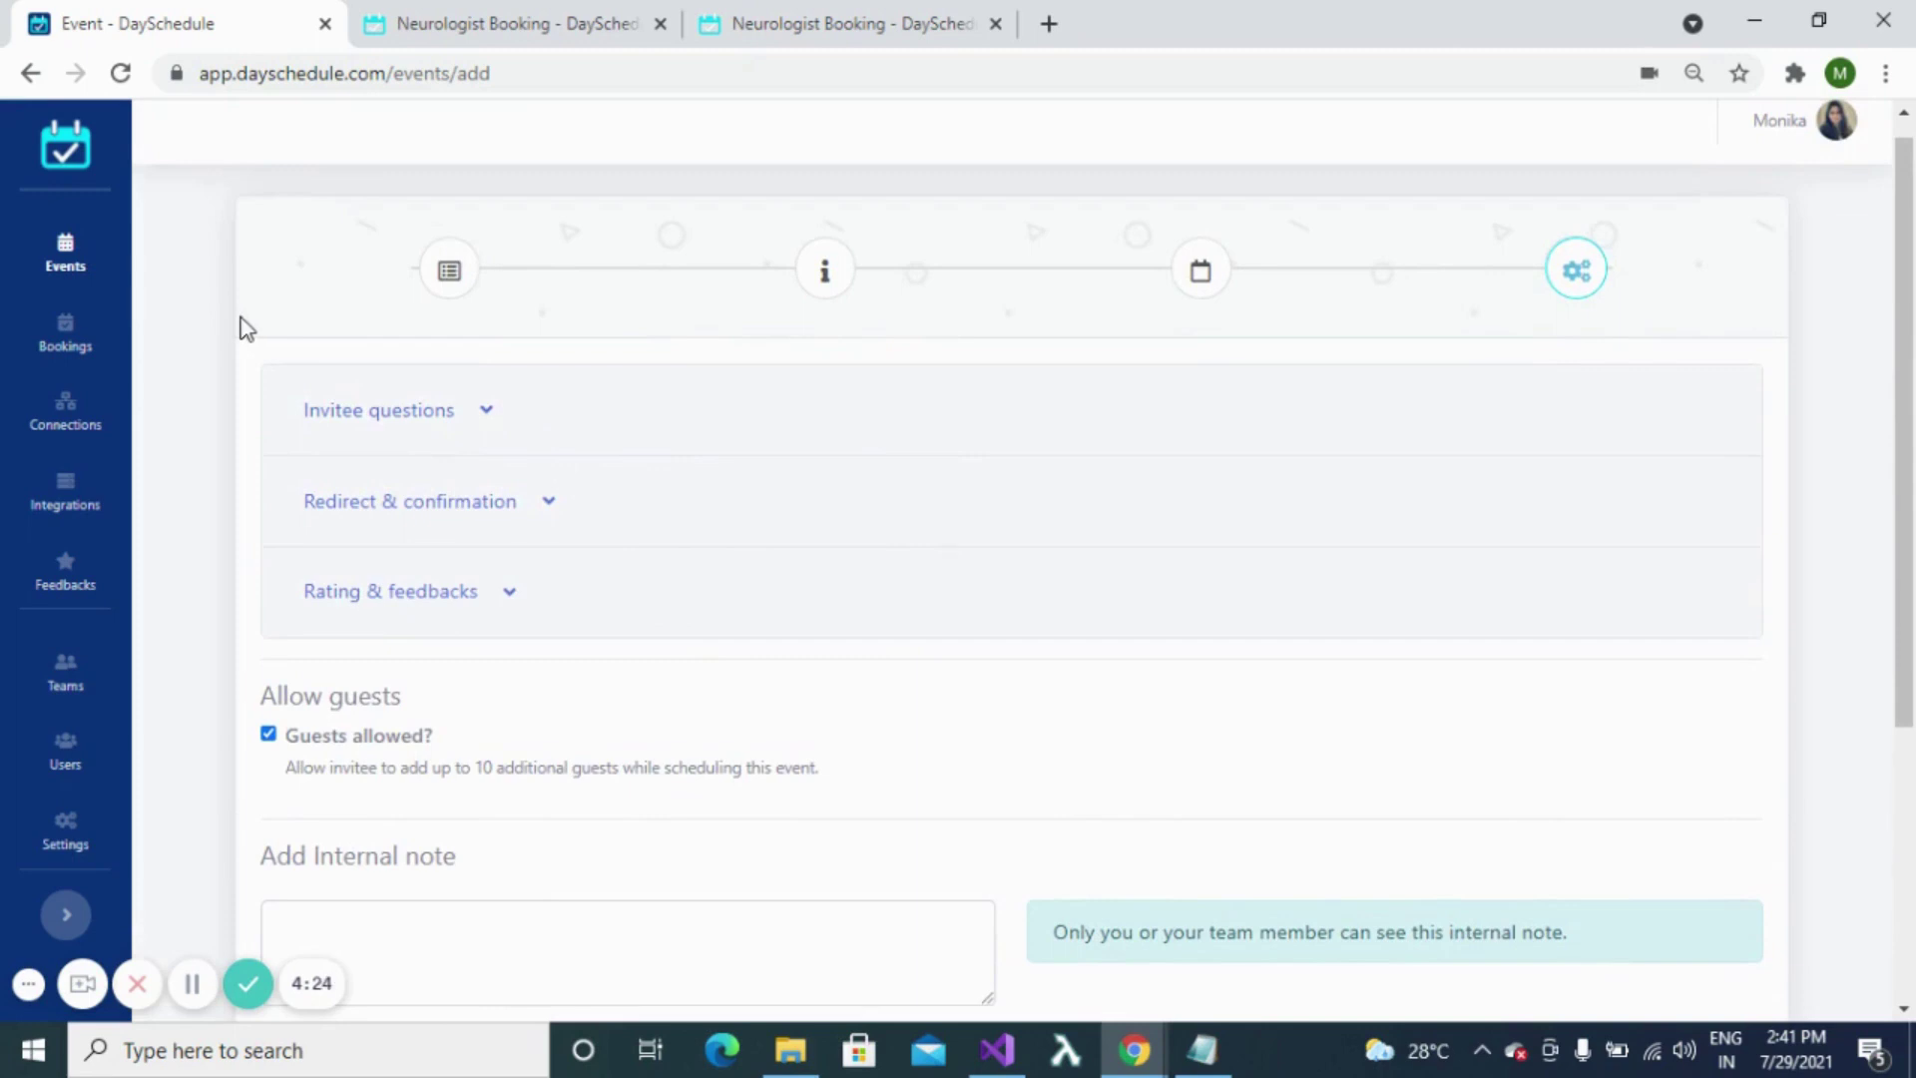
pyautogui.click(403, 424)
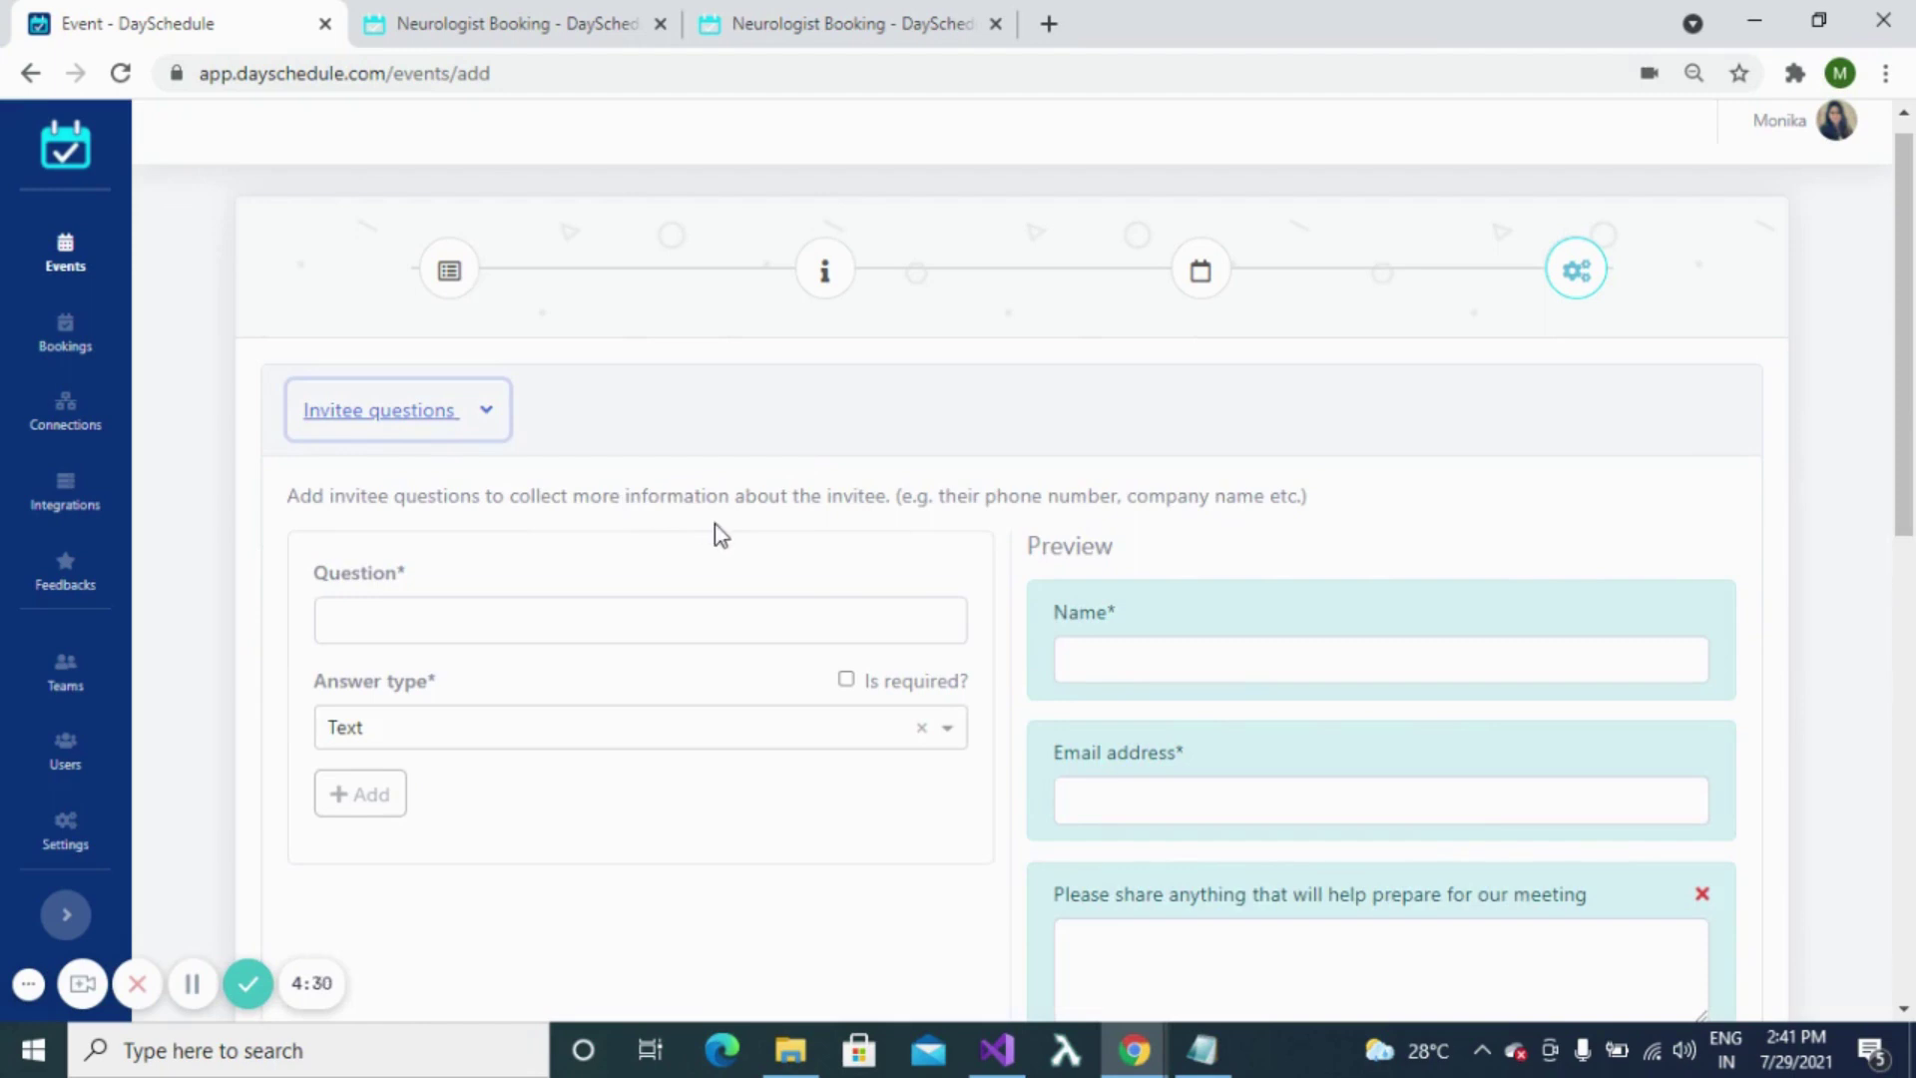
pyautogui.scroll(-1, 715, 523)
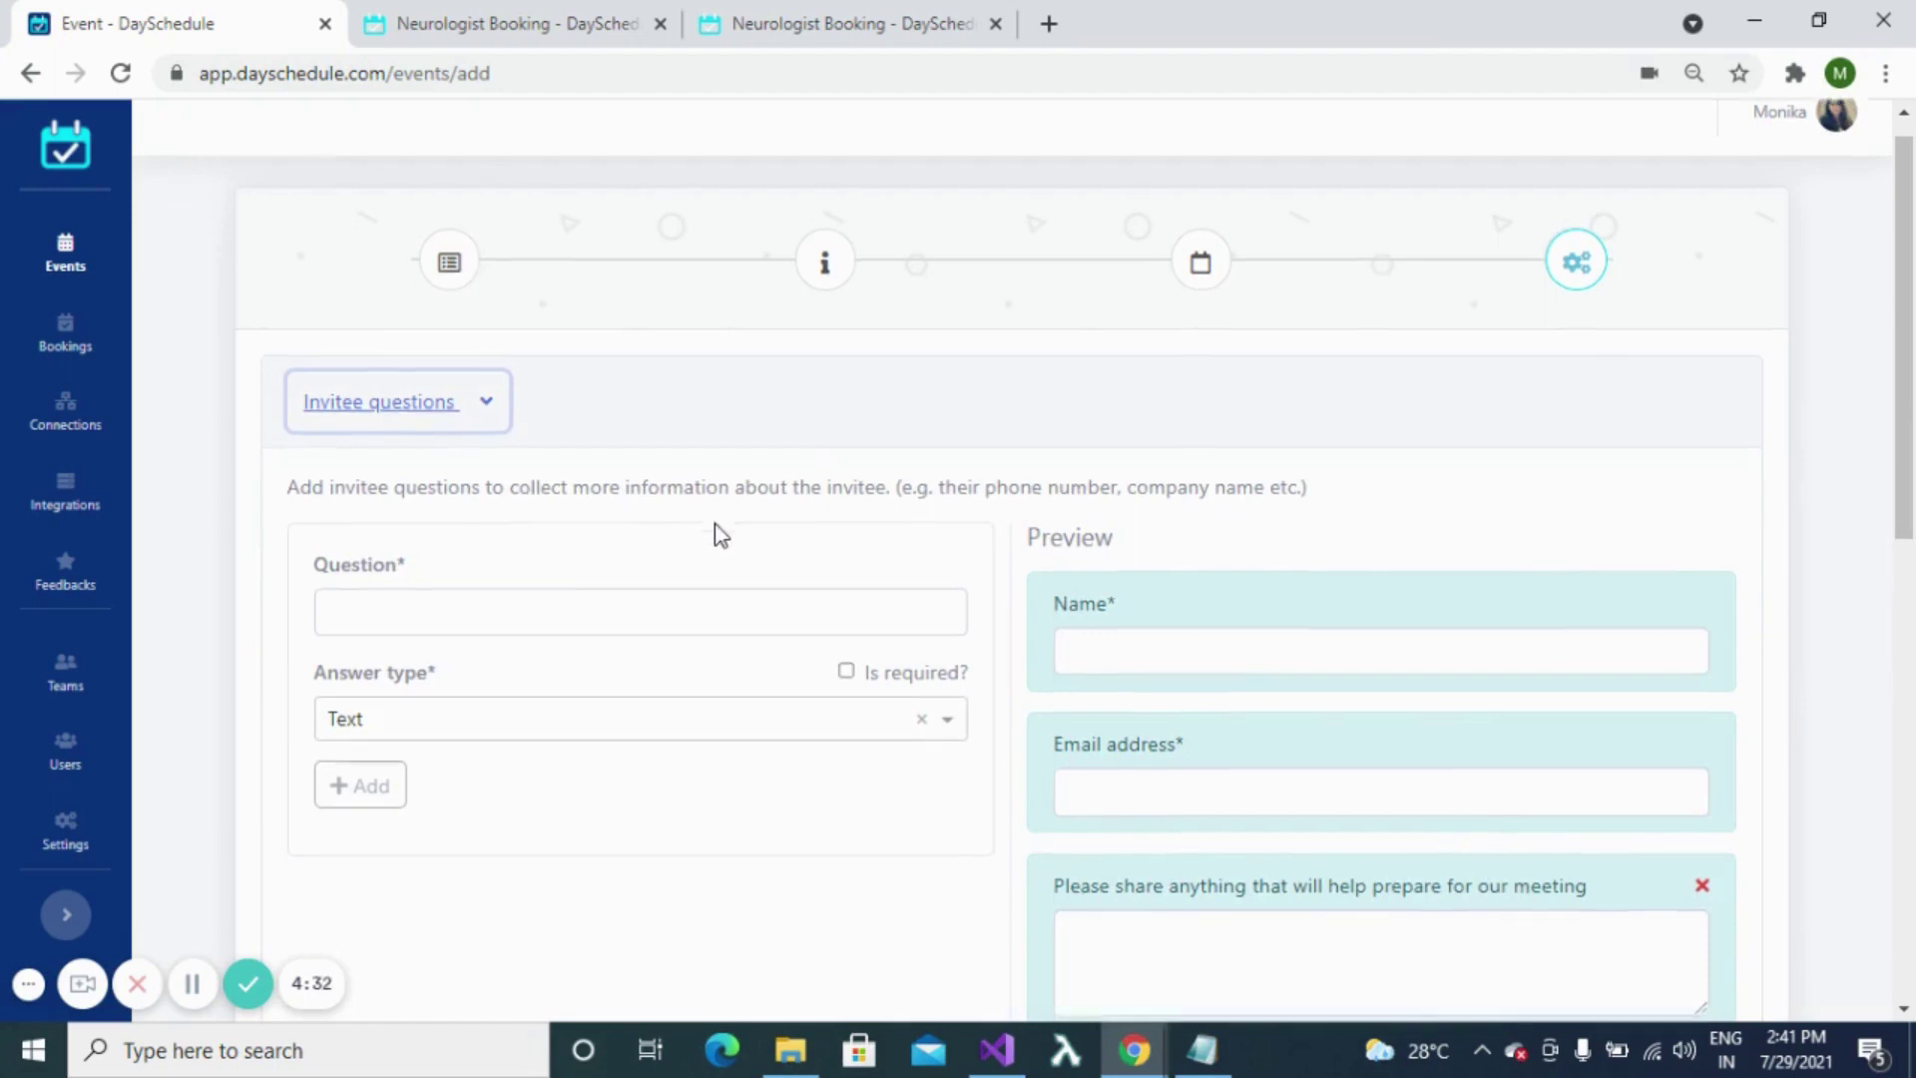
# - Add the text-type invitee question "What is the age of the patient?"
pyautogui.click(473, 482)
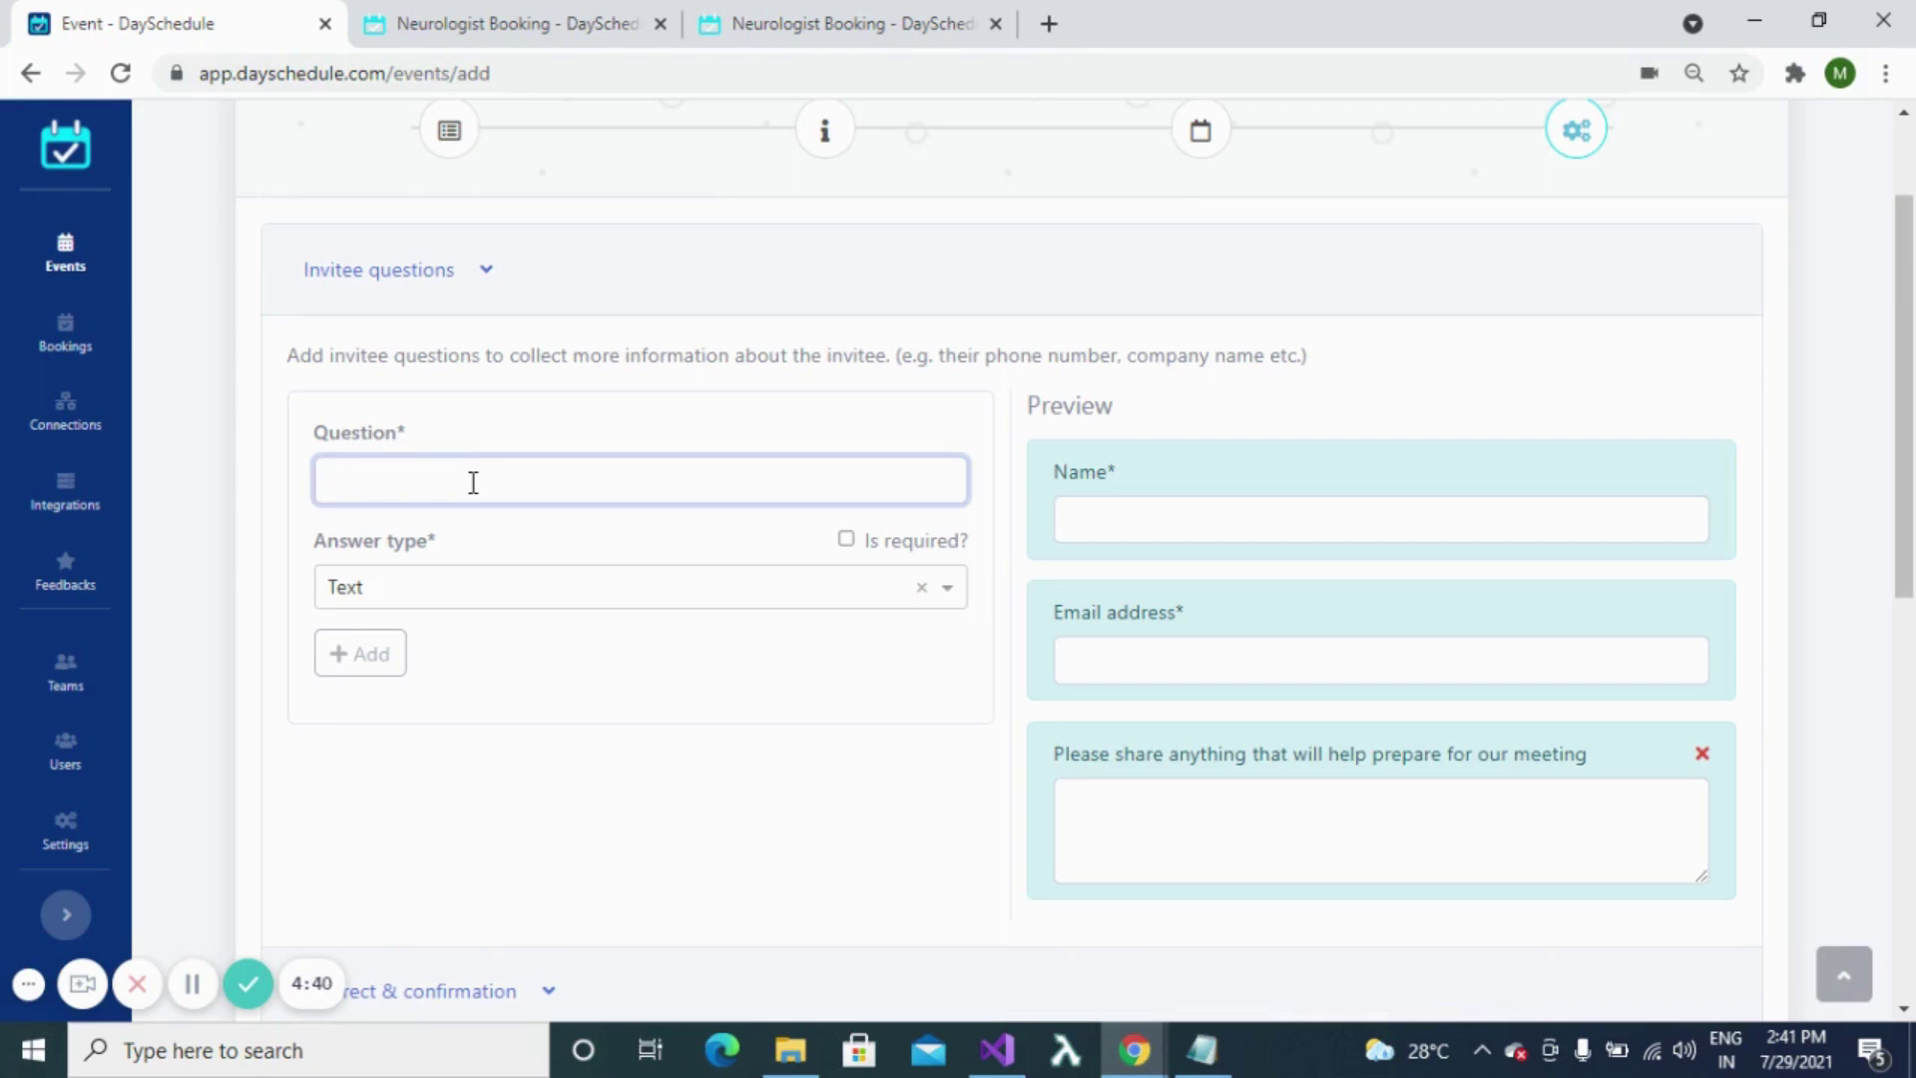
pyautogui.write('What ')
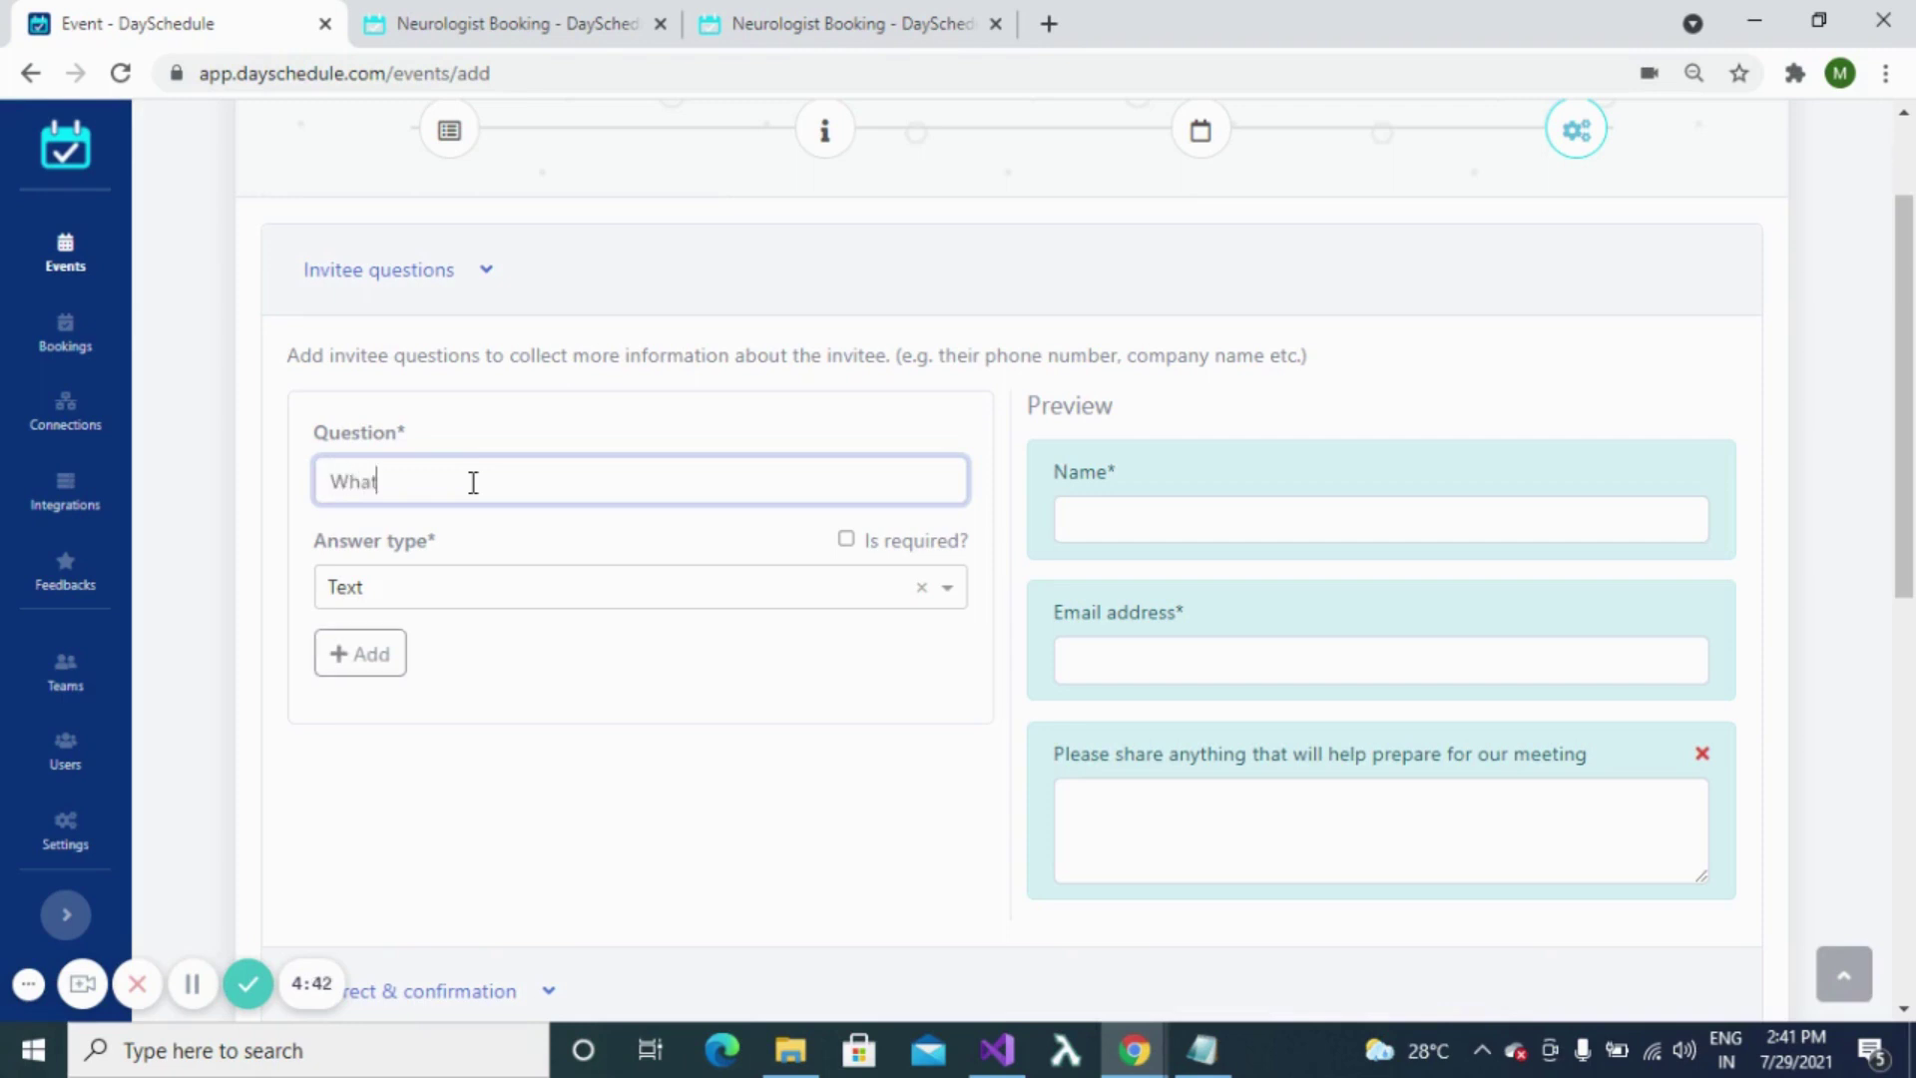
pyautogui.write('is the age of the patient?')
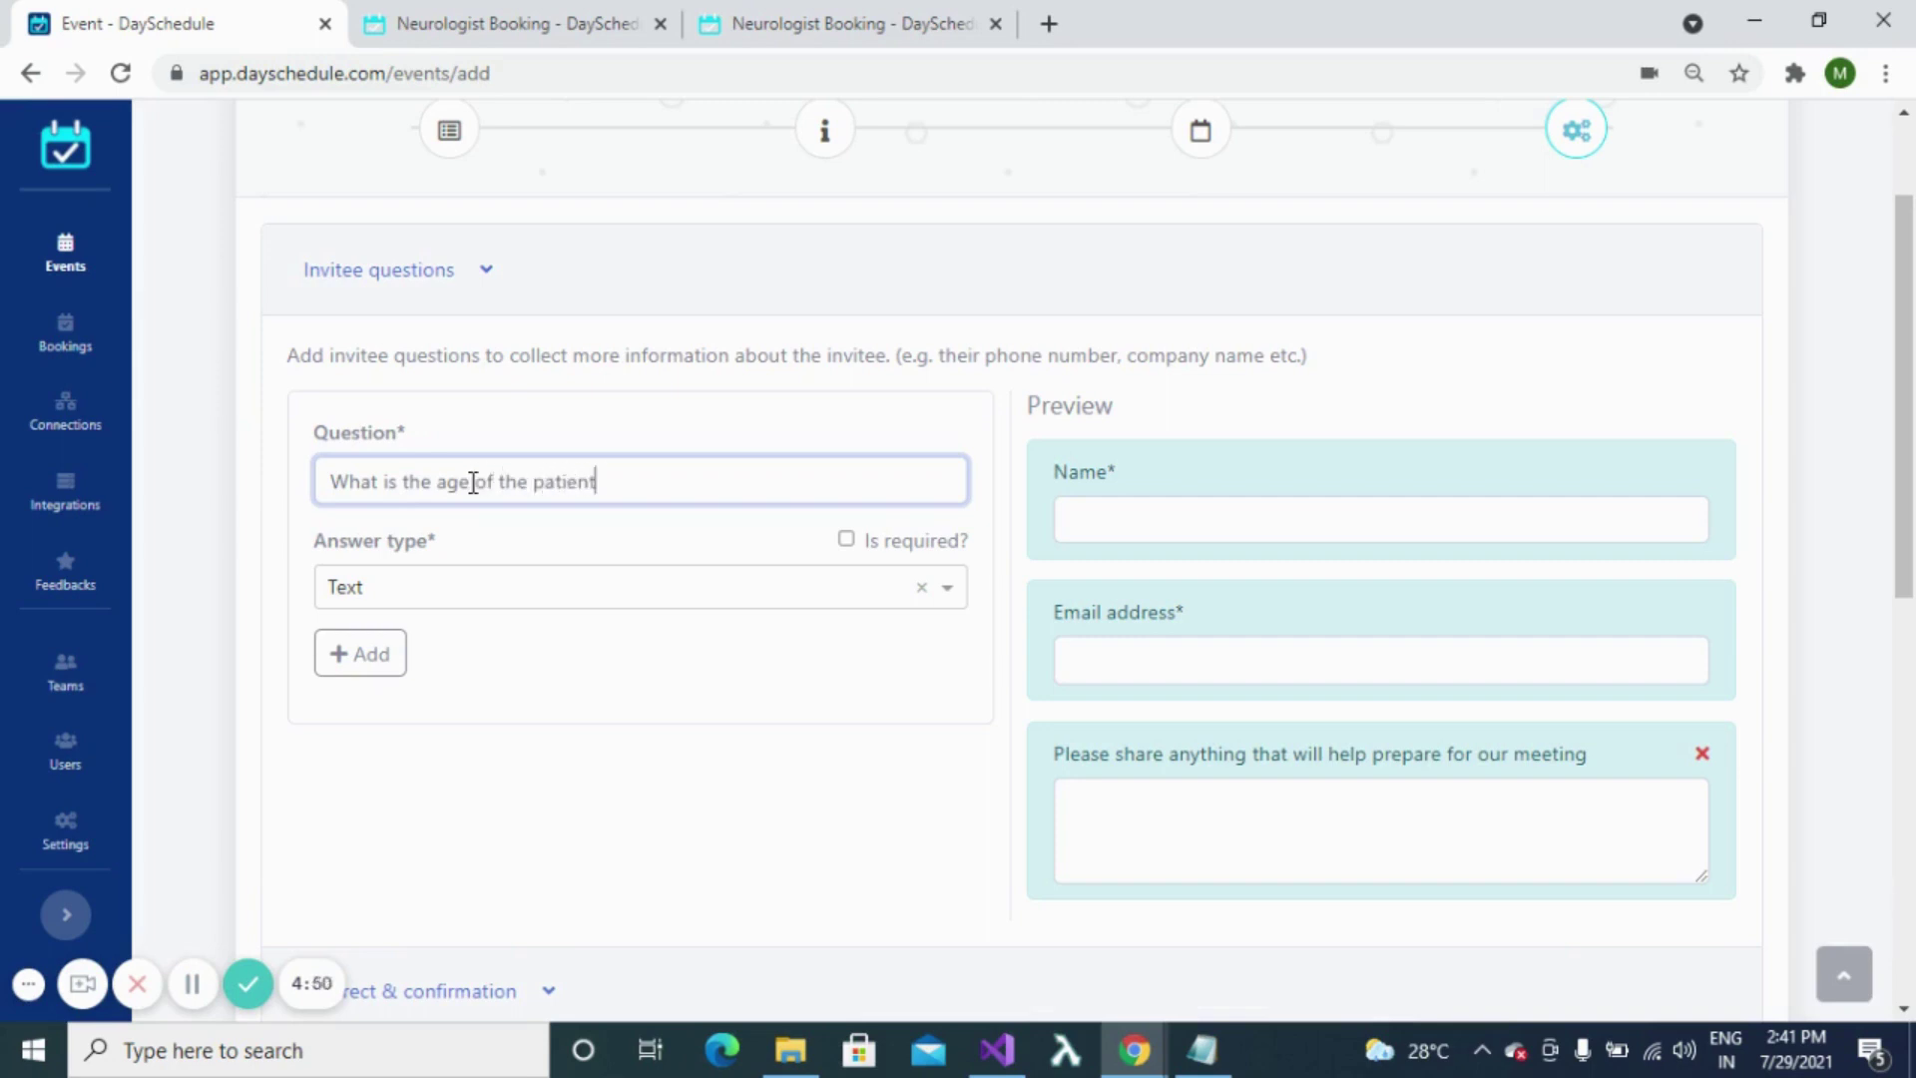
pyautogui.click(361, 679)
# - Replace the question text with "Any medical history of the patient?" and add it as a second text-type invitee question
pyautogui.click(674, 492)
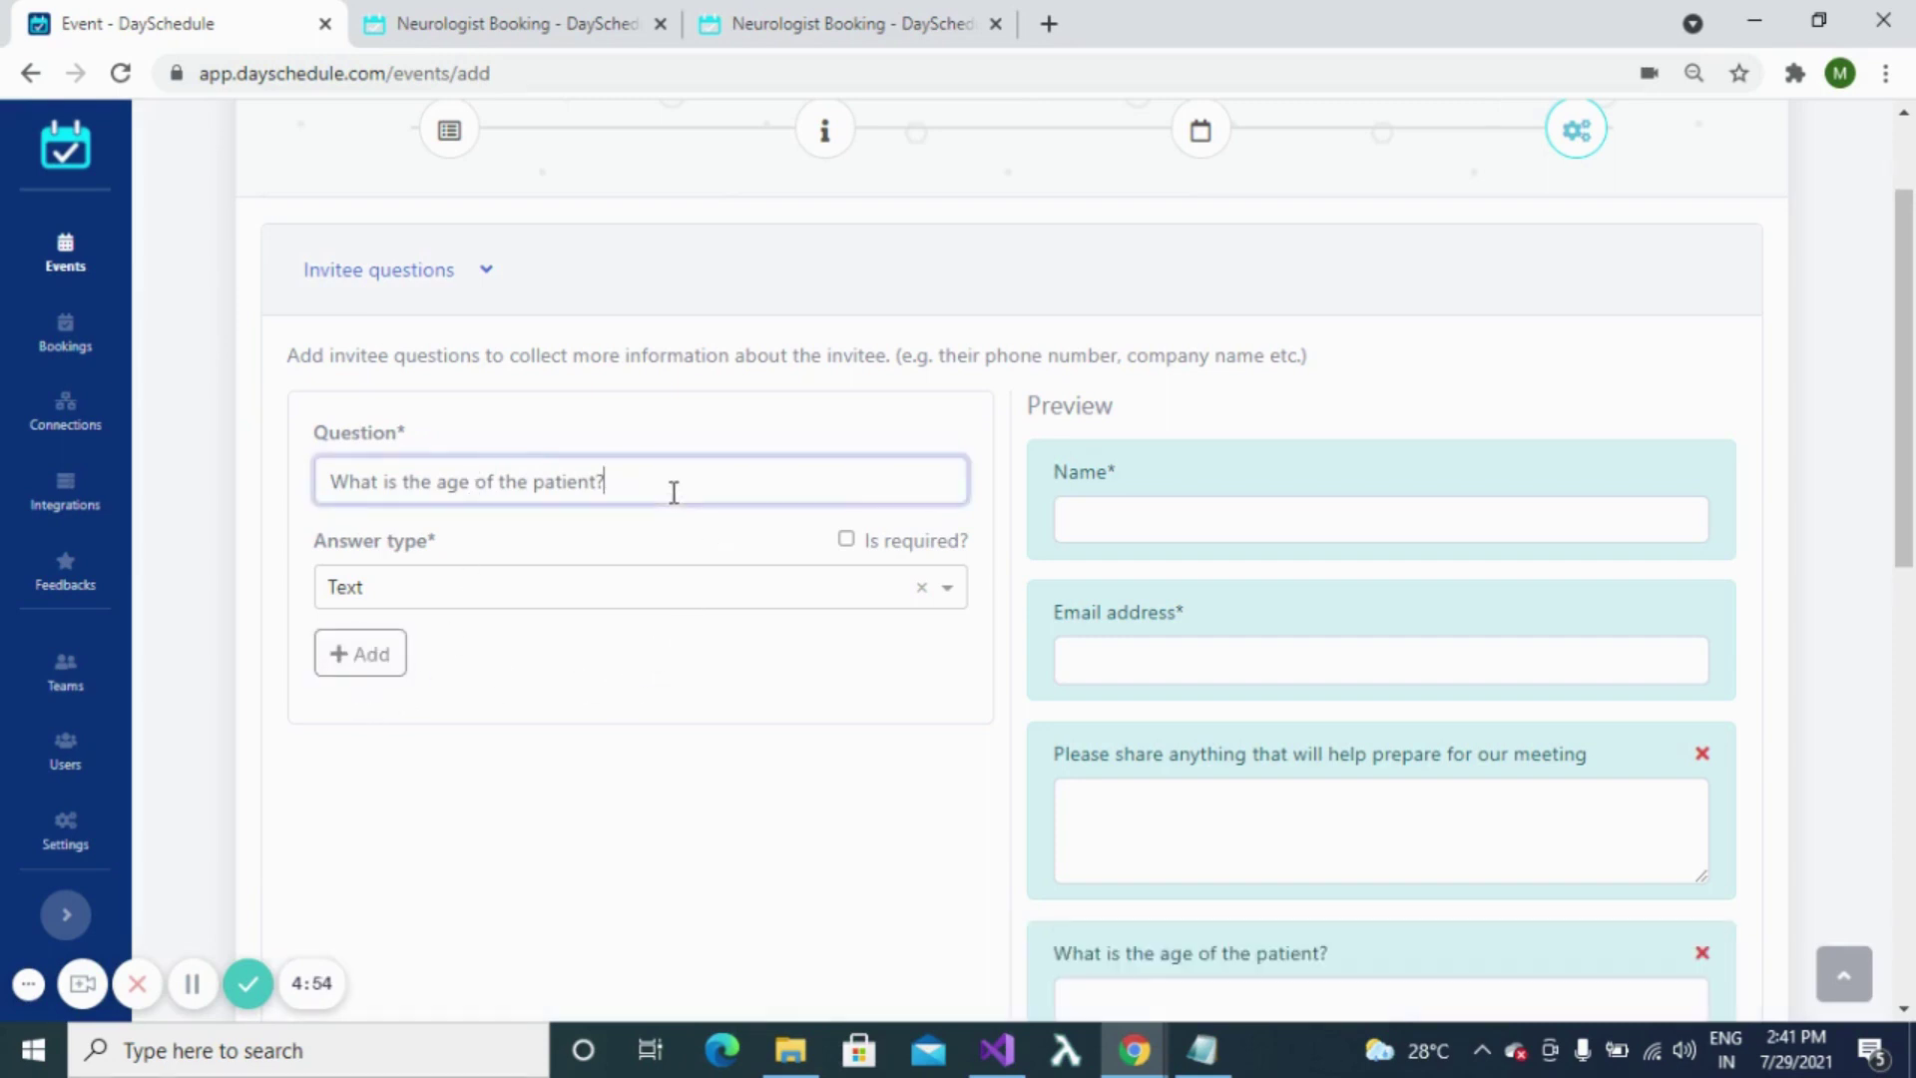
pyautogui.press('BackSpace')
pyautogui.press('BackSpace')
pyautogui.press('BackSpace')
pyautogui.press('BackSpace')
pyautogui.press('BackSpace')
pyautogui.press('BackSpace')
pyautogui.press('BackSpace')
pyautogui.press('BackSpace')
pyautogui.press('BackSpace')
pyautogui.press('BackSpace')
pyautogui.press('BackSpace')
pyautogui.press('BackSpace')
pyautogui.press('BackSpace')
pyautogui.press('BackSpace')
pyautogui.press('BackSpace')
pyautogui.press('BackSpace')
pyautogui.press('BackSpace')
pyautogui.press('BackSpace')
pyautogui.press('BackSpace')
pyautogui.press('BackSpace')
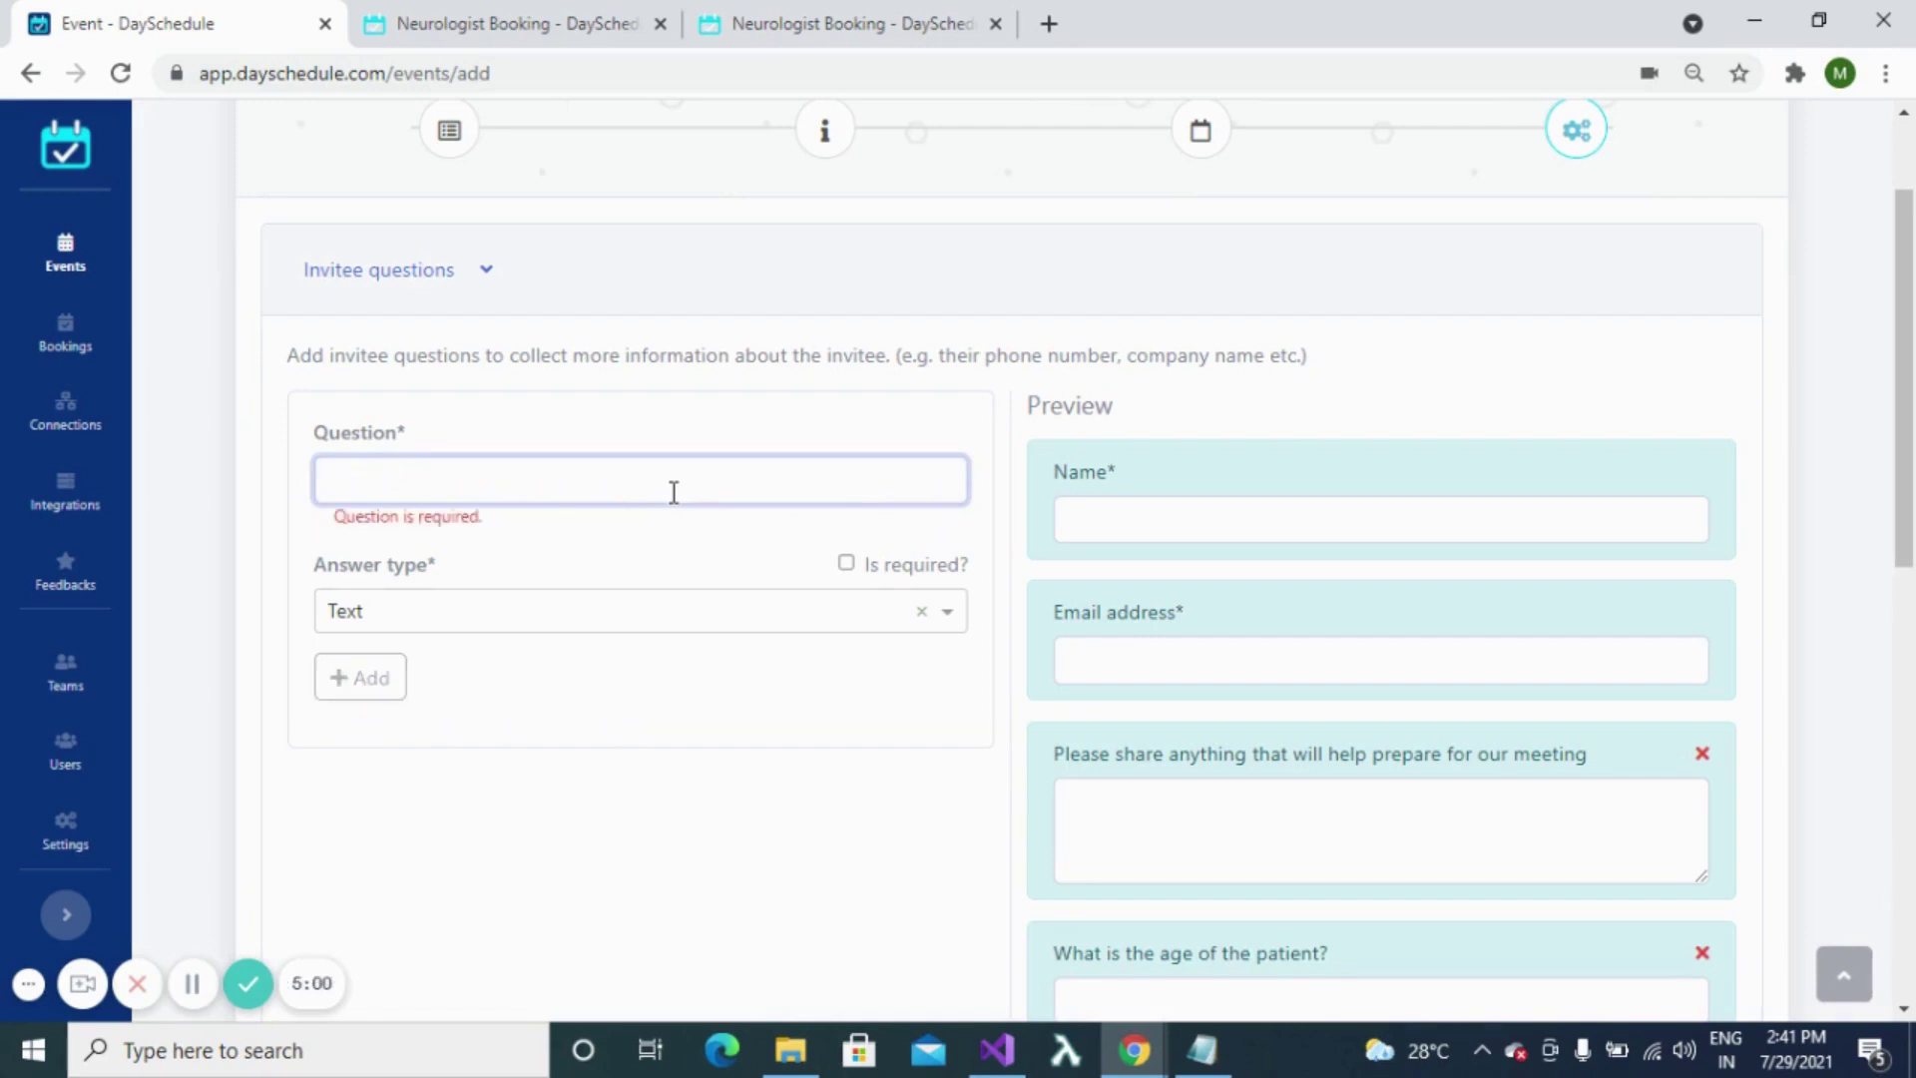
pyautogui.write('Any medical ')
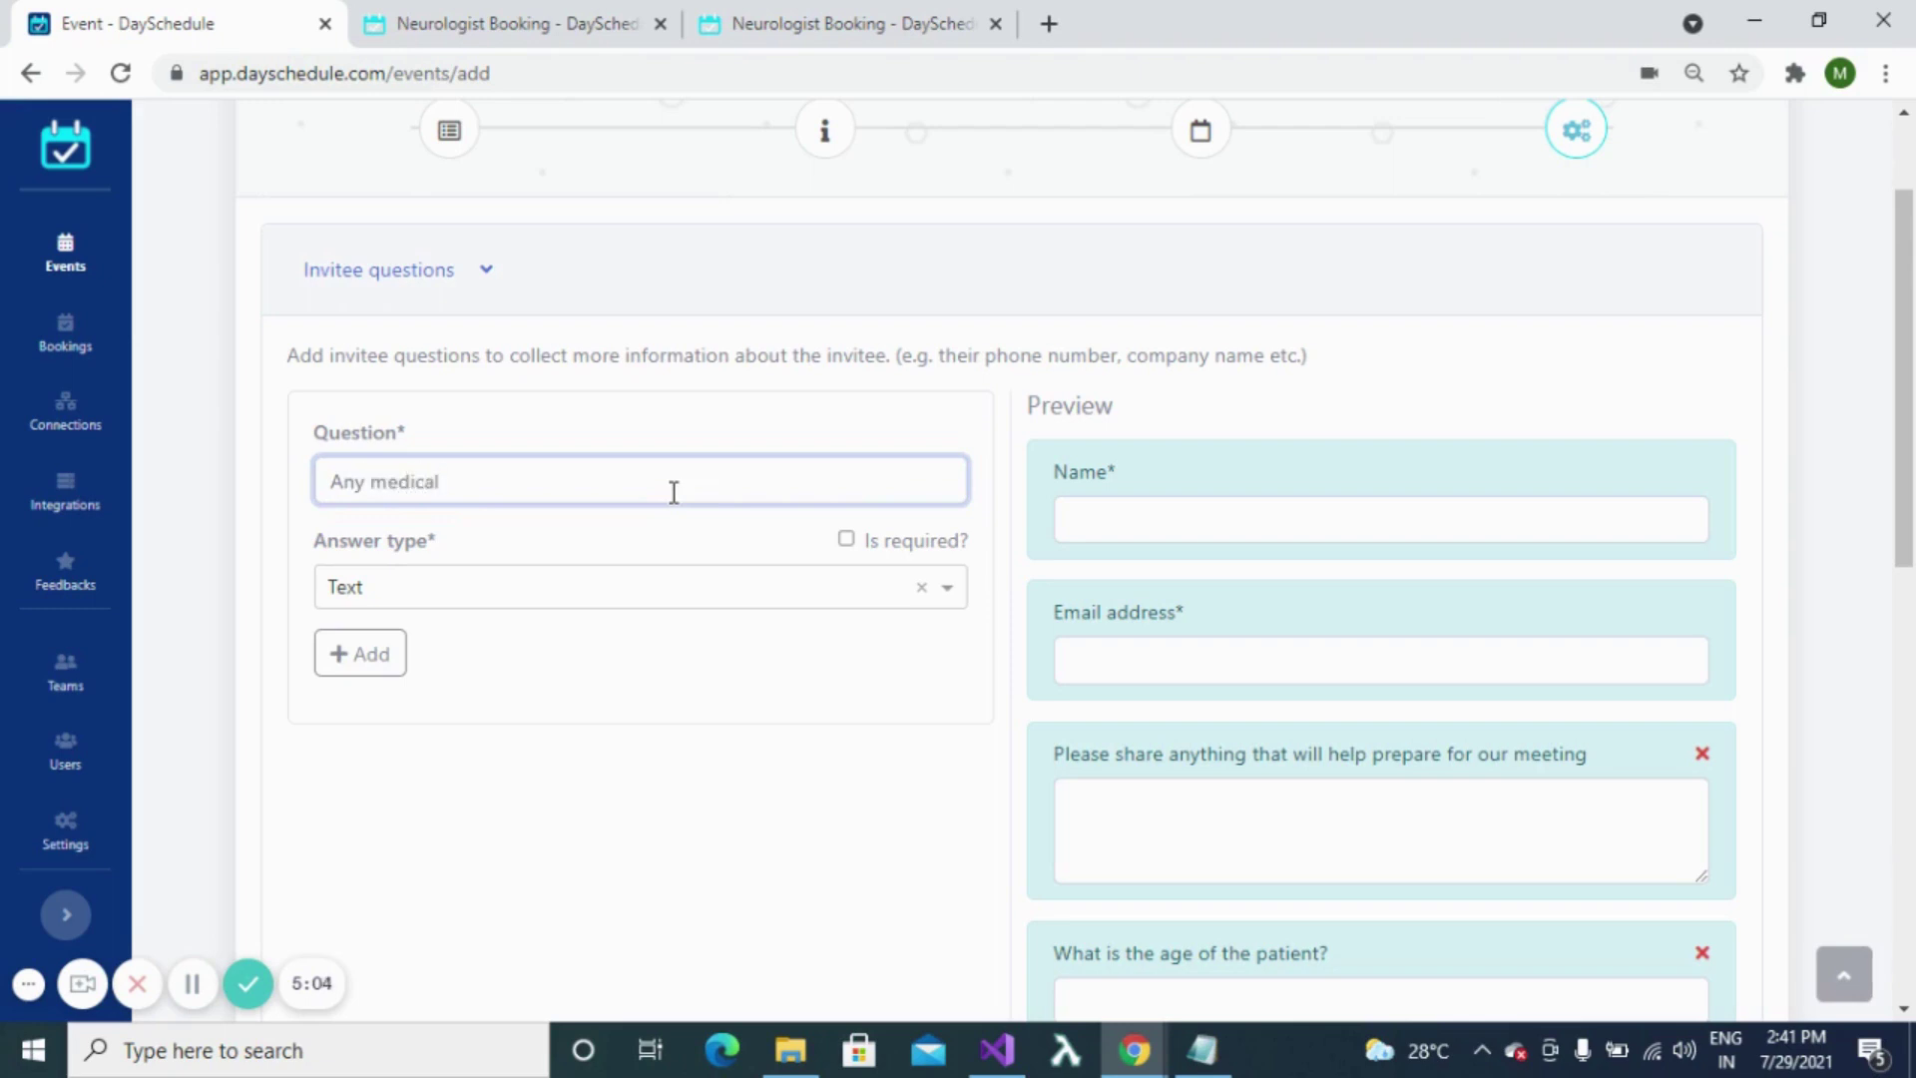
pyautogui.write('history of the patien')
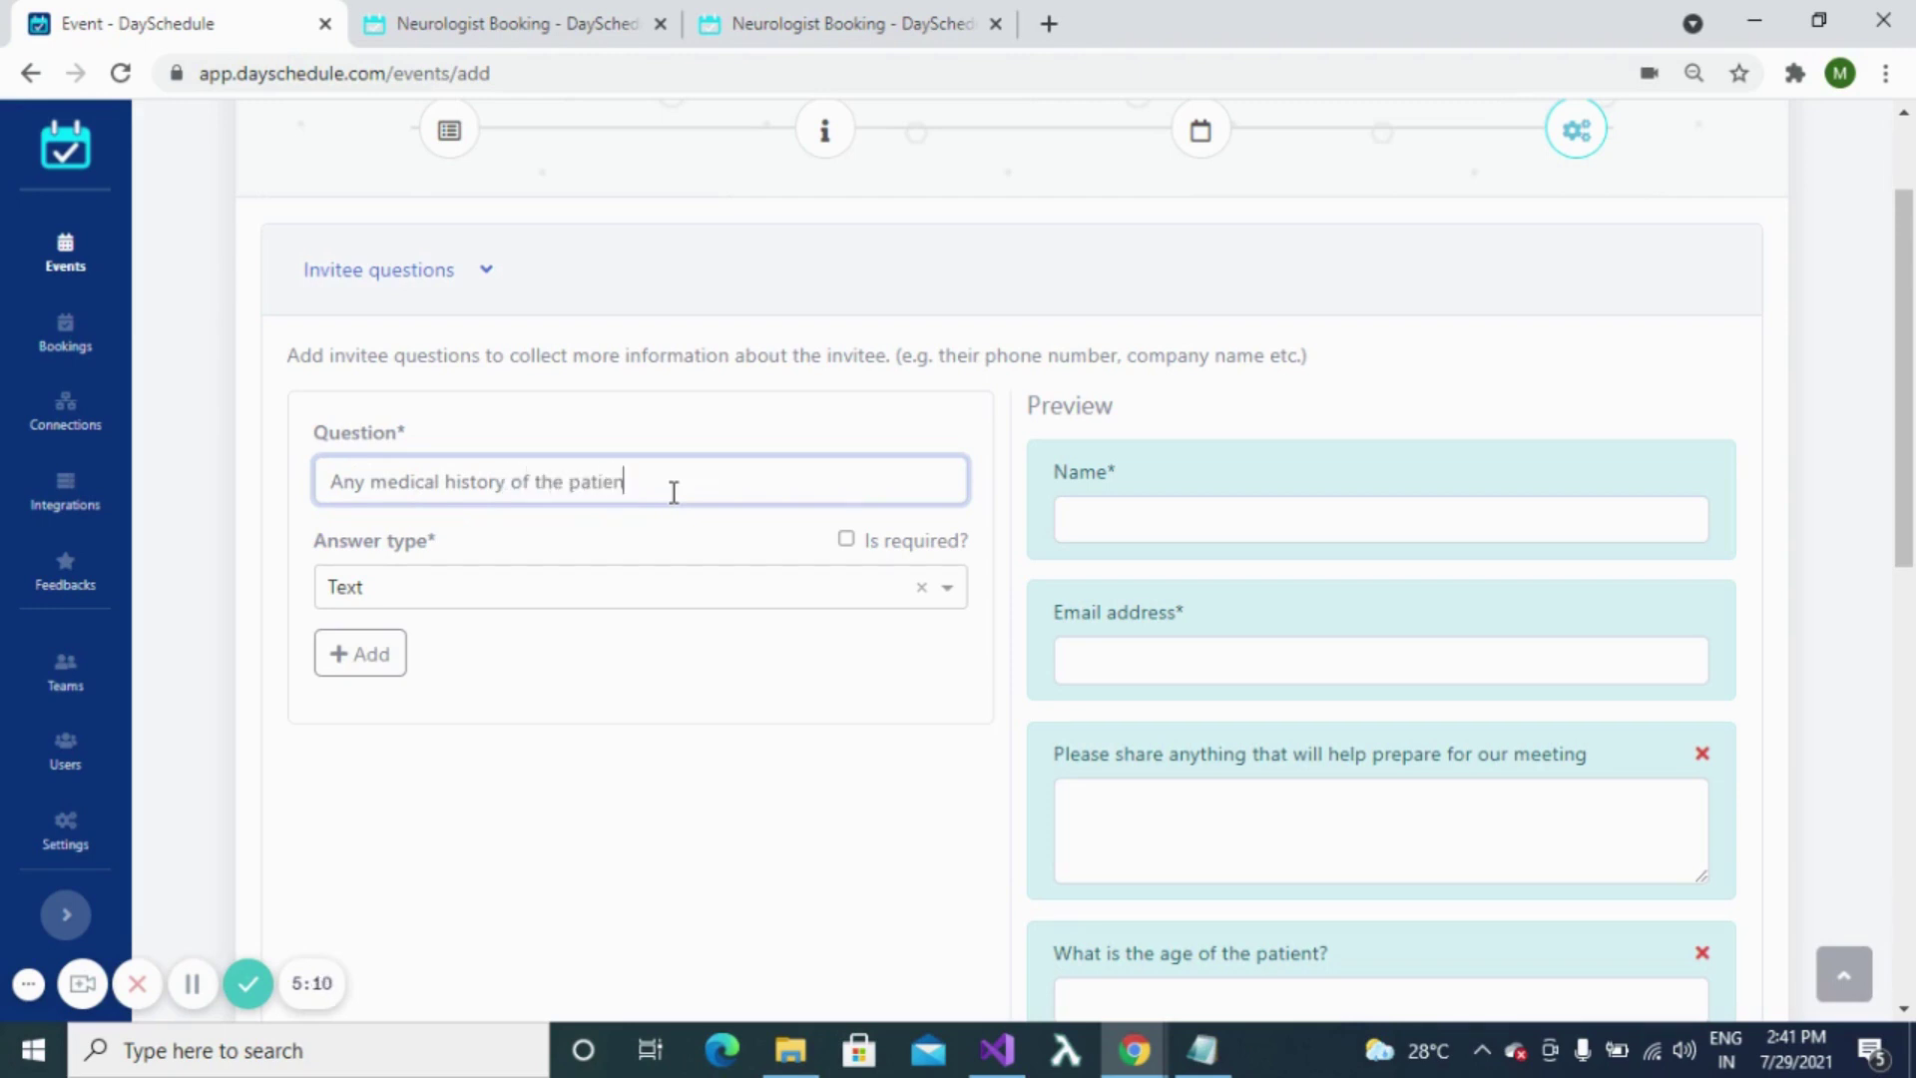
pyautogui.write('t?')
pyautogui.click(354, 678)
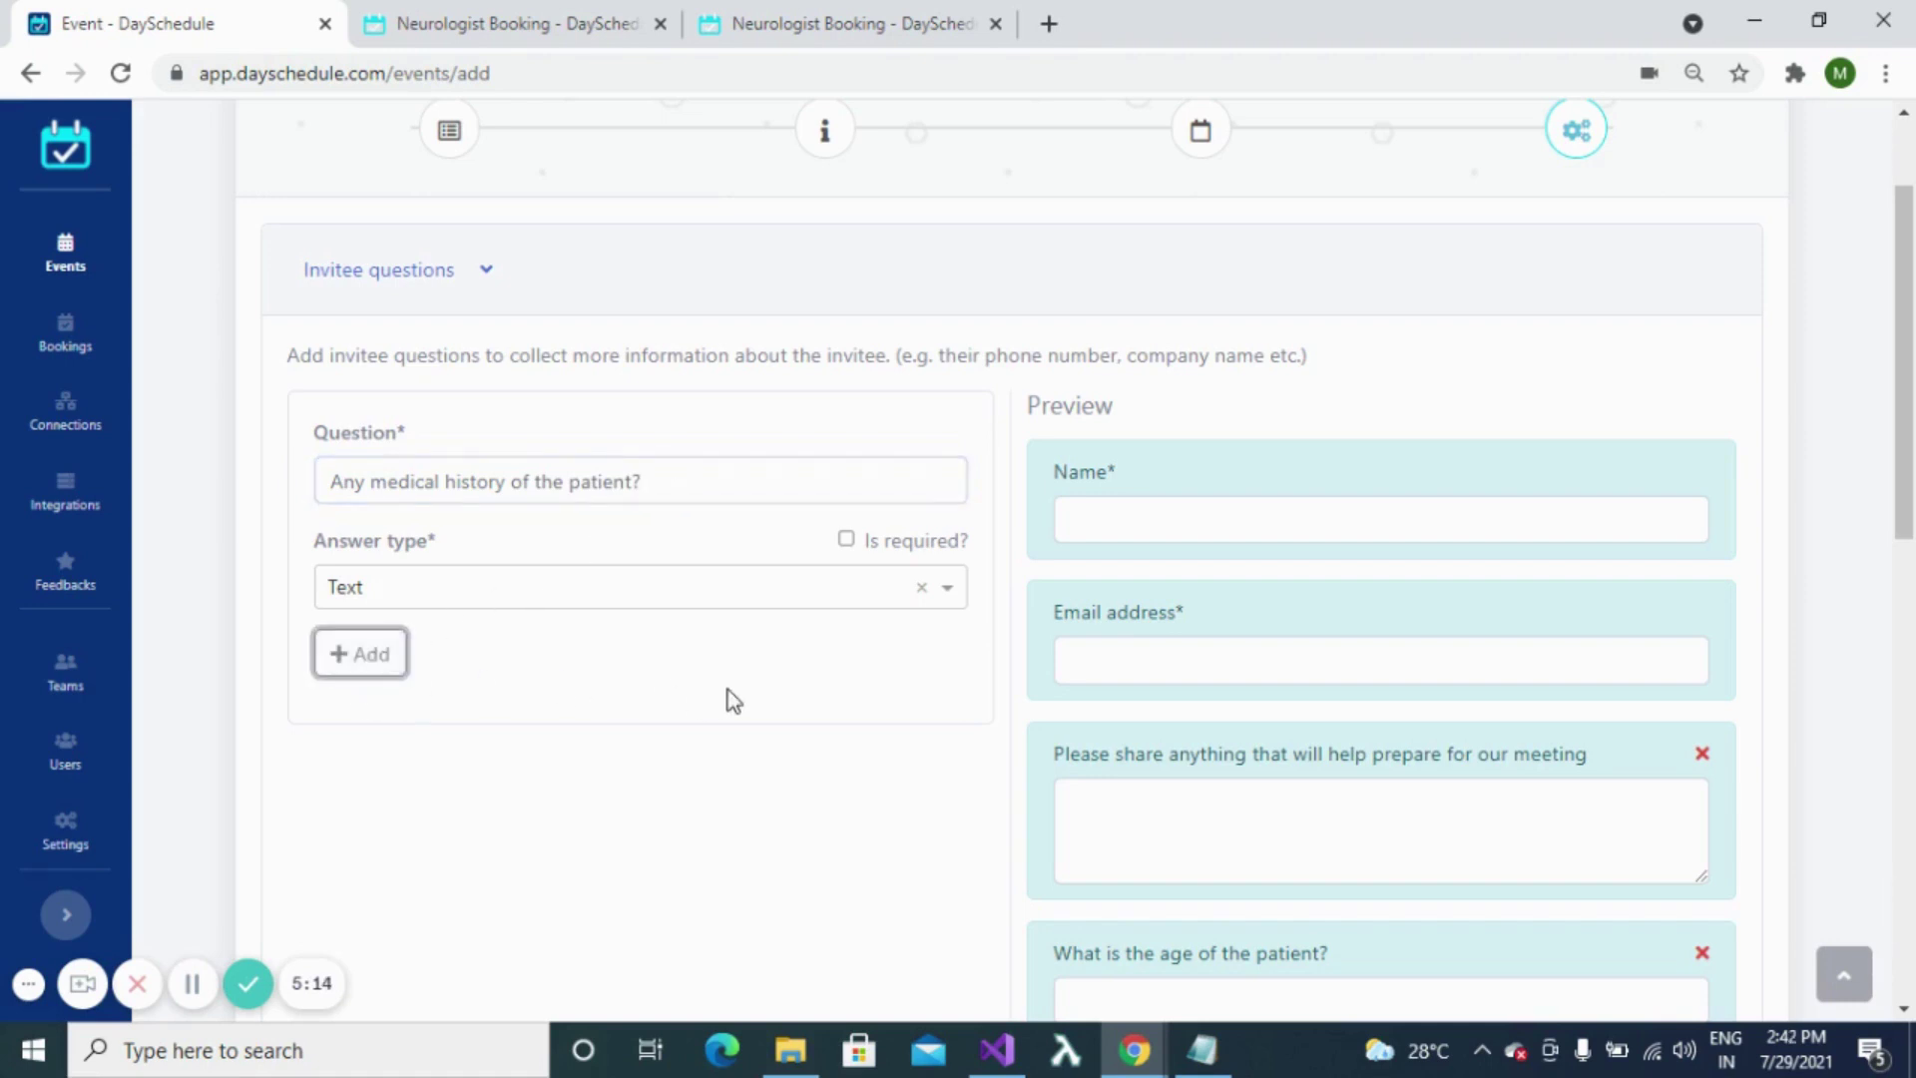
pyautogui.scroll(-3, 727, 697)
pyautogui.scroll(-1, 728, 698)
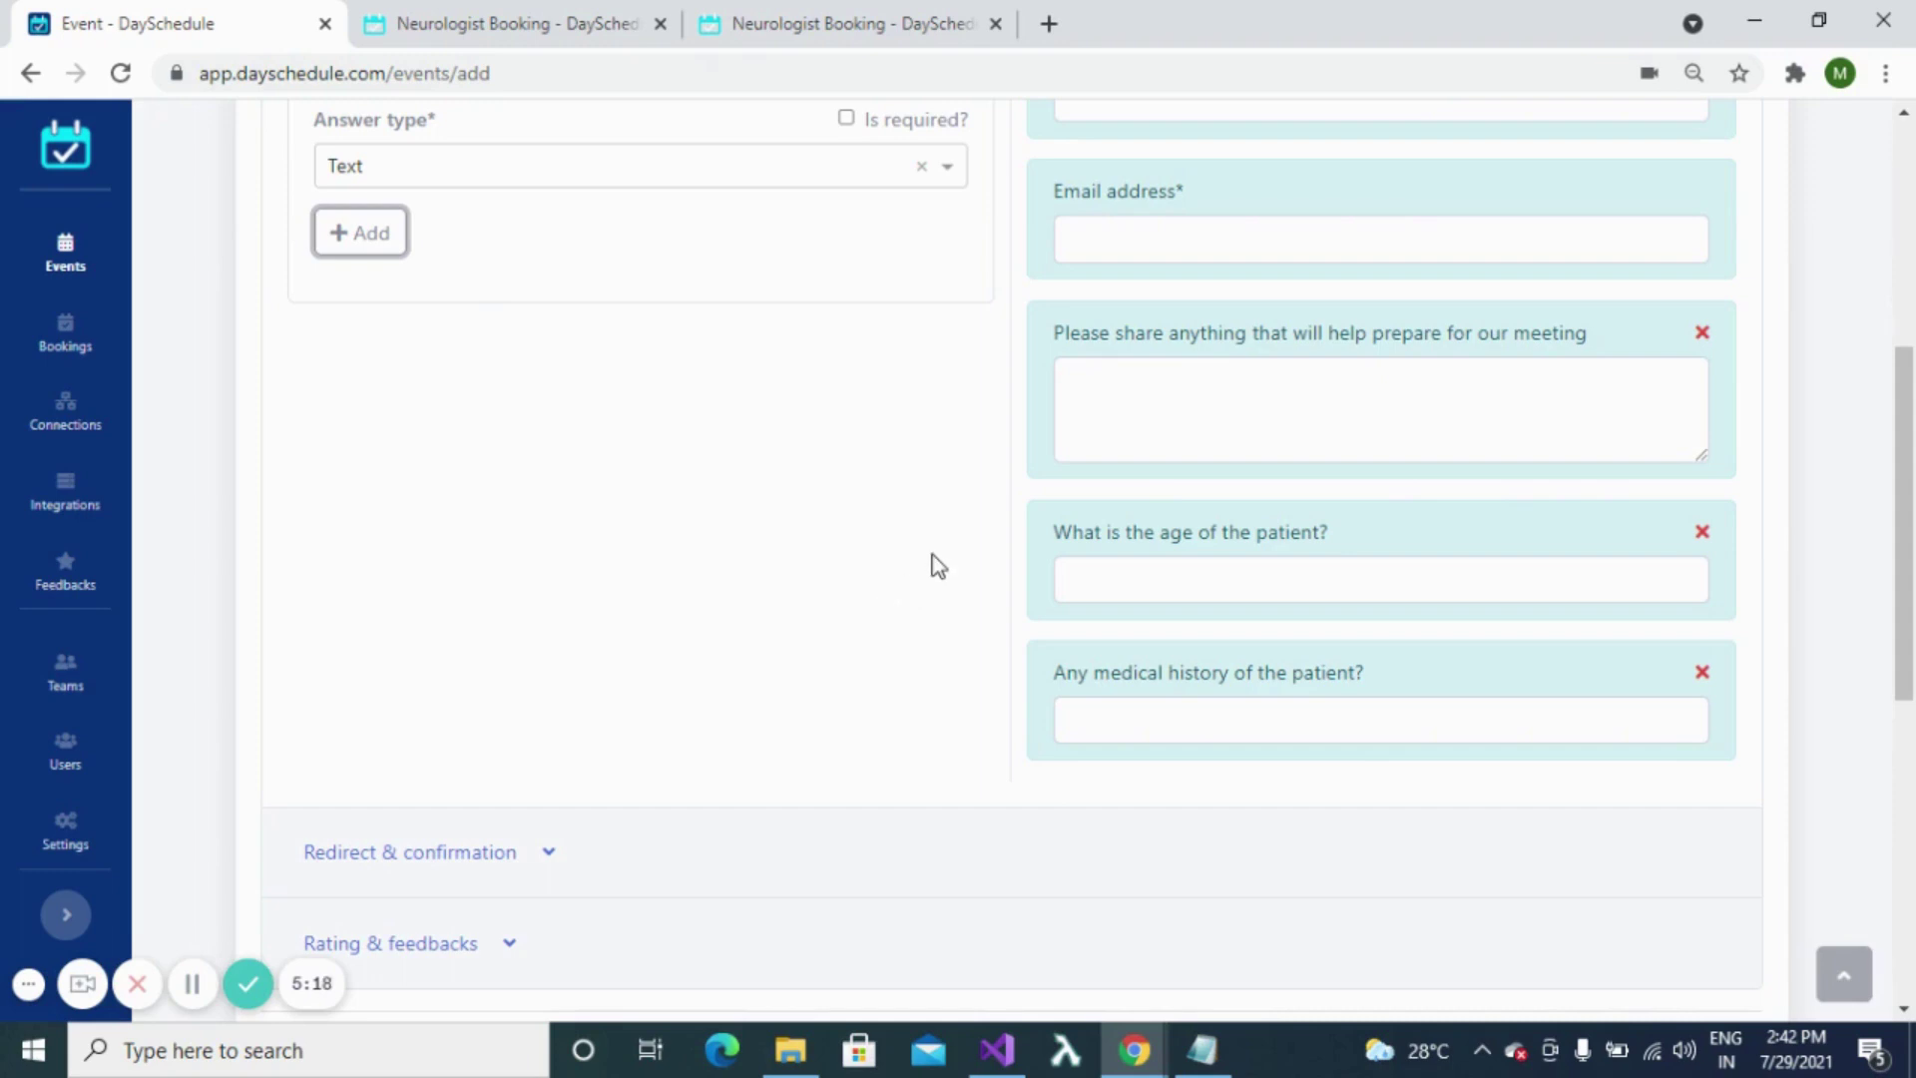
pyautogui.scroll(-3, 804, 641)
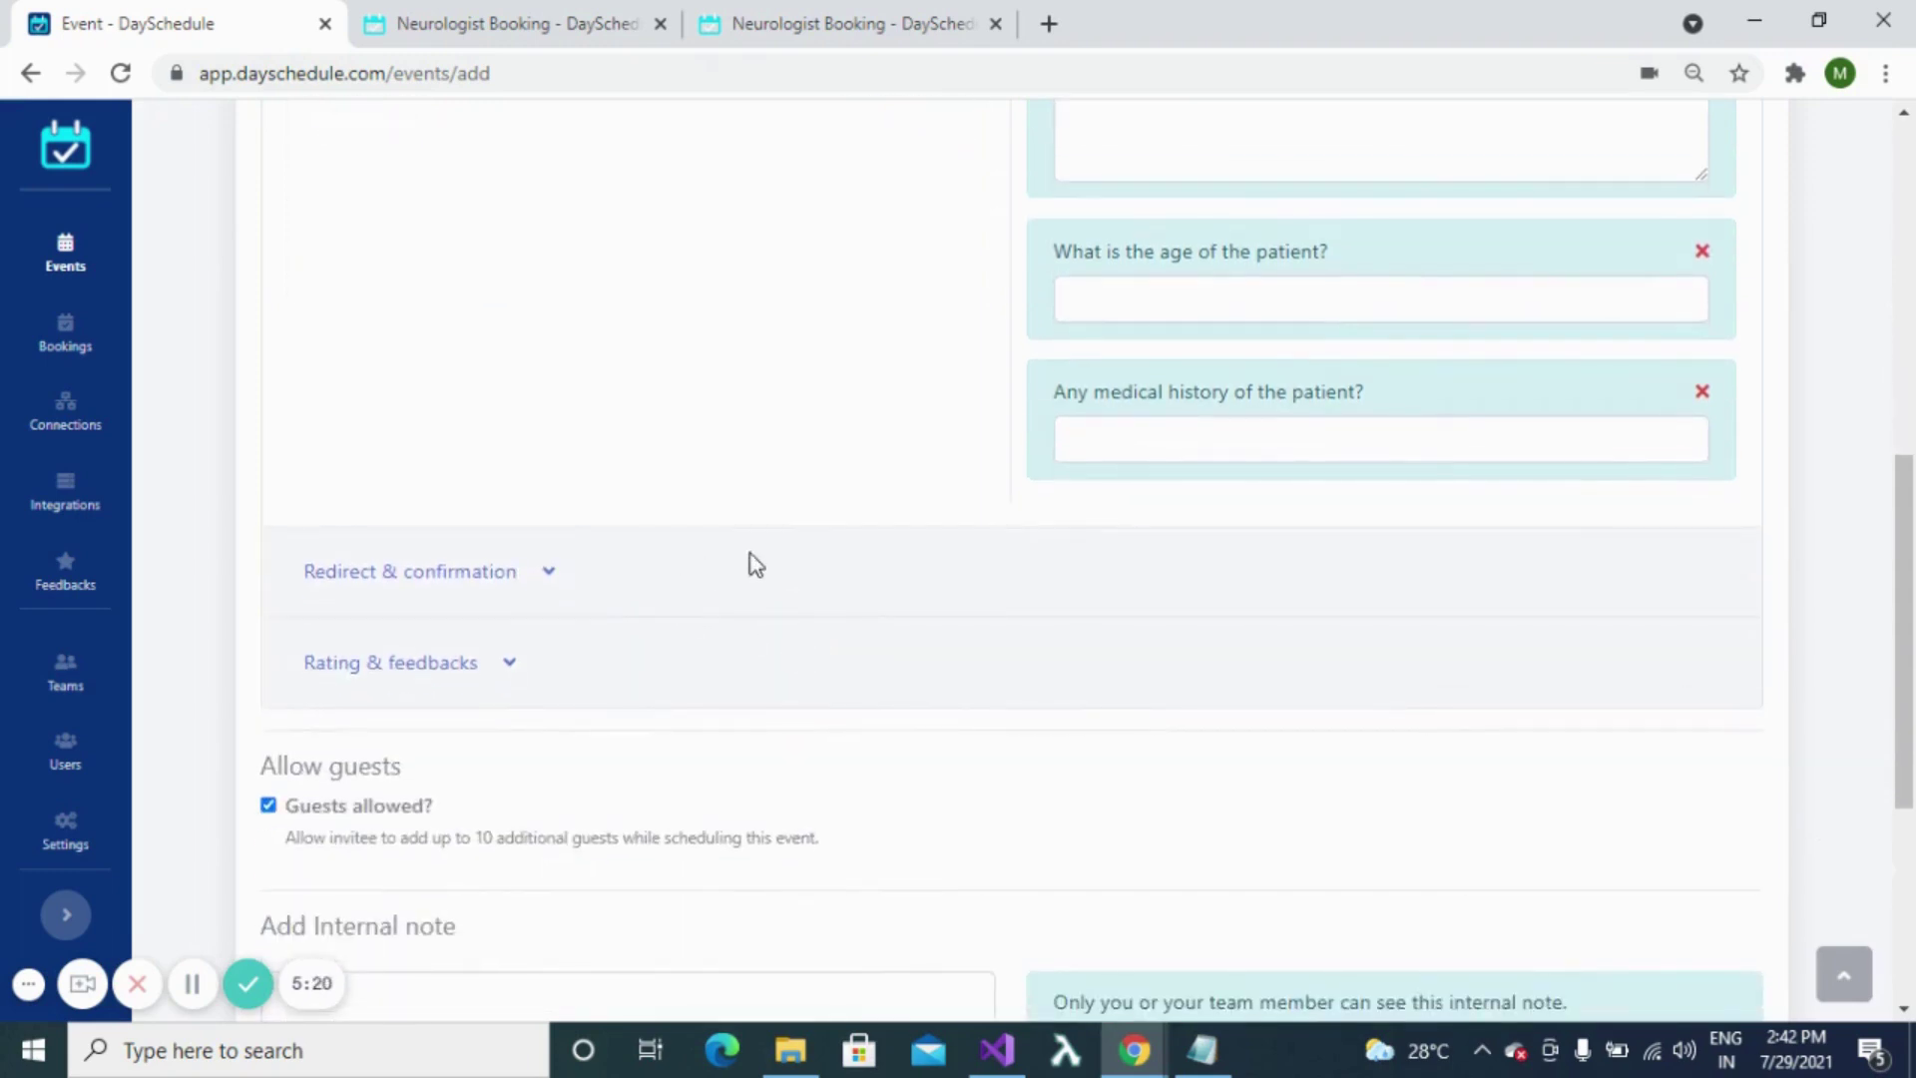
# - Expand the Redirect & confirmation section and review the options for what invitees see after a meeting is confirmed
pyautogui.scroll(-1, 747, 524)
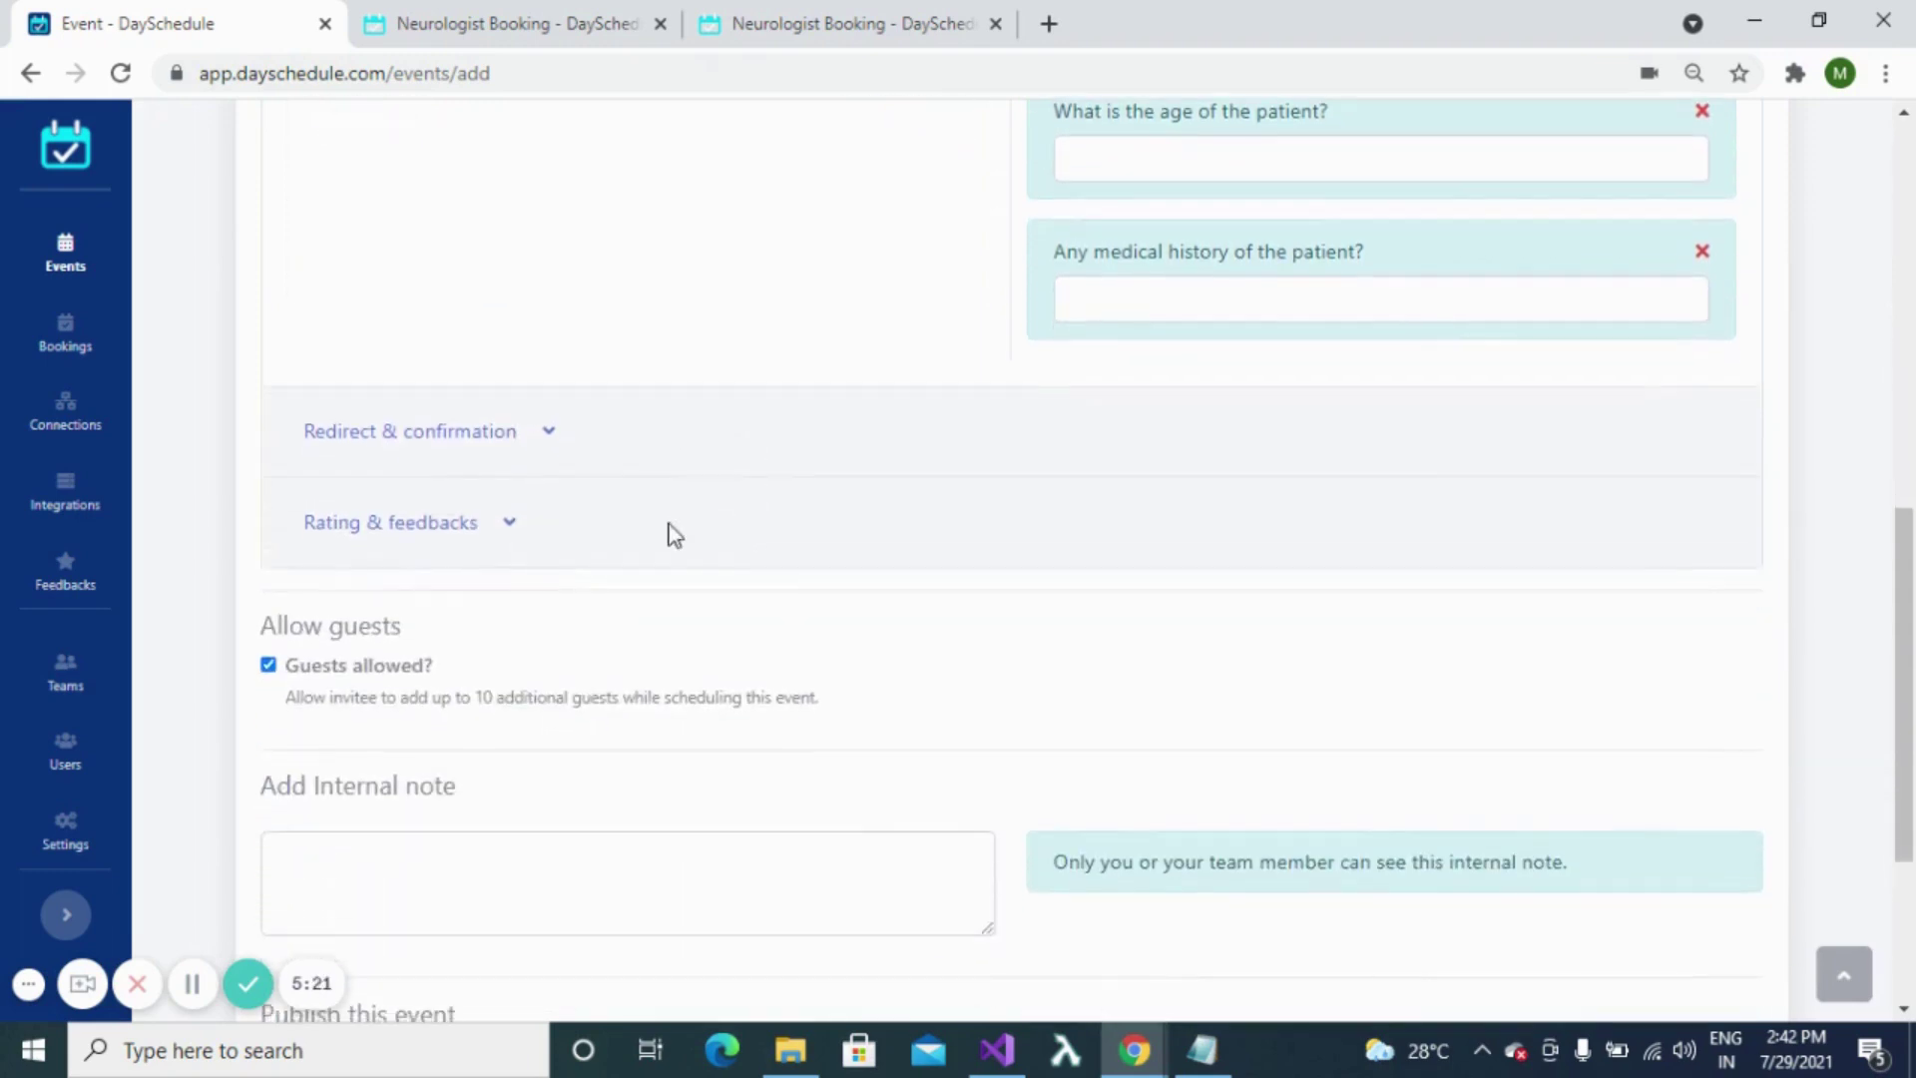
pyautogui.click(429, 439)
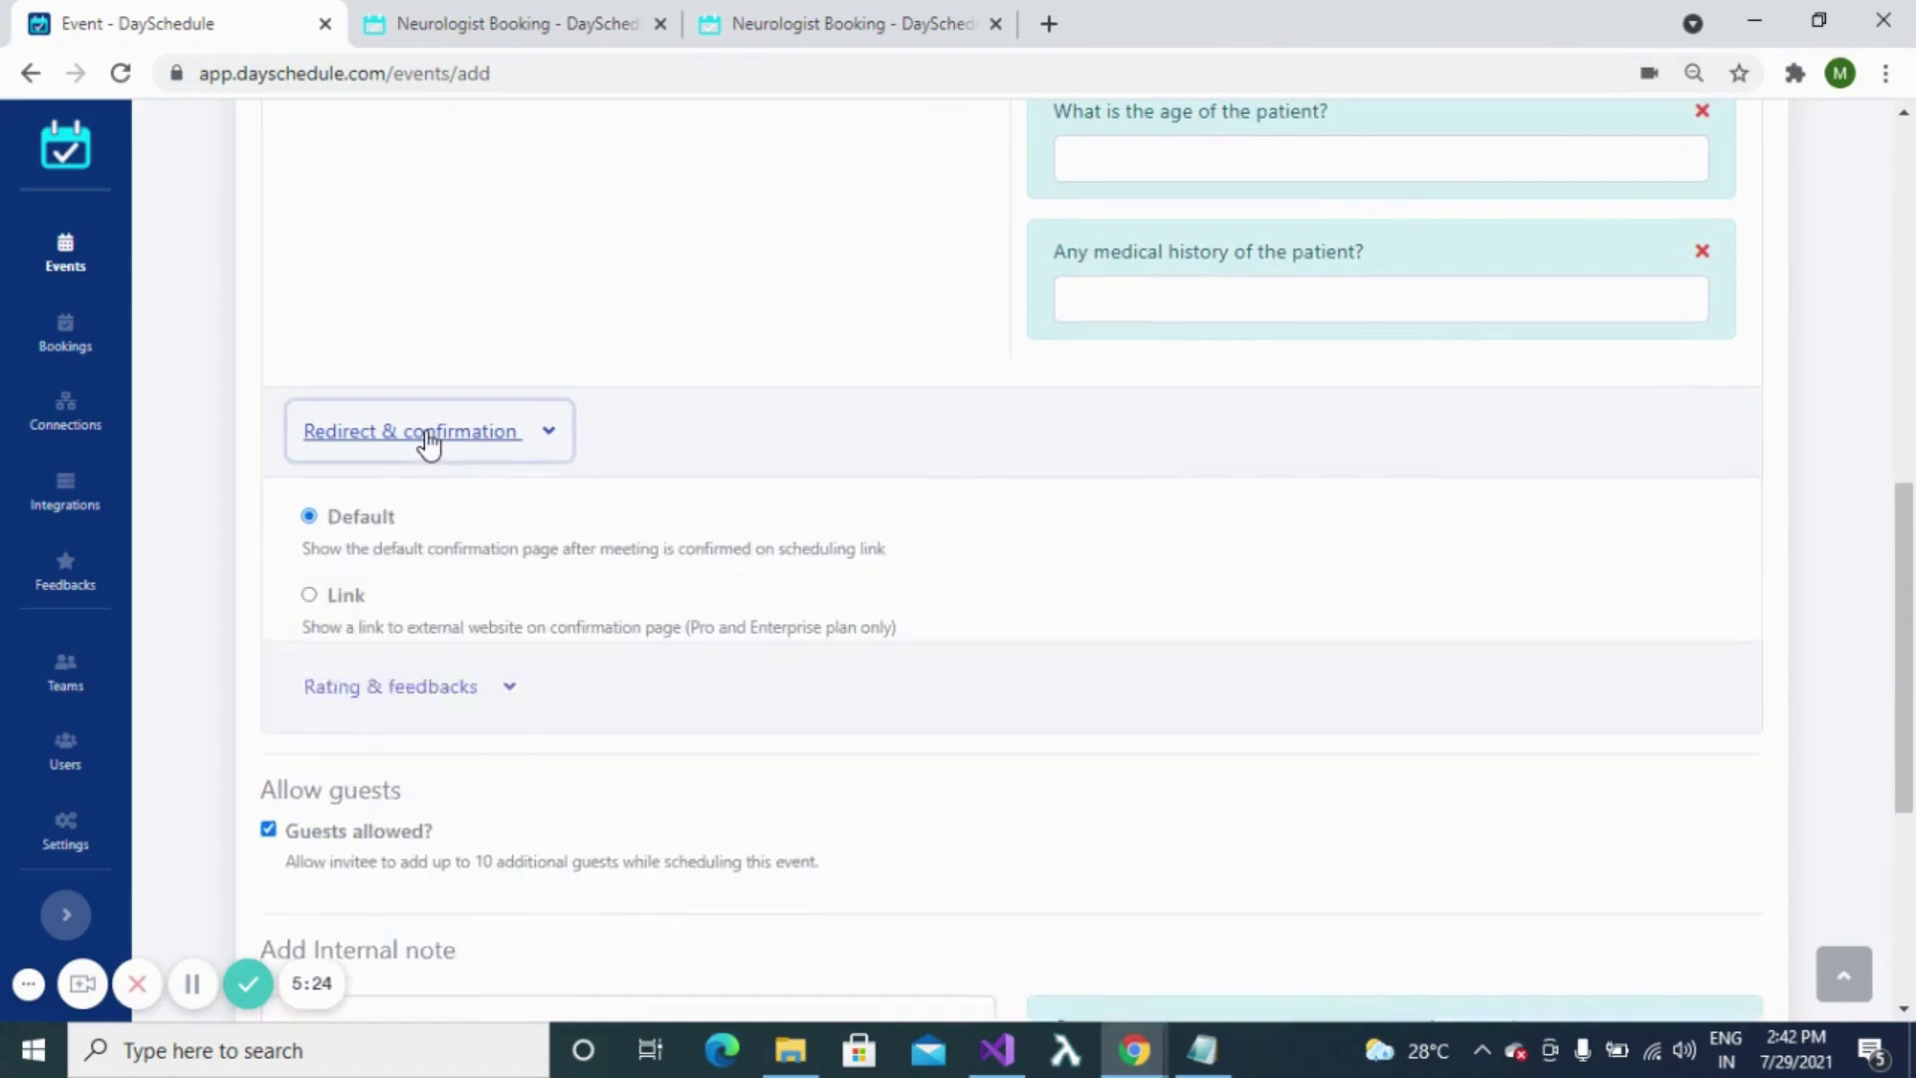
pyautogui.scroll(-1, 1006, 540)
pyautogui.scroll(-1, 1013, 529)
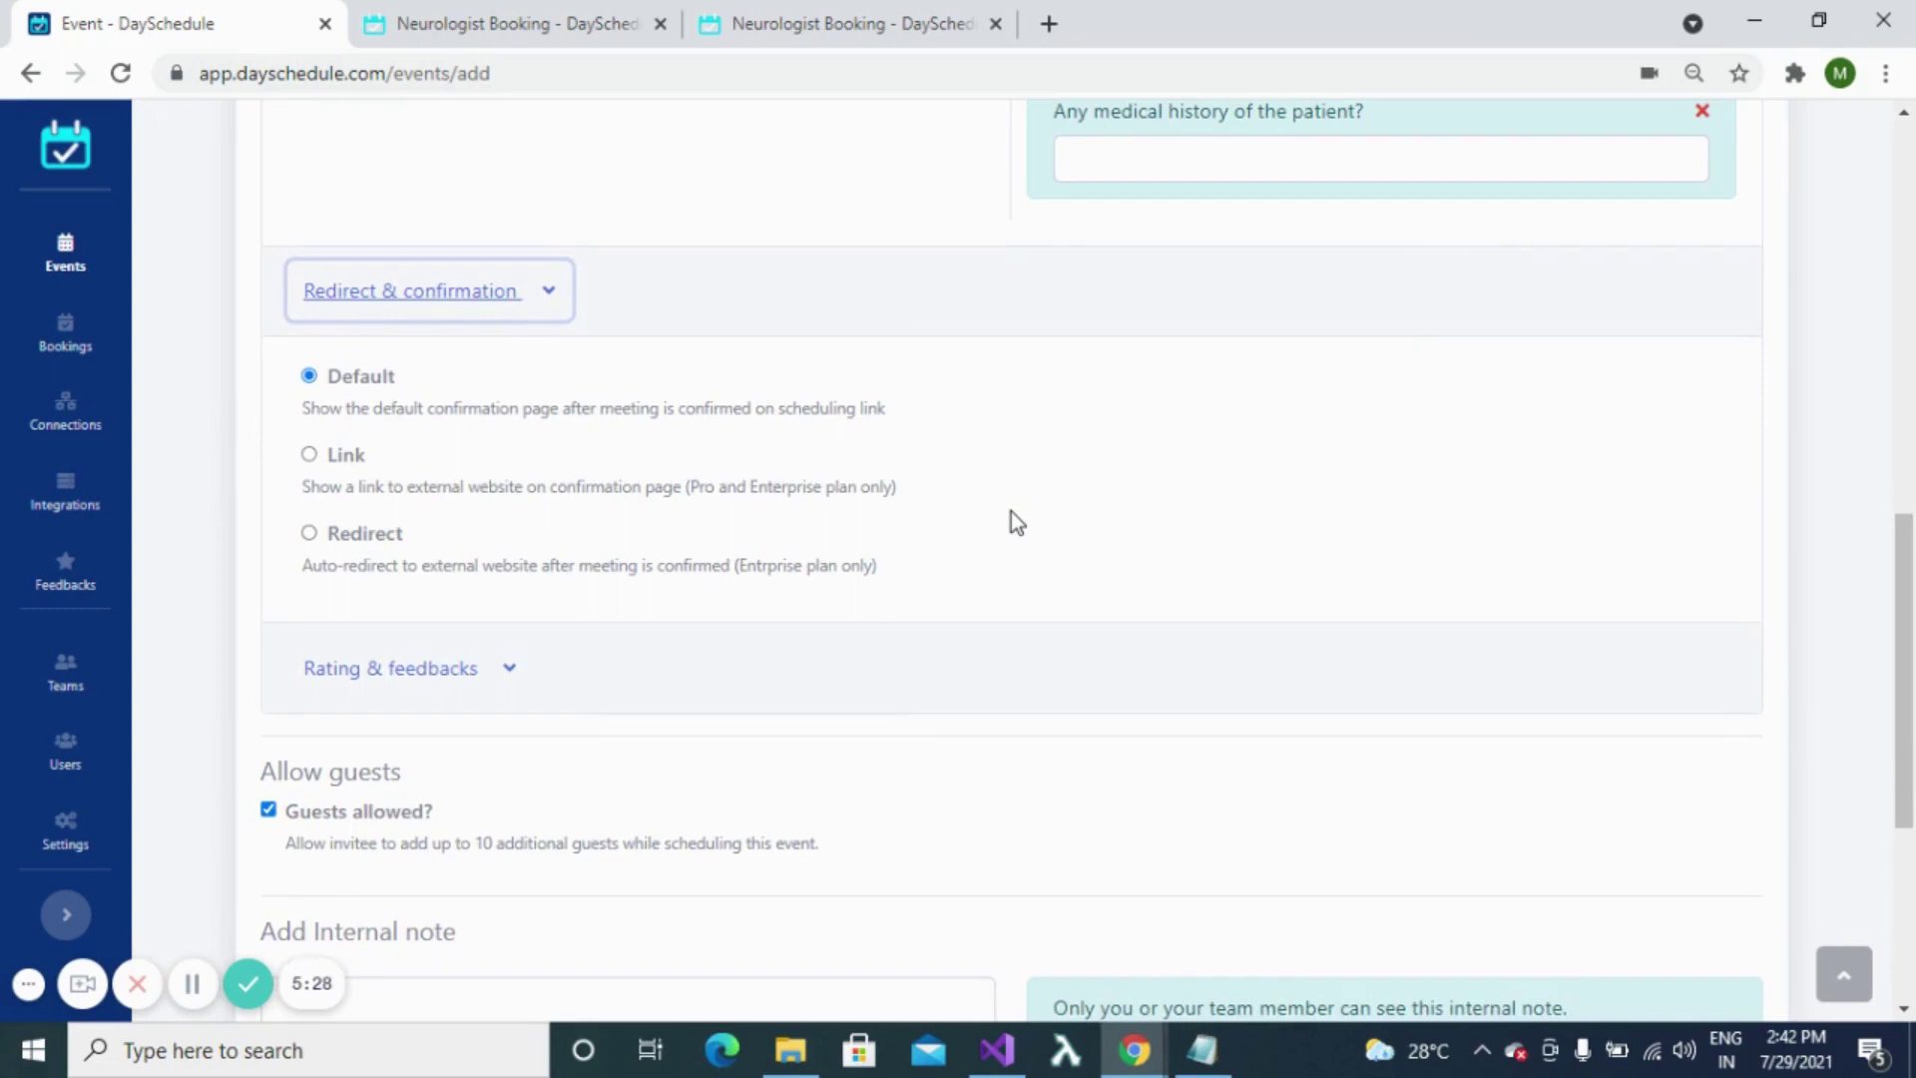
pyautogui.scroll(-2, 1011, 519)
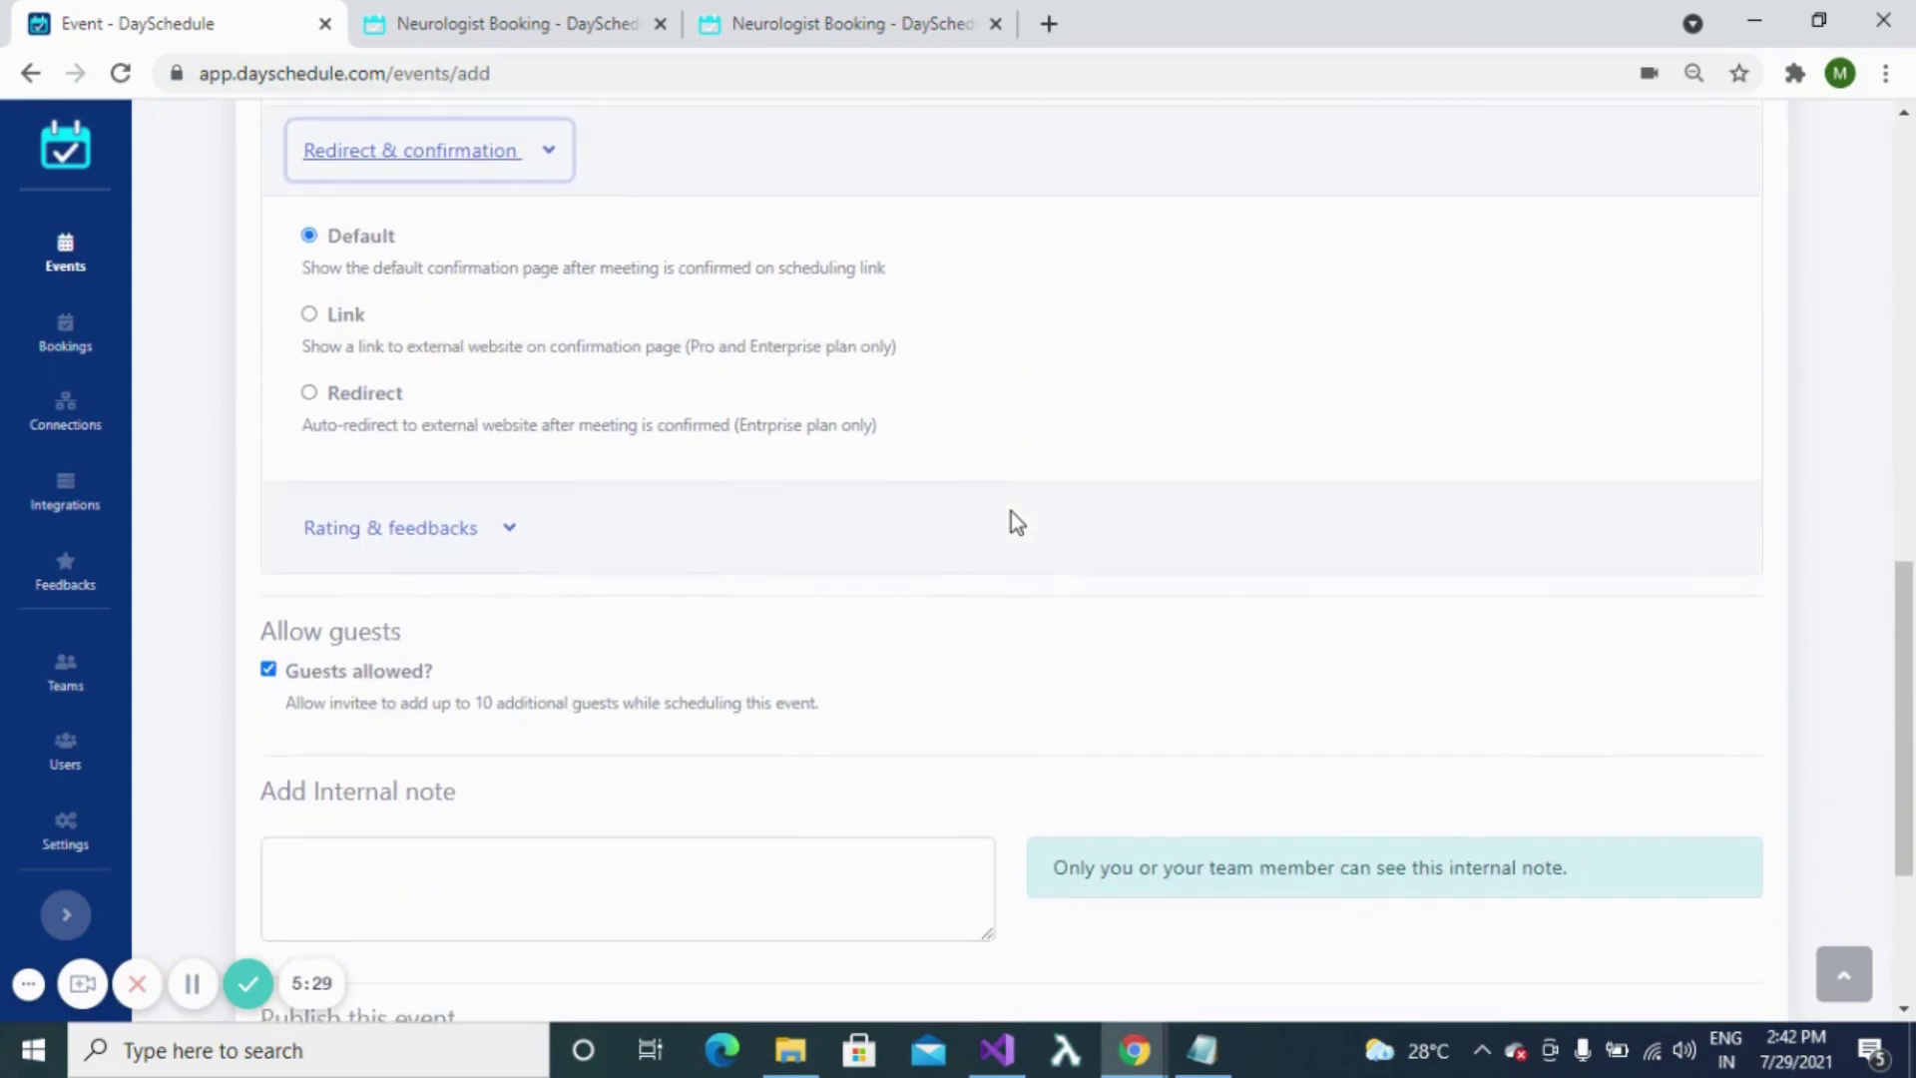
# - Expand the Rating & feedbacks section and review the automatic feedback email, guest and publishing settings
pyautogui.click(450, 537)
pyautogui.scroll(-2, 1016, 539)
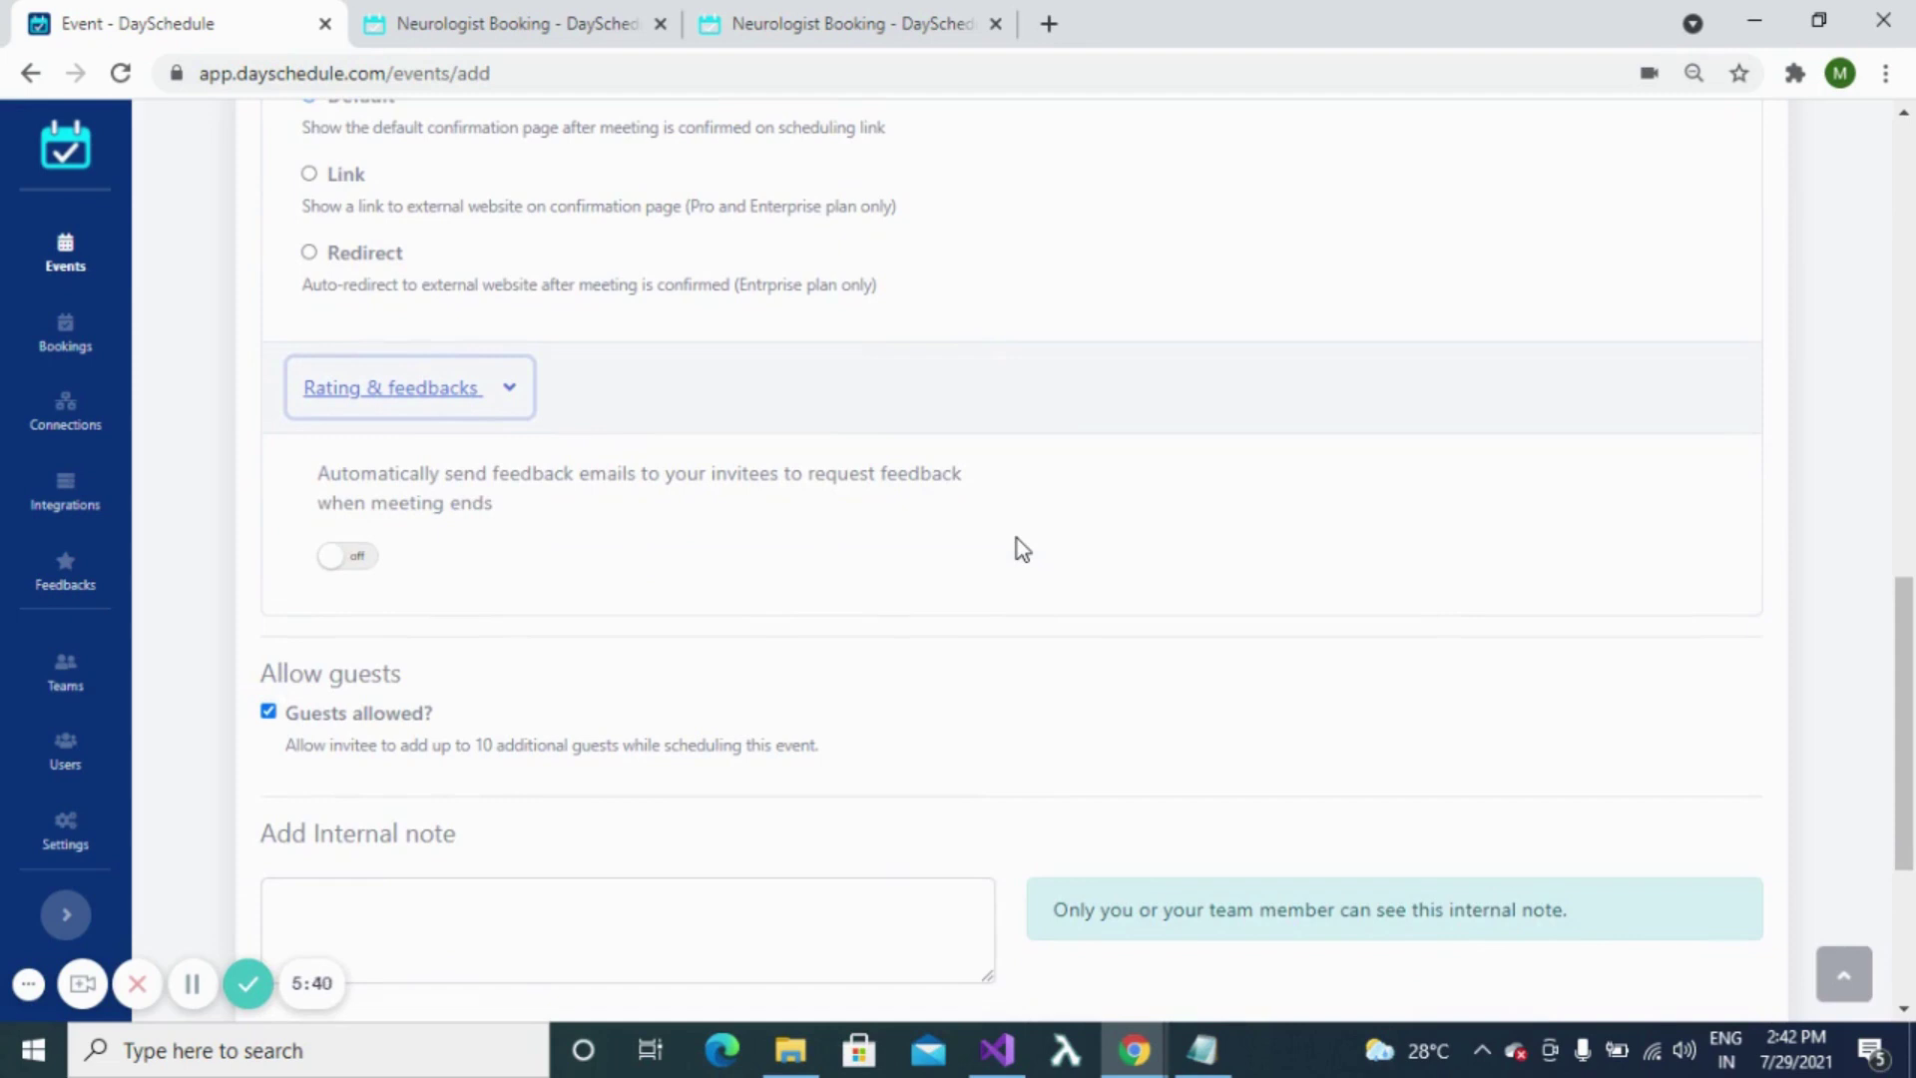
pyautogui.scroll(-2, 1015, 536)
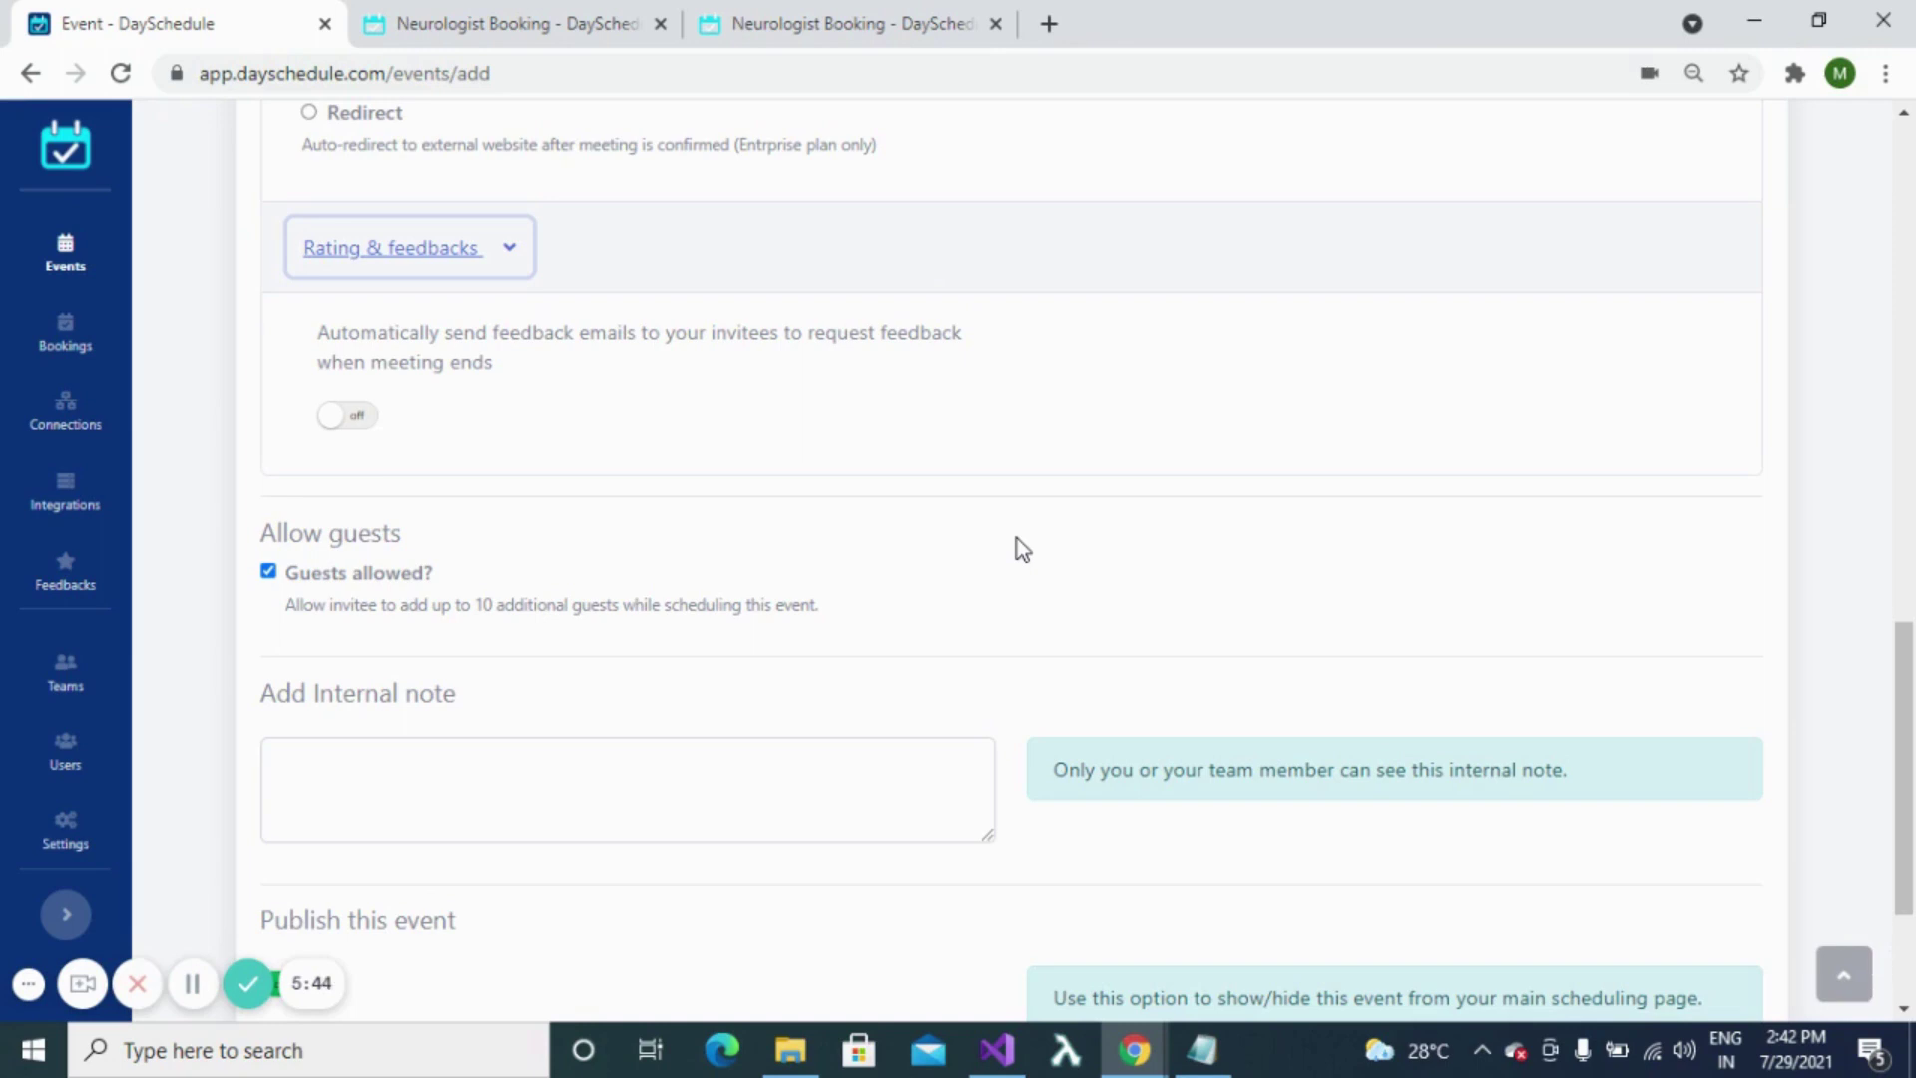
pyautogui.scroll(-2, 718, 543)
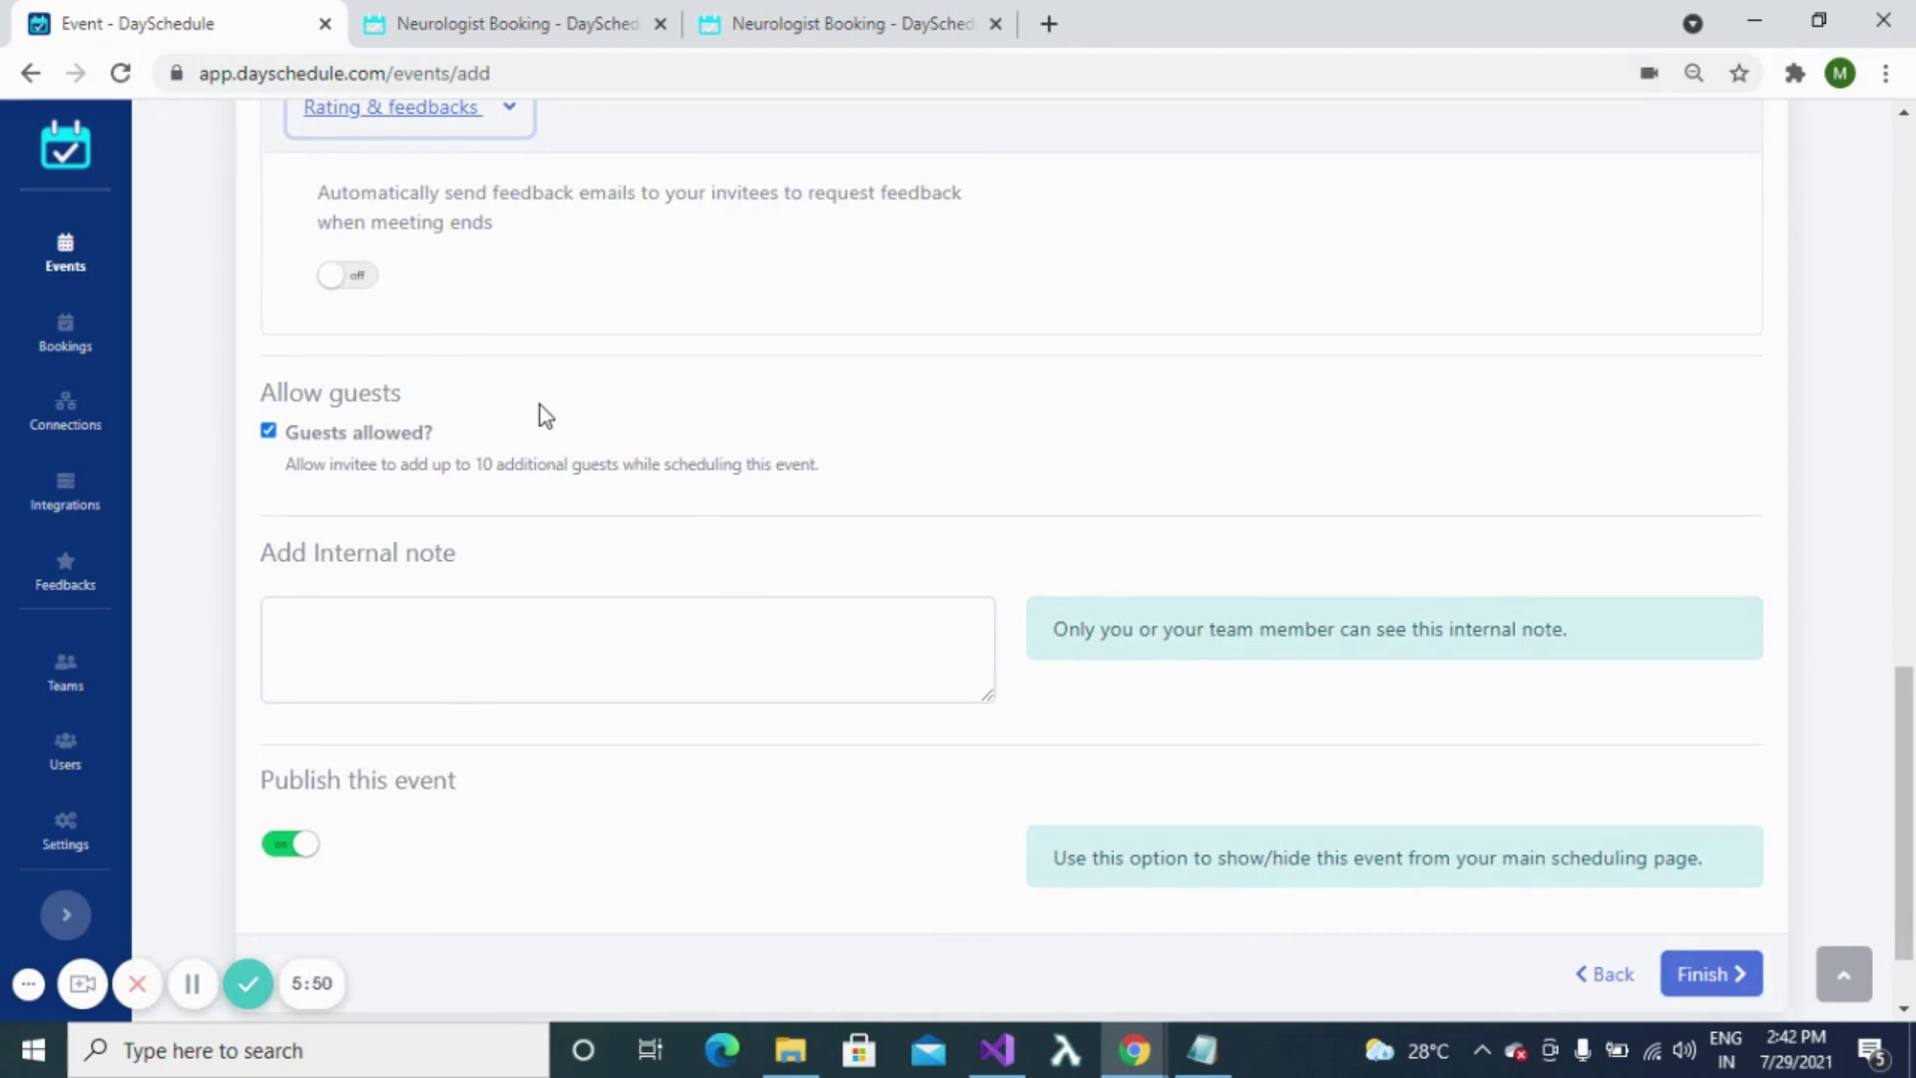
# - Add the internal note "A dentist appointment." and finish creating the event
pyautogui.scroll(-2, 643, 469)
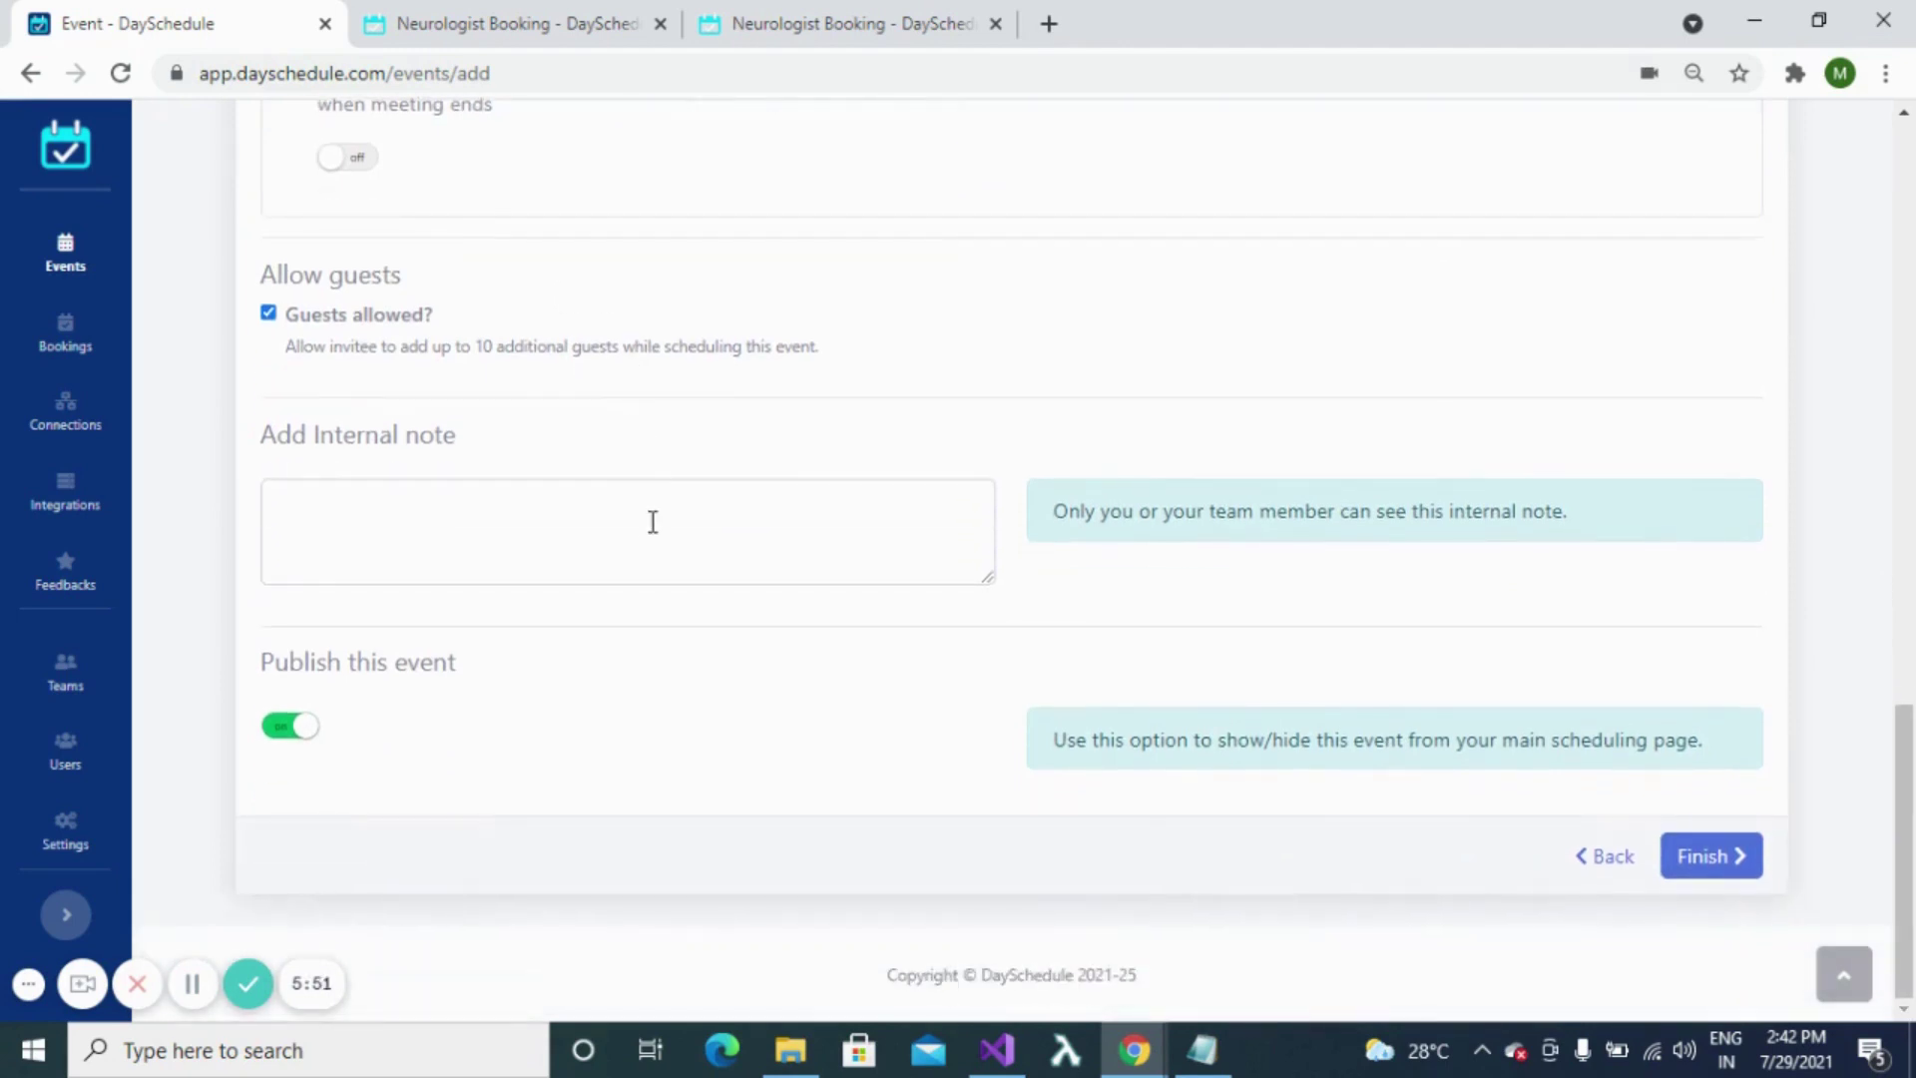
pyautogui.click(650, 515)
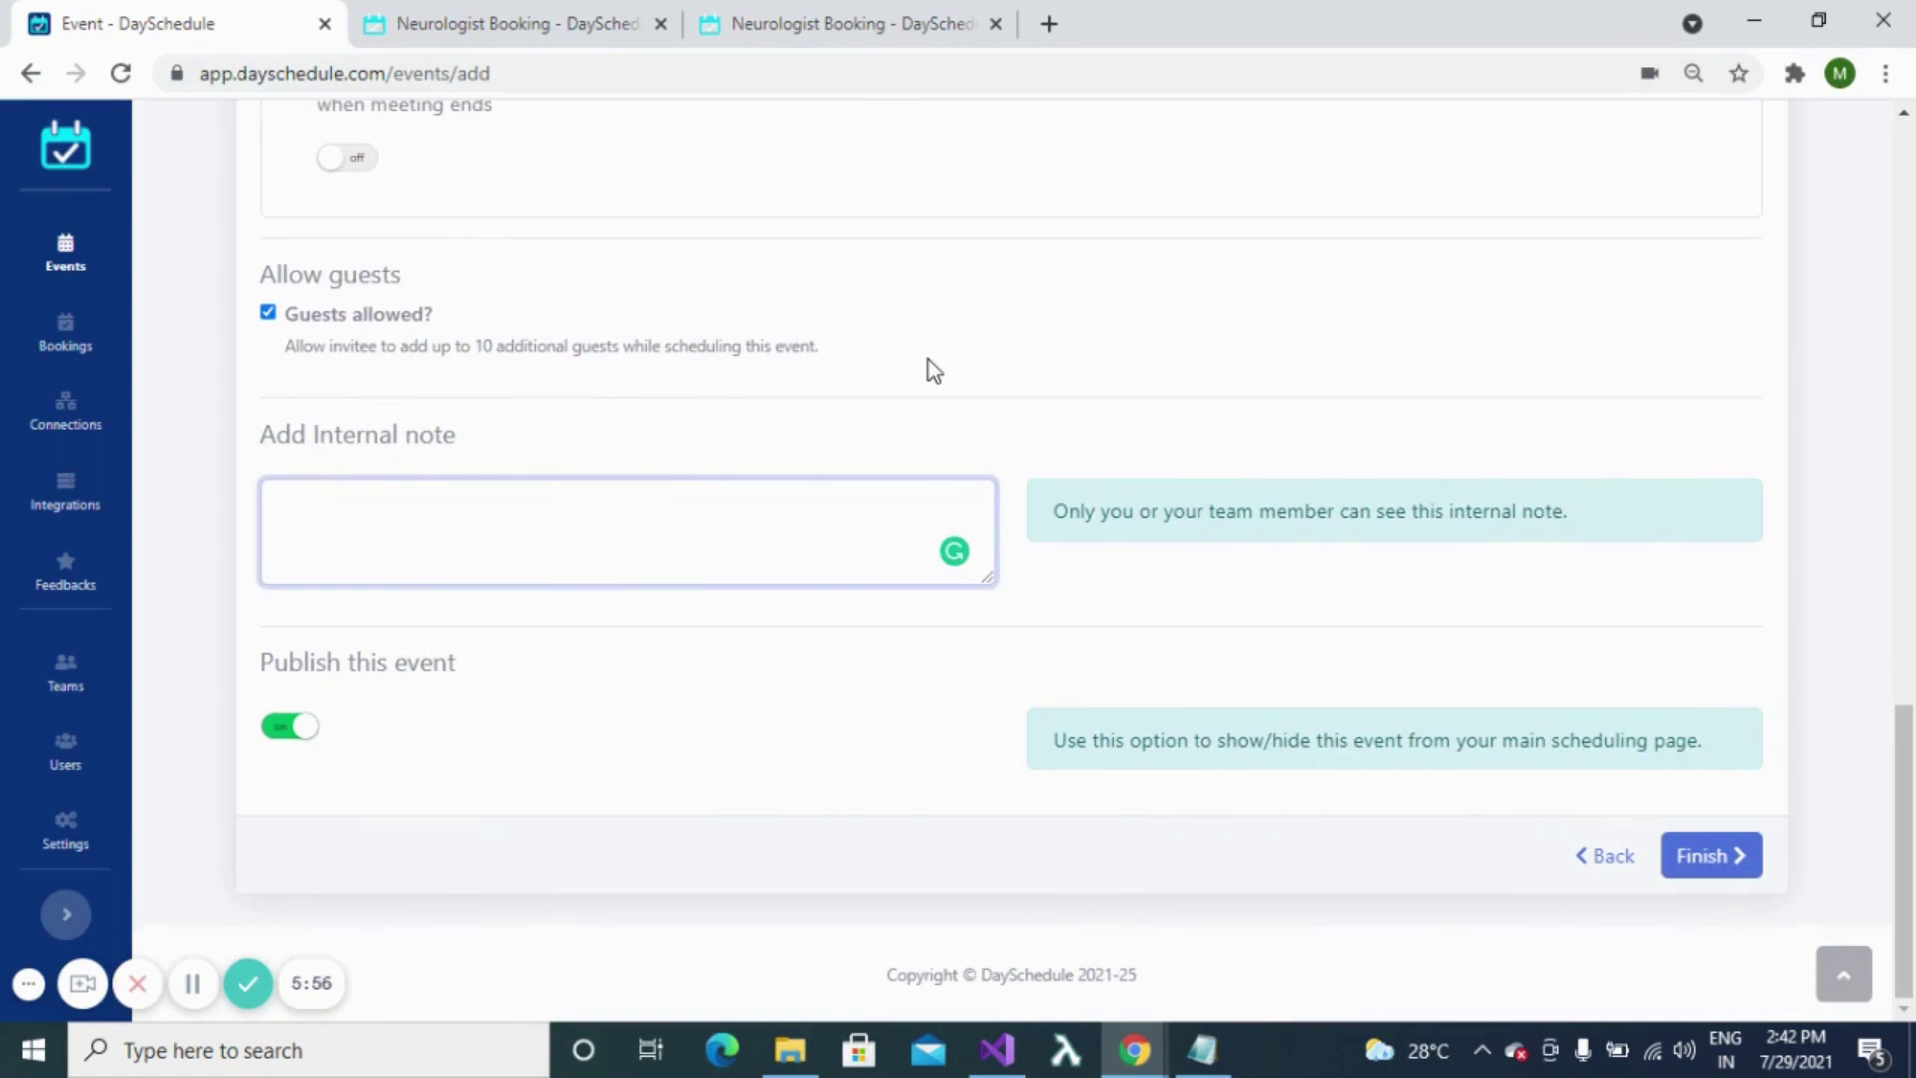
pyautogui.write('A dentist app')
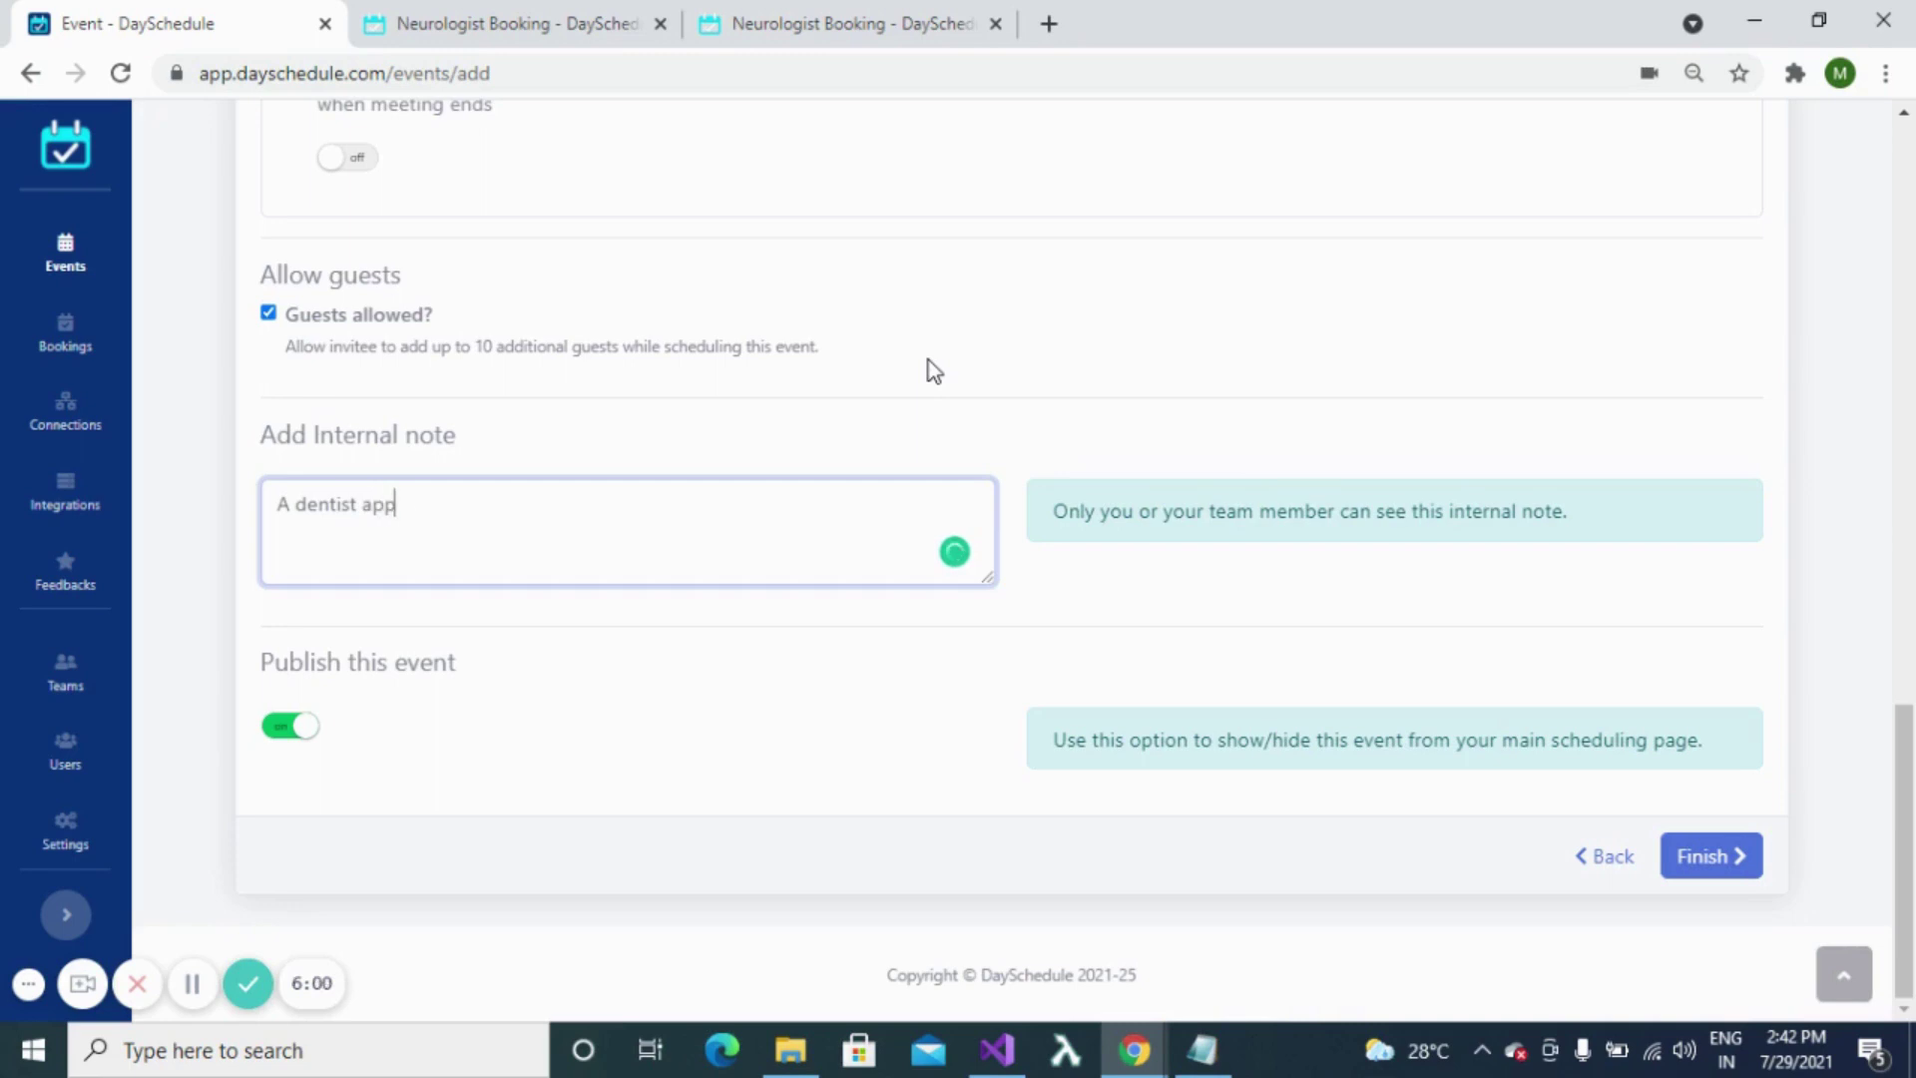
pyautogui.write('ointment')
pyautogui.click(1723, 868)
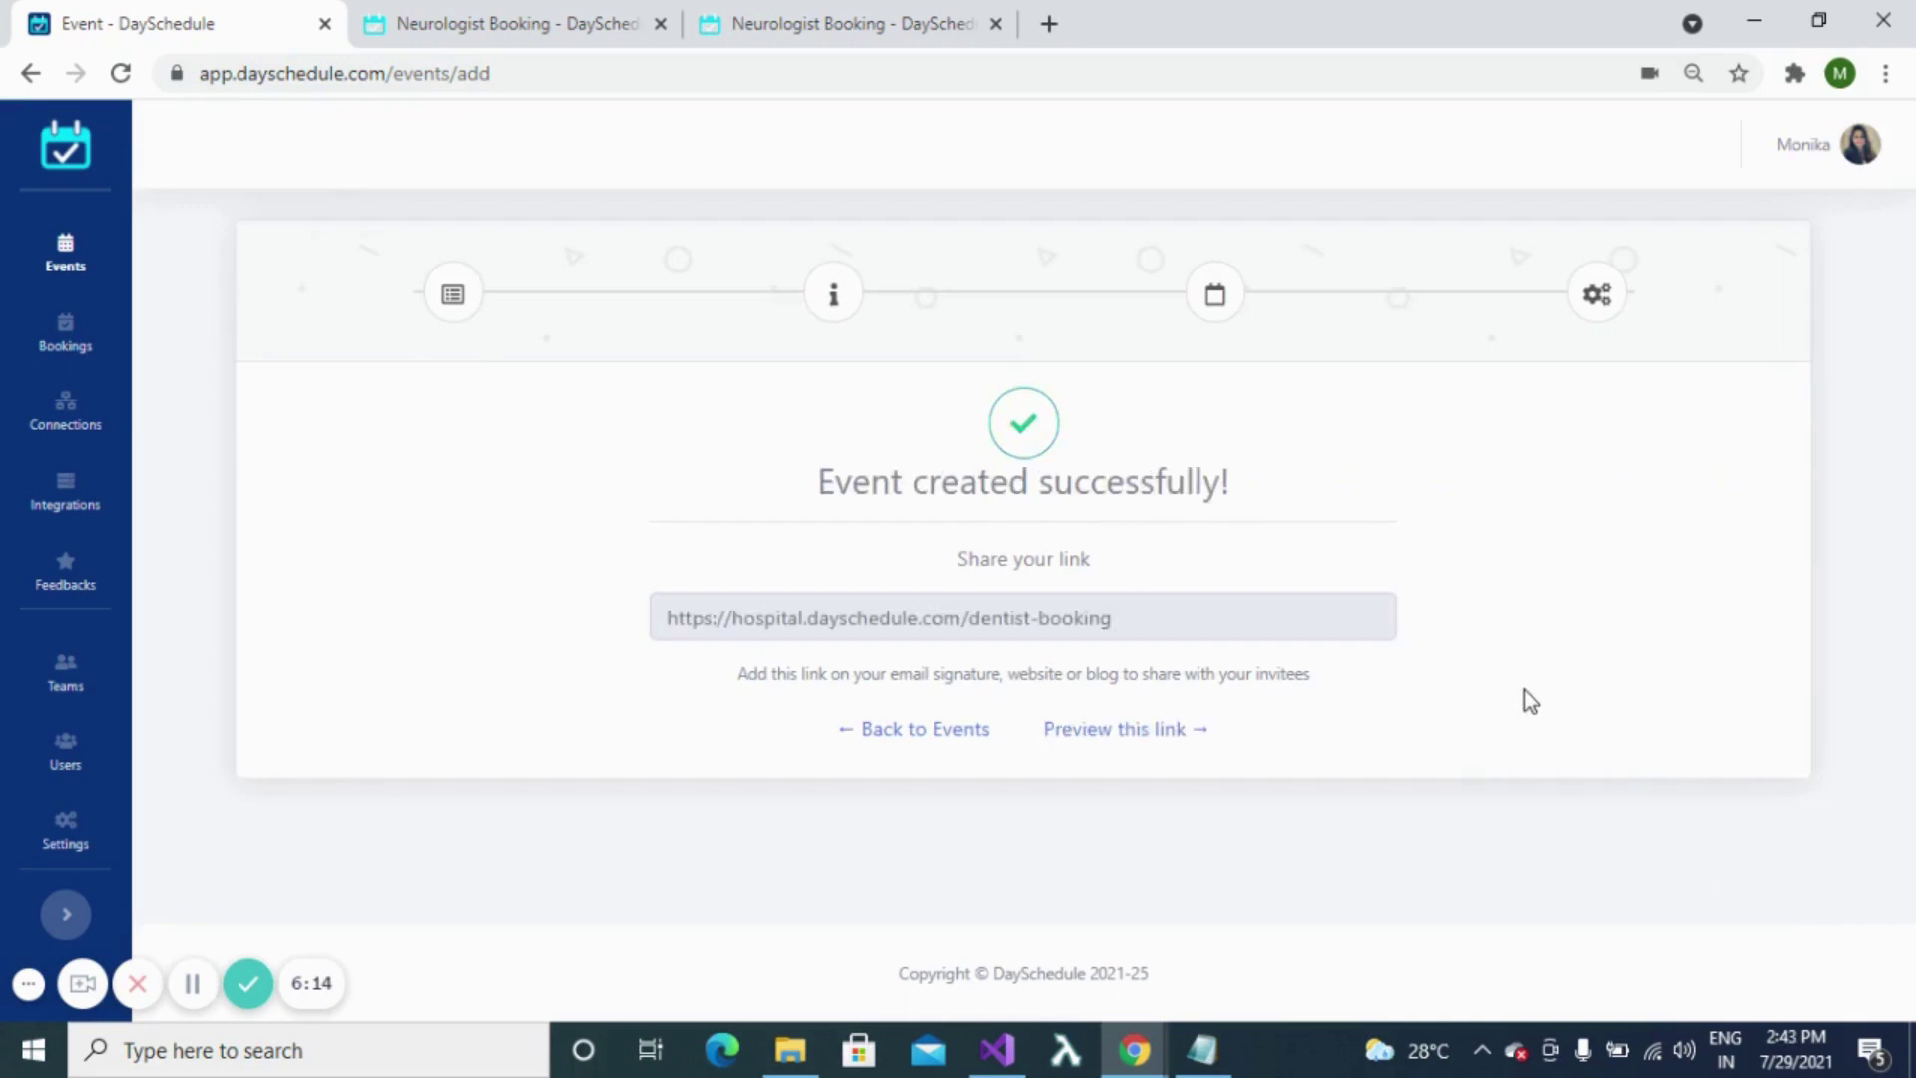
# - Return to the events list and open the Dentist Booking event's public scheduling page
pyautogui.click(936, 730)
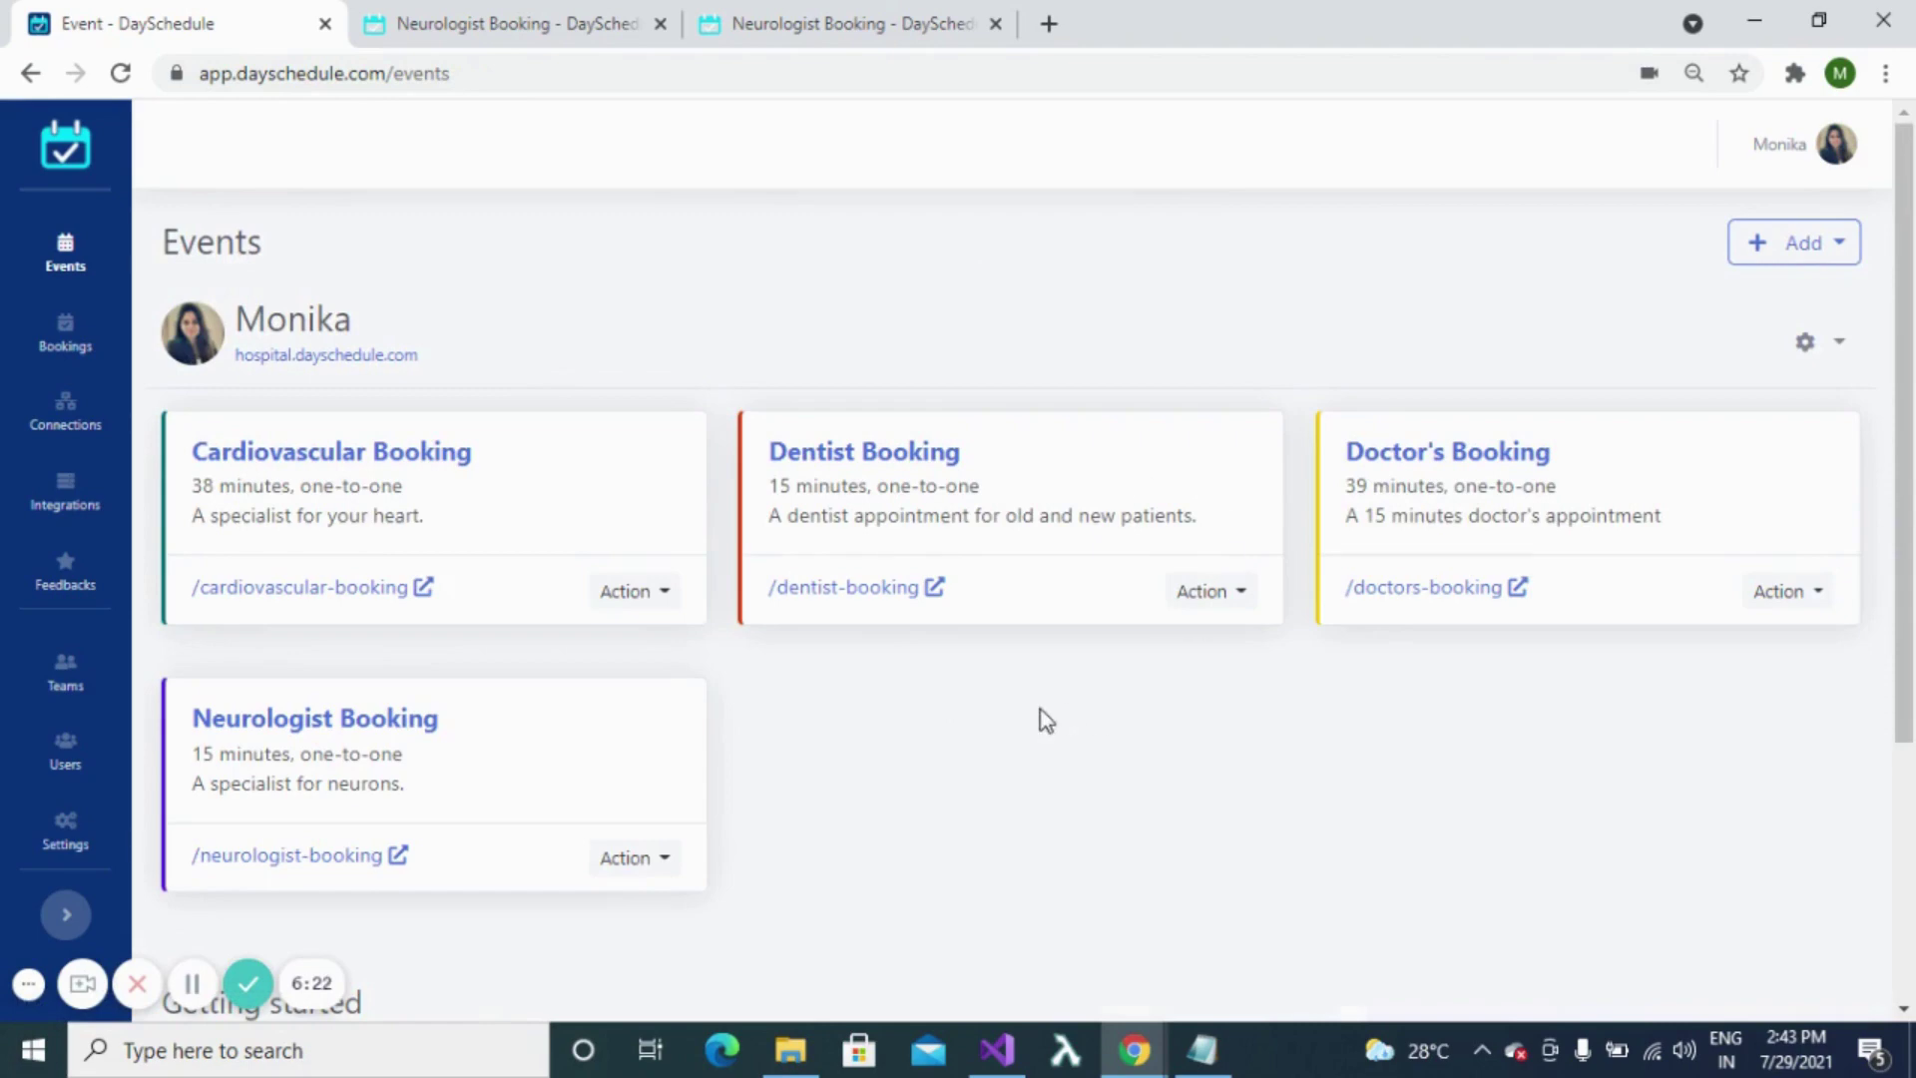
pyautogui.scroll(-3, 1040, 718)
pyautogui.scroll(3, 1040, 719)
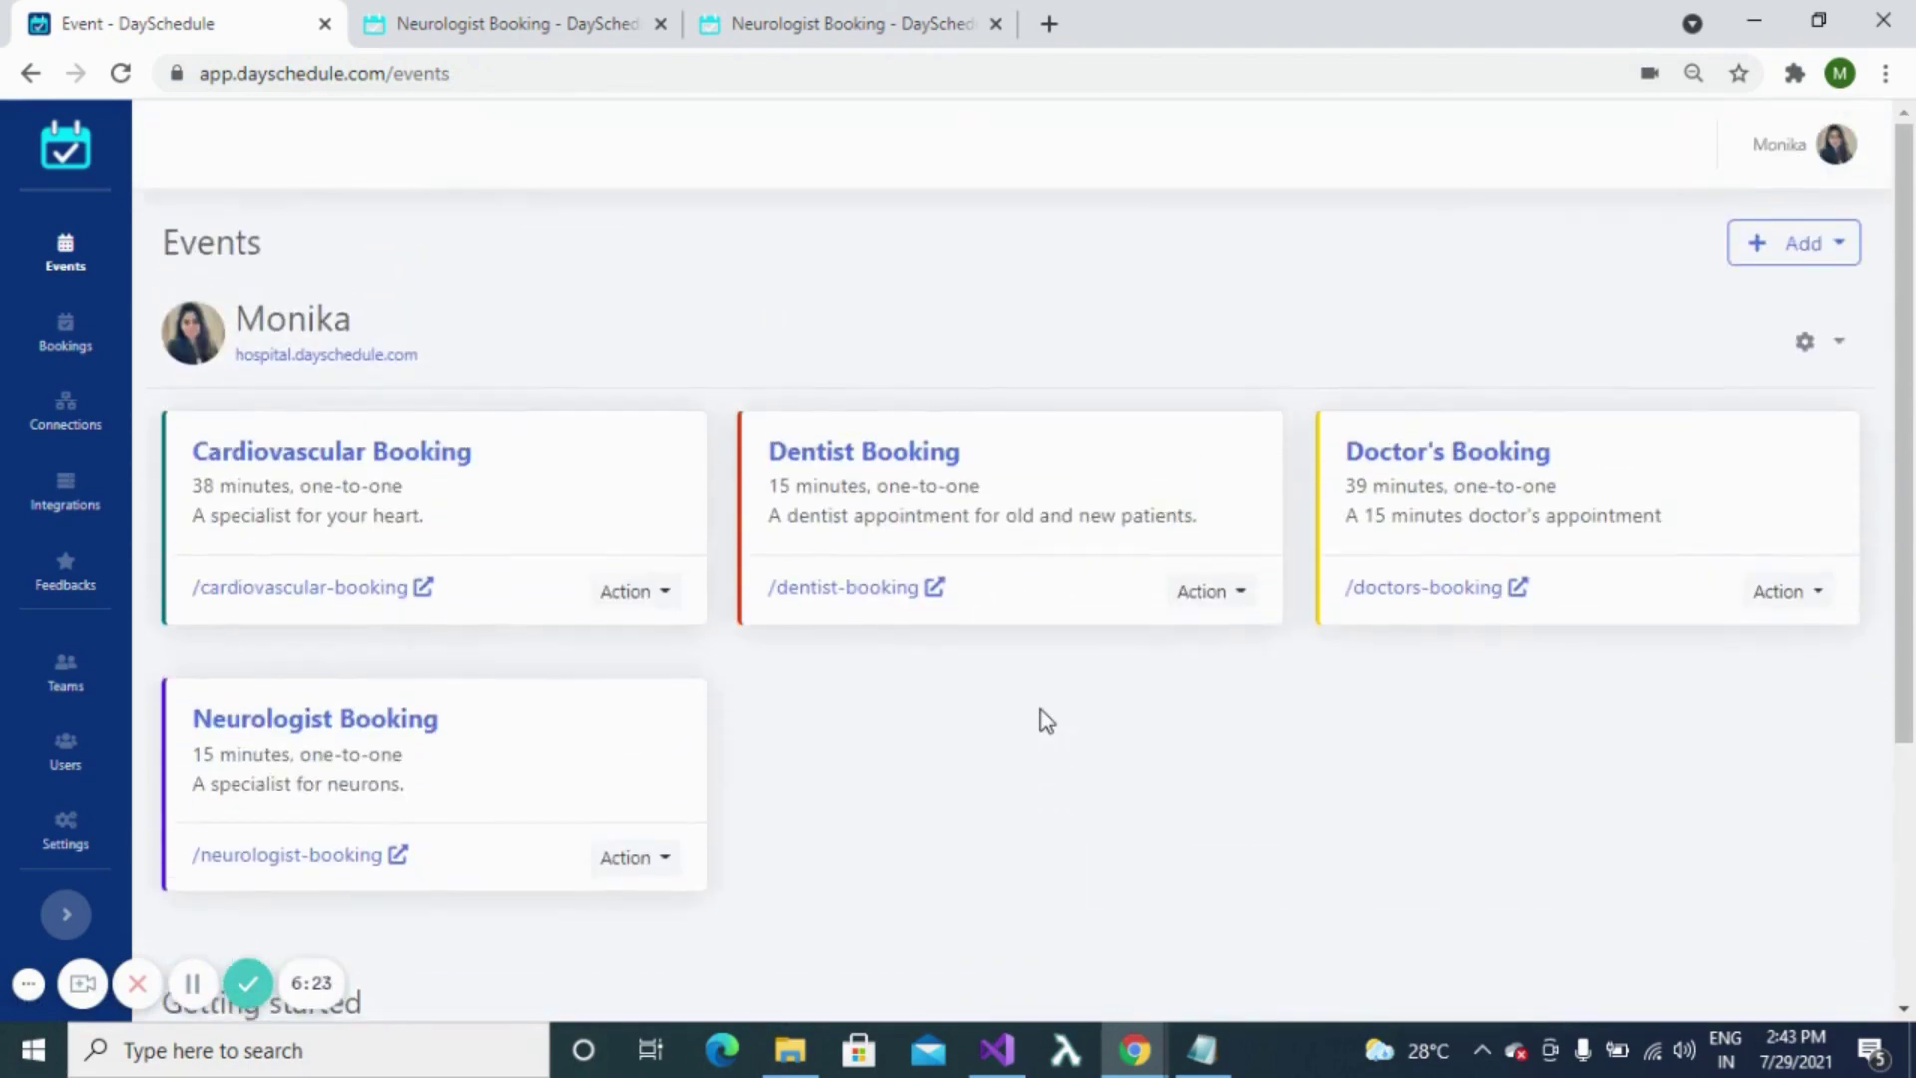
pyautogui.click(898, 589)
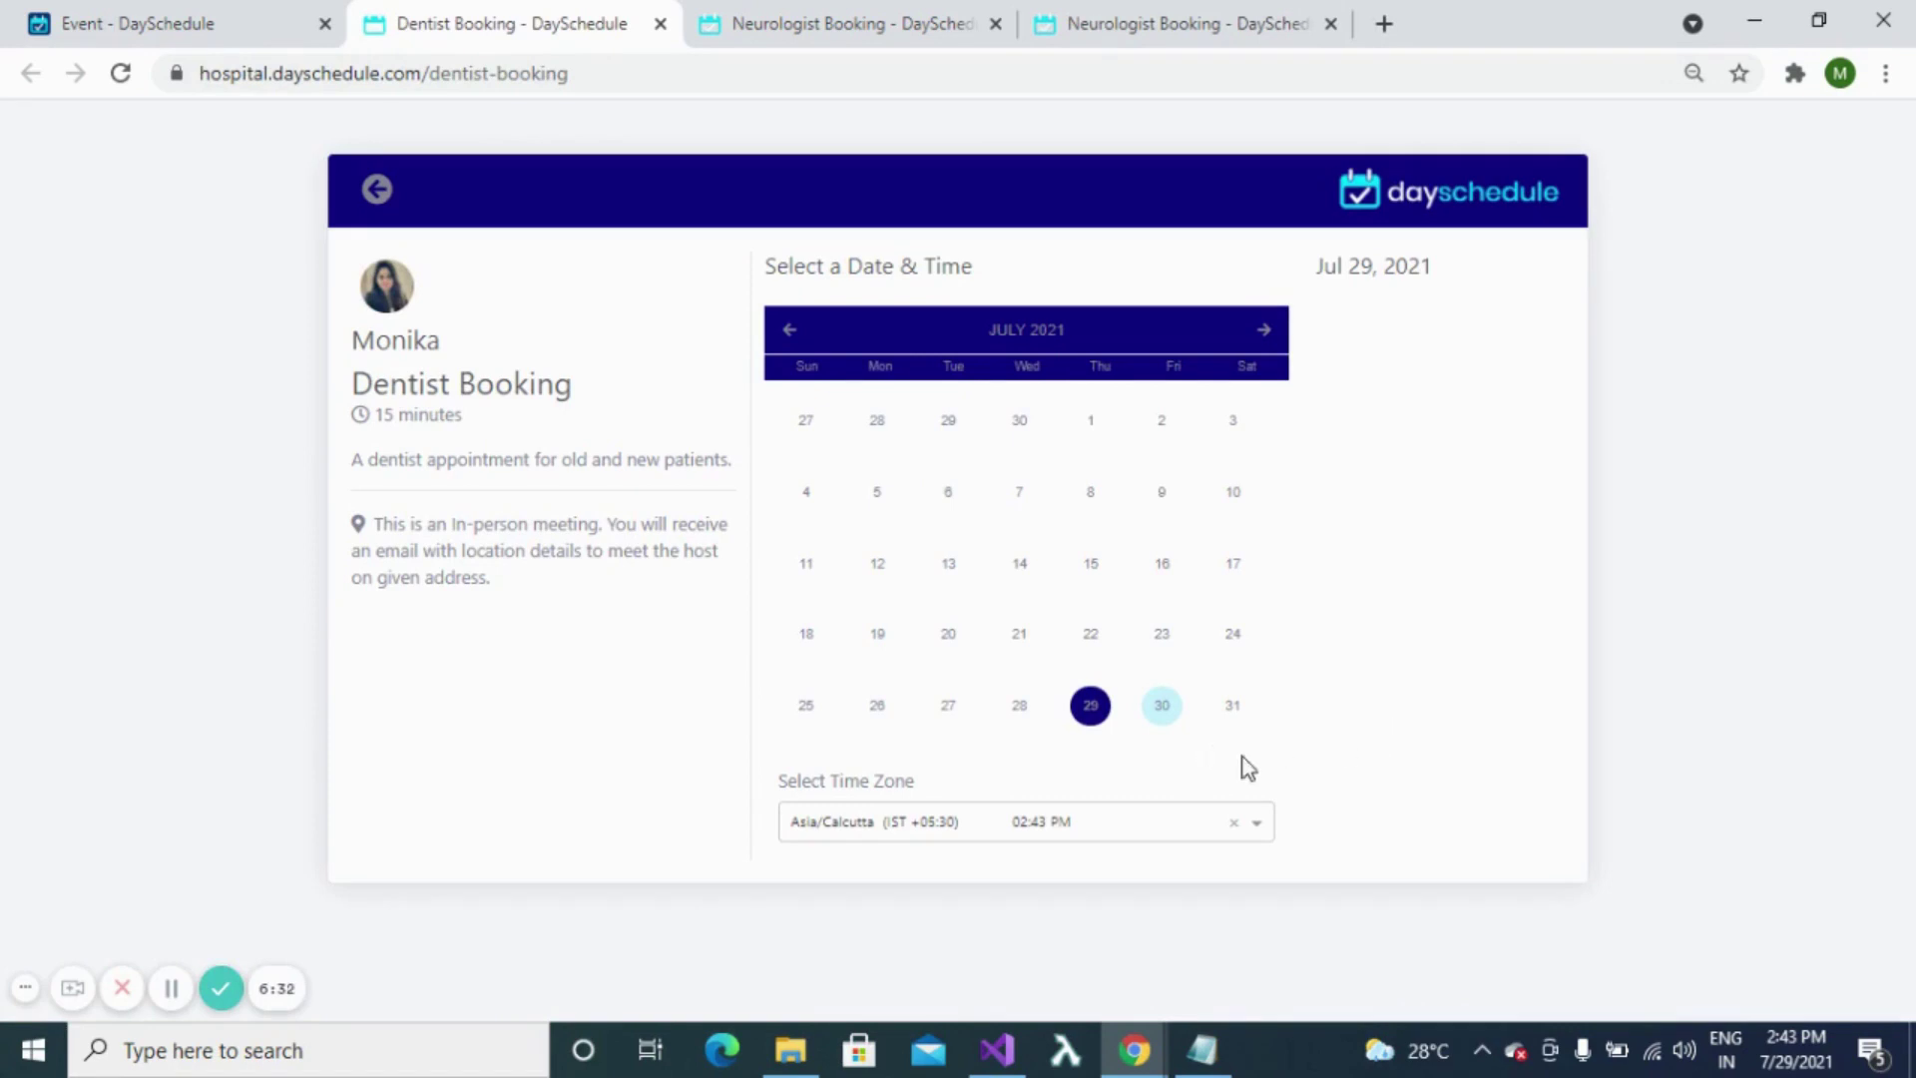
# - Go back to the events list, open the Dentist Booking event for editing and look through all its setup stages
pyautogui.click(170, 28)
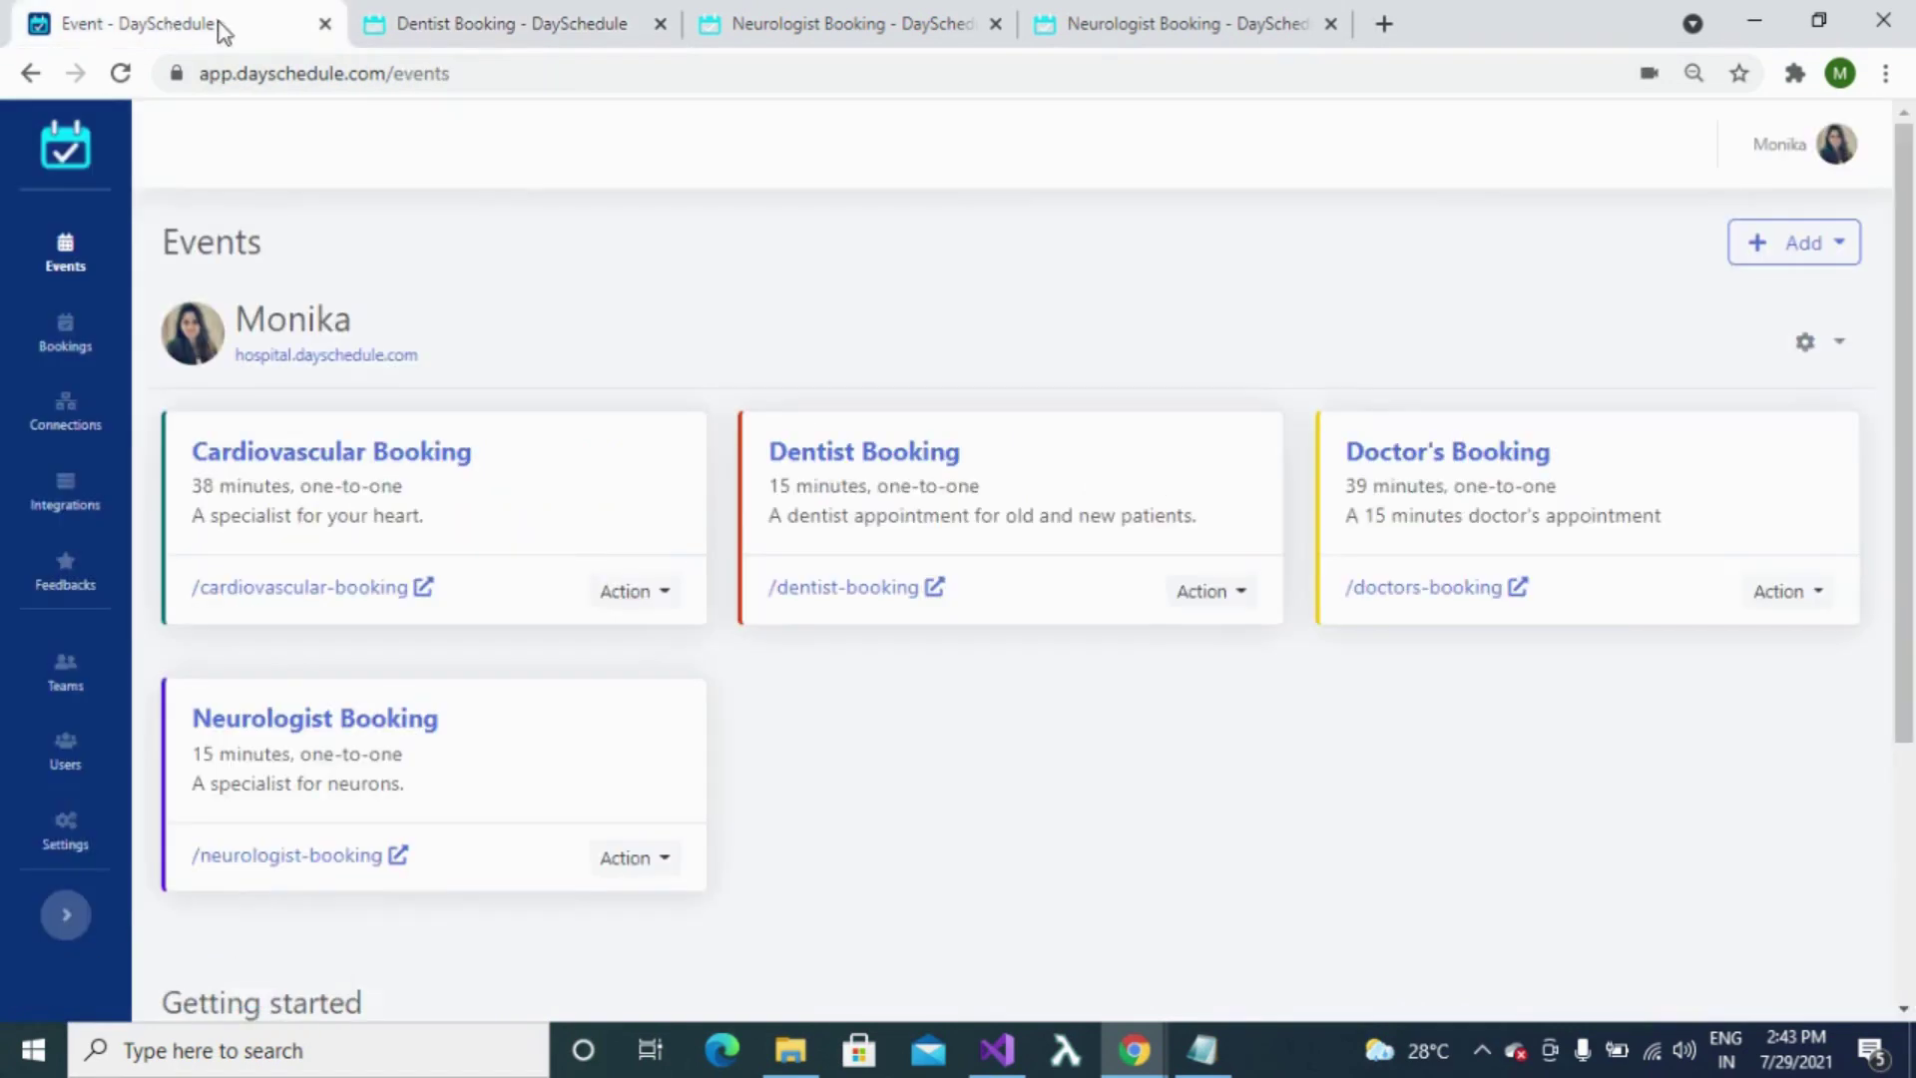
pyautogui.click(1237, 596)
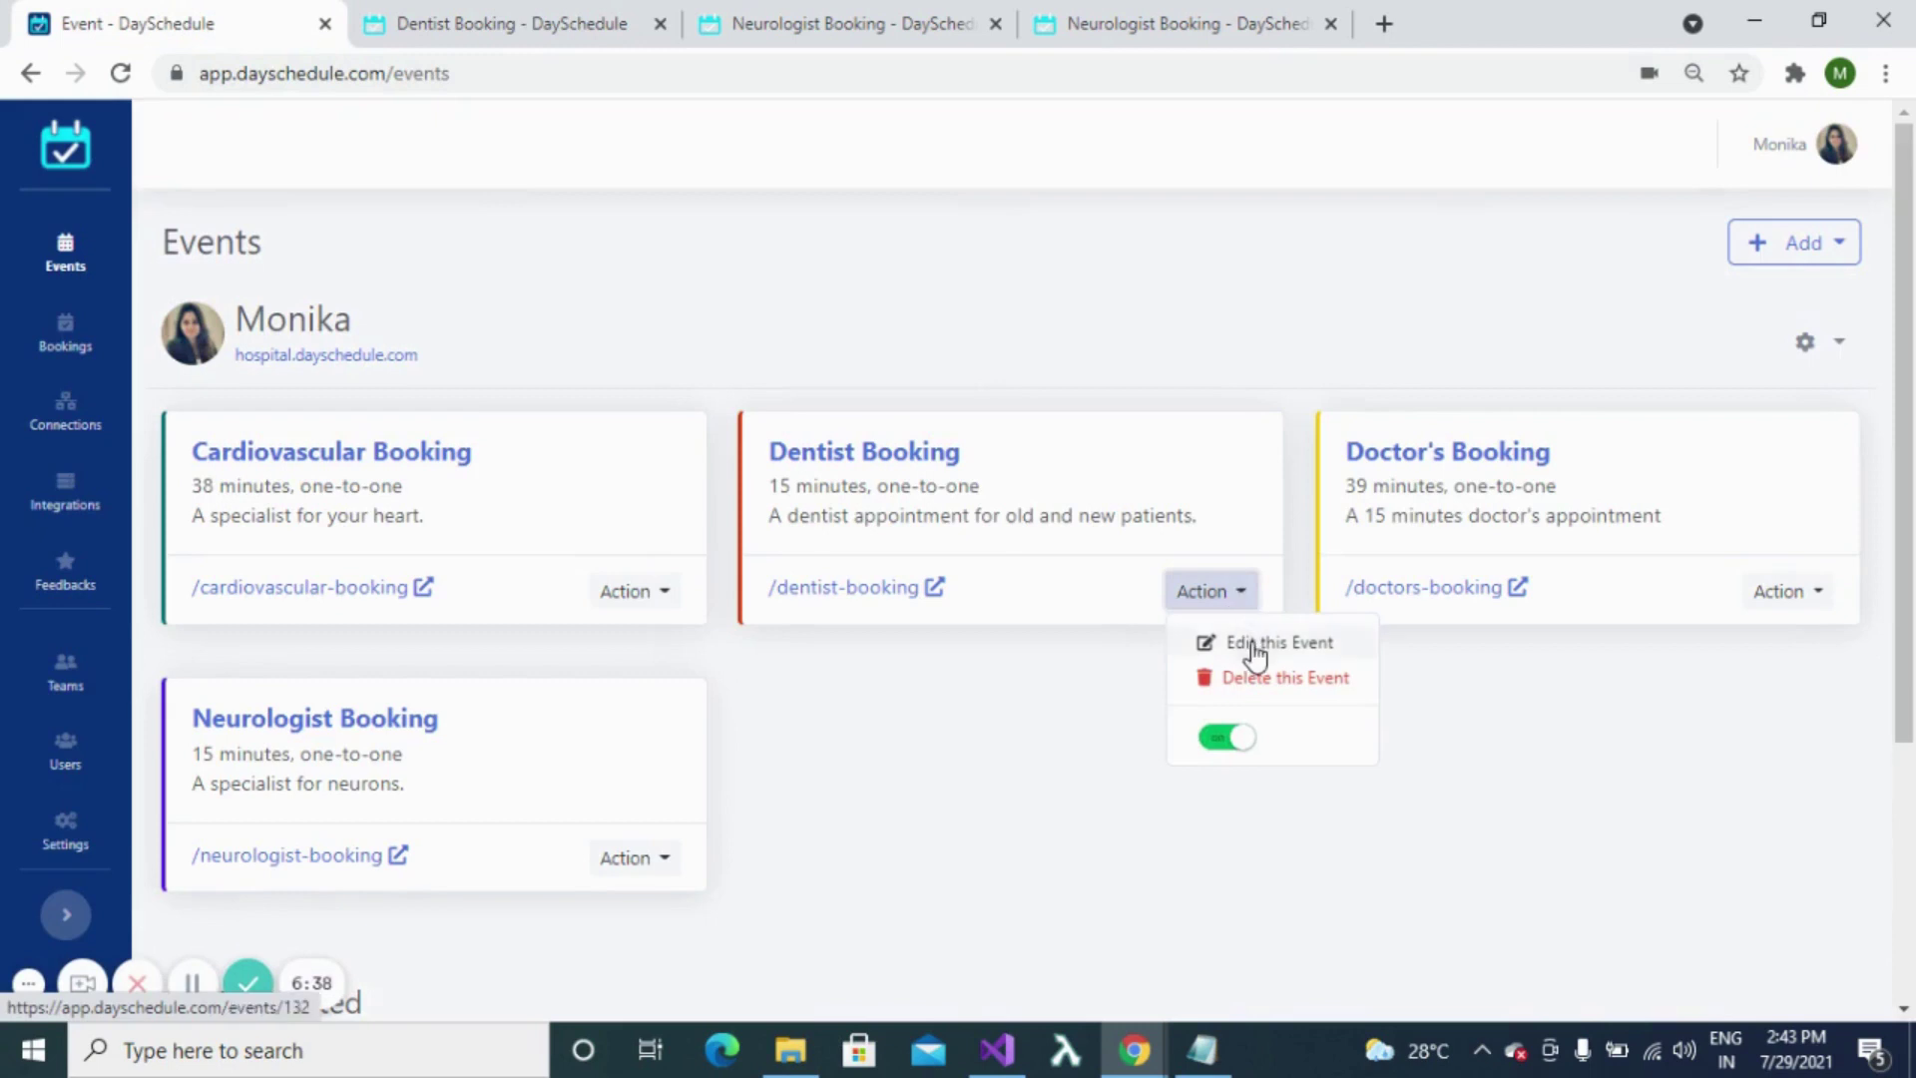
pyautogui.click(1255, 649)
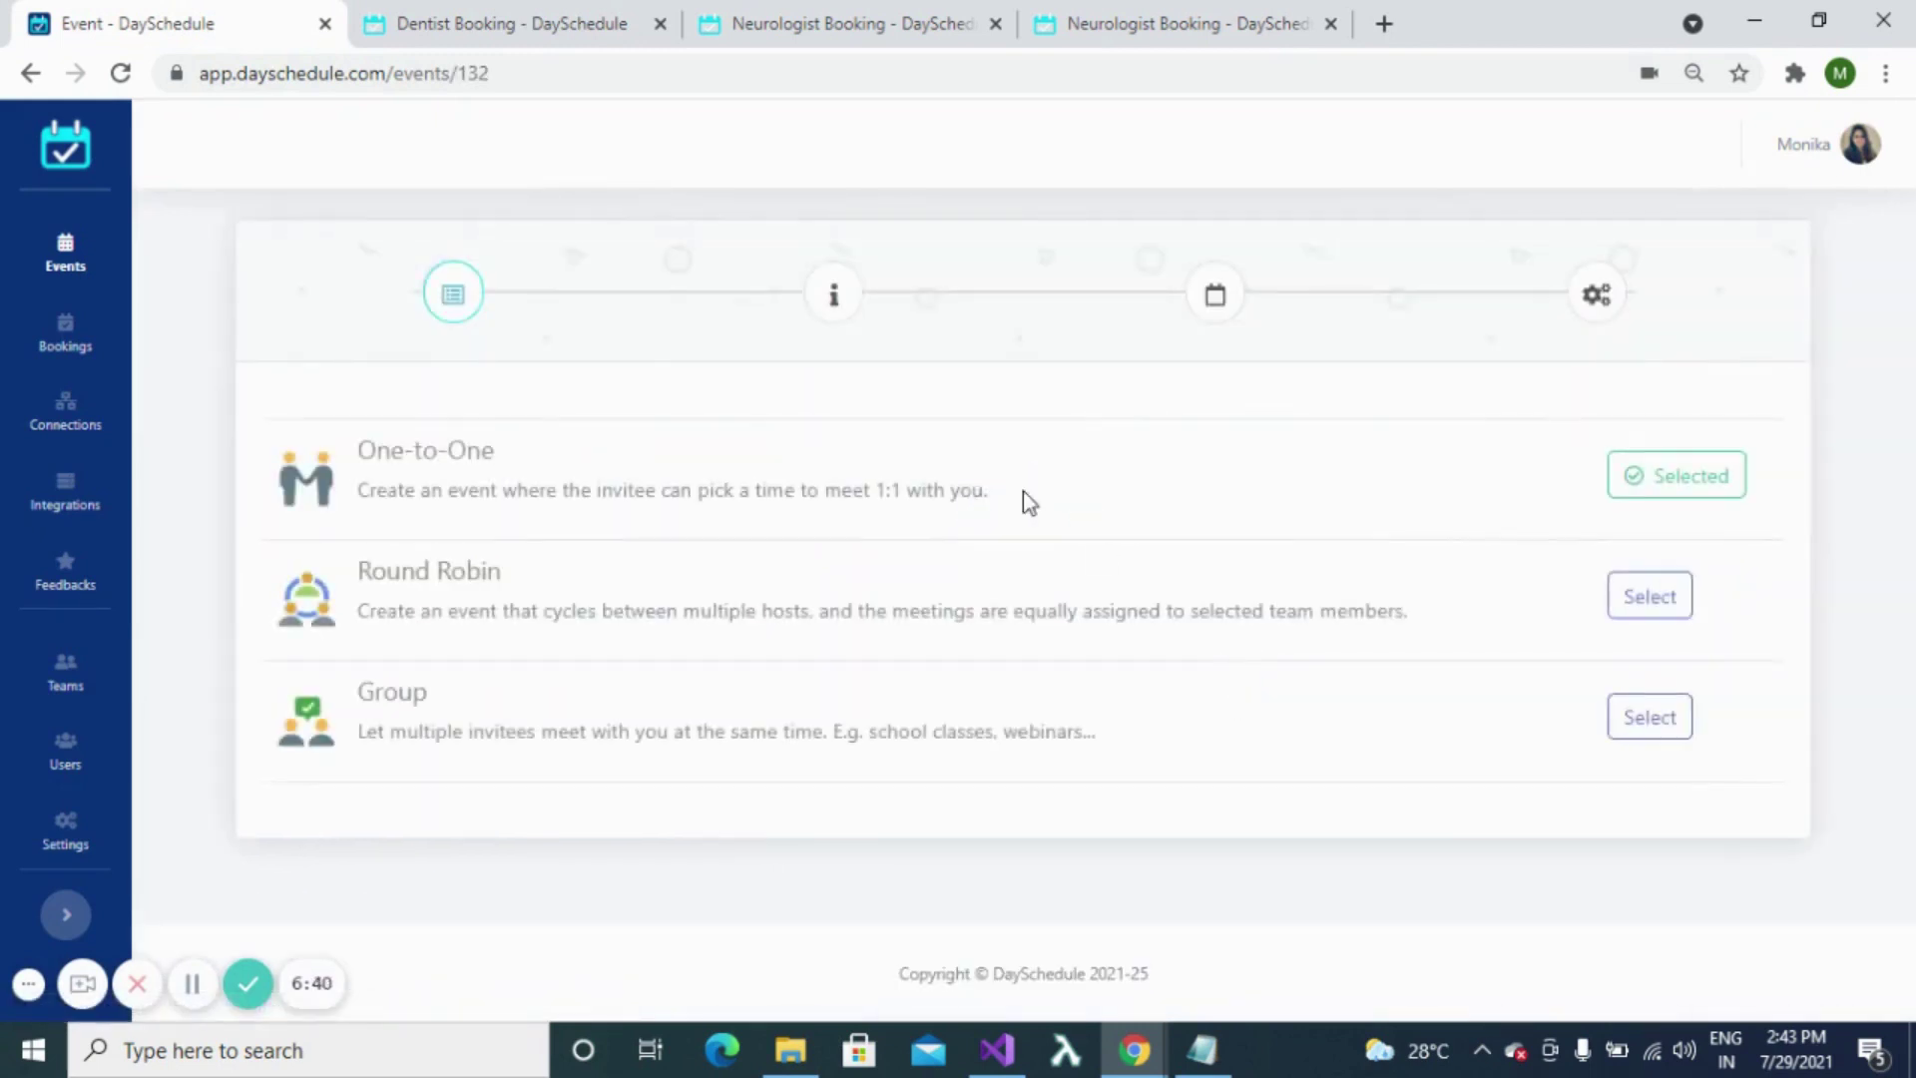
pyautogui.click(860, 311)
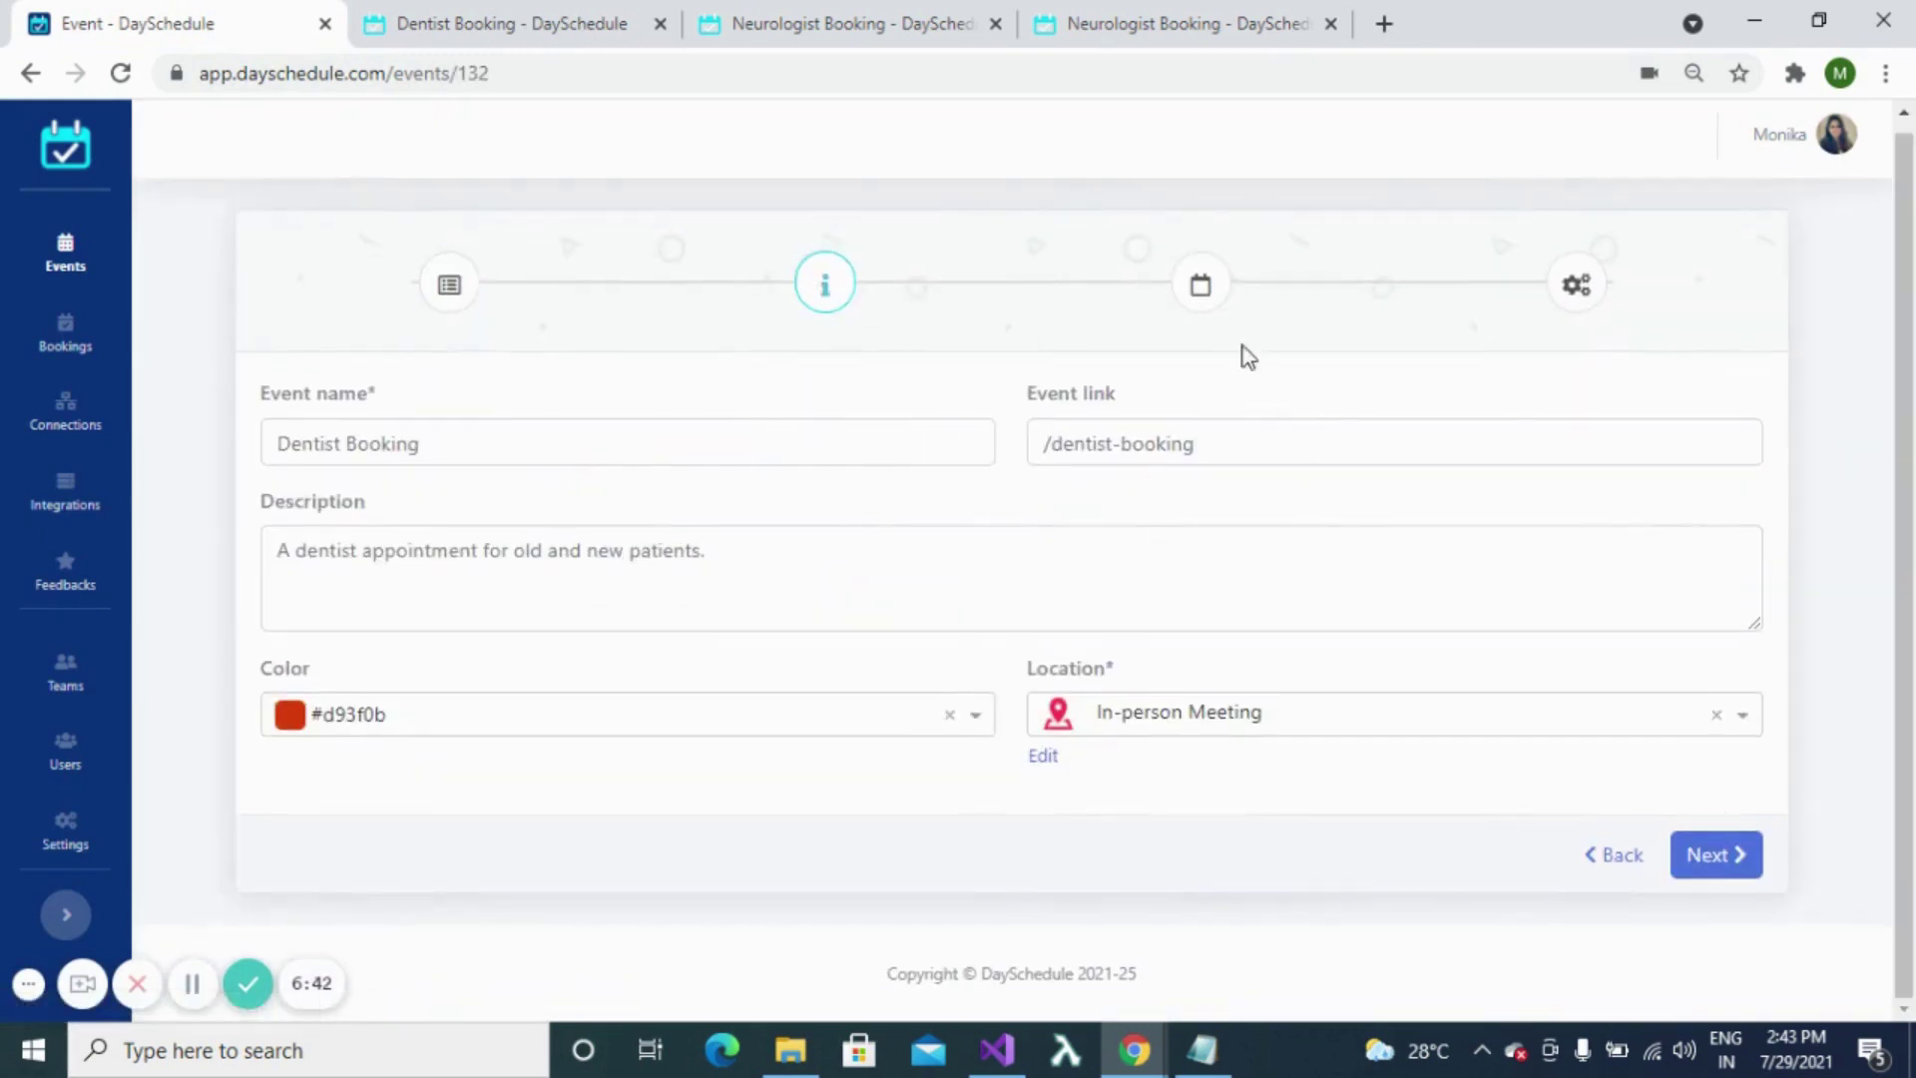
pyautogui.click(1204, 289)
pyautogui.click(1577, 286)
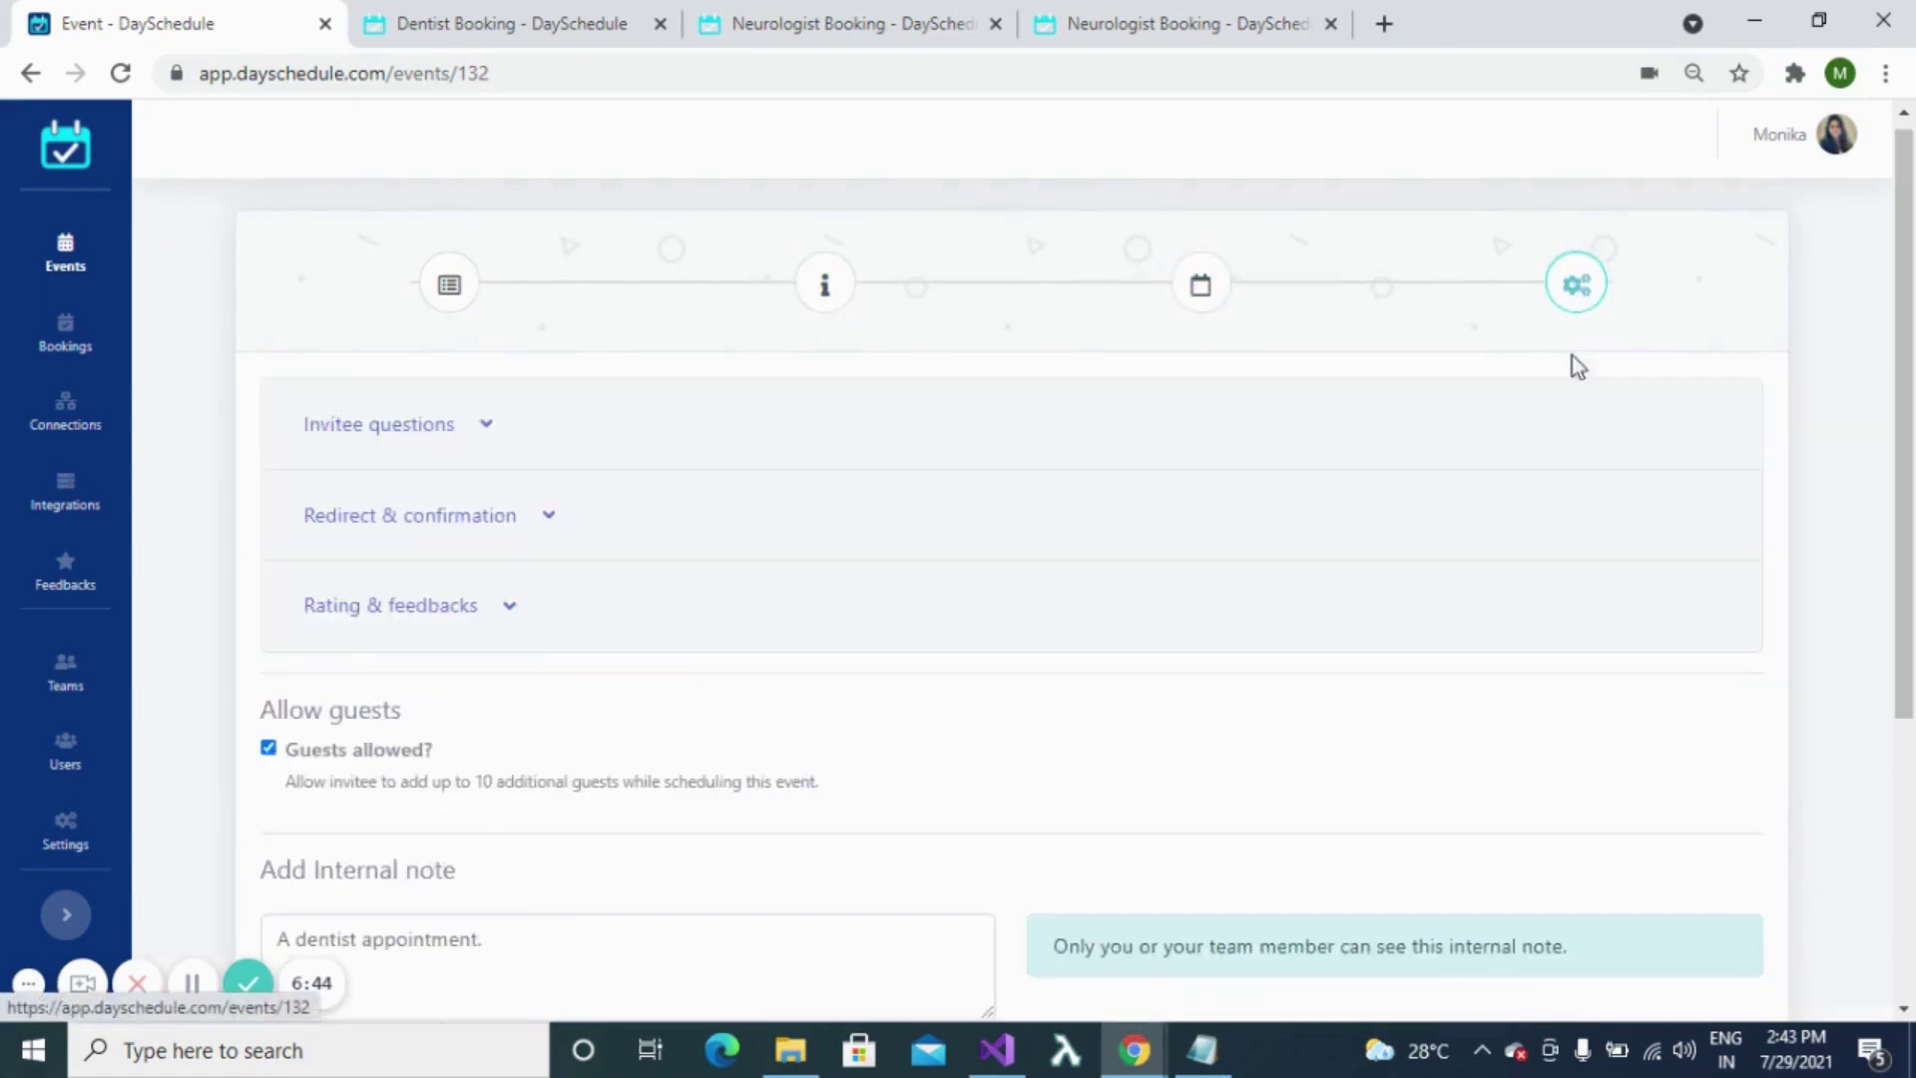
# - Finish the Dentist Booking edit from the final setup stage and return to the events list
pyautogui.scroll(-4, 1579, 518)
pyautogui.click(1710, 858)
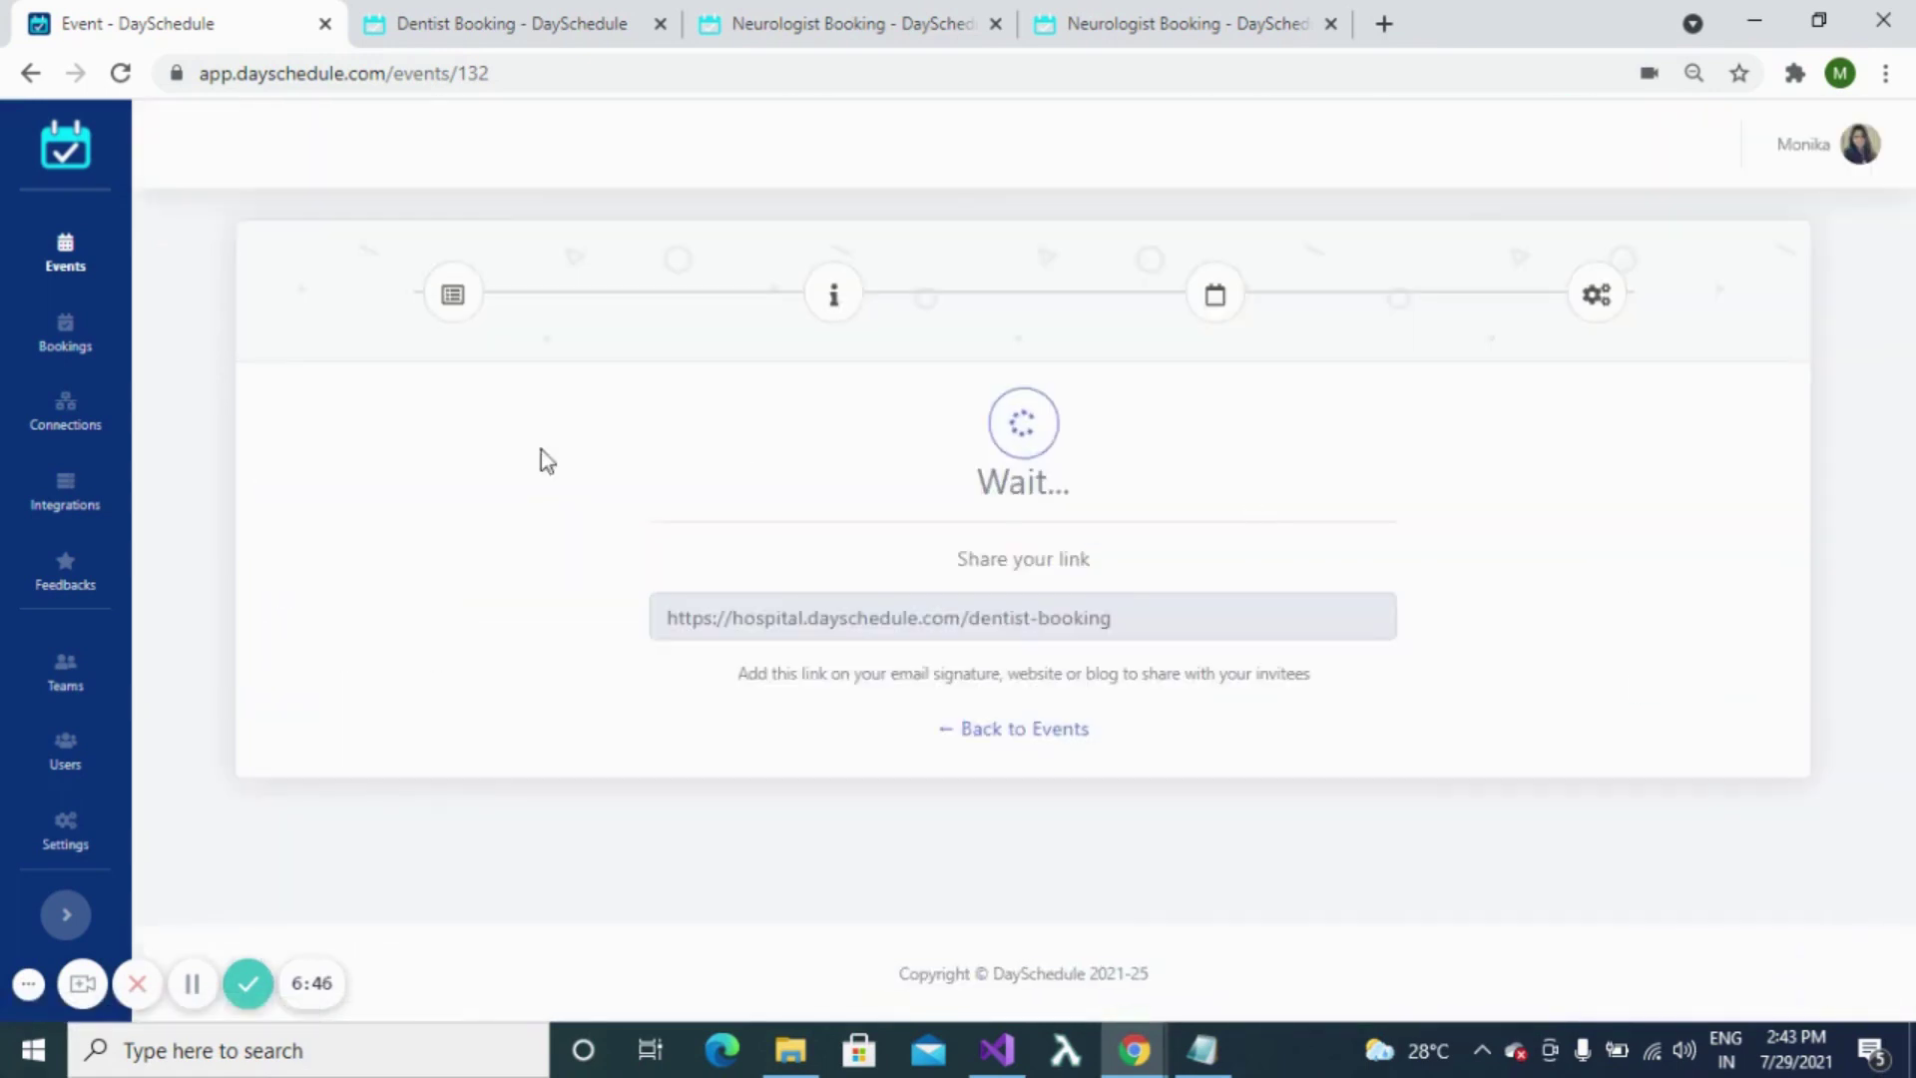
pyautogui.click(103, 244)
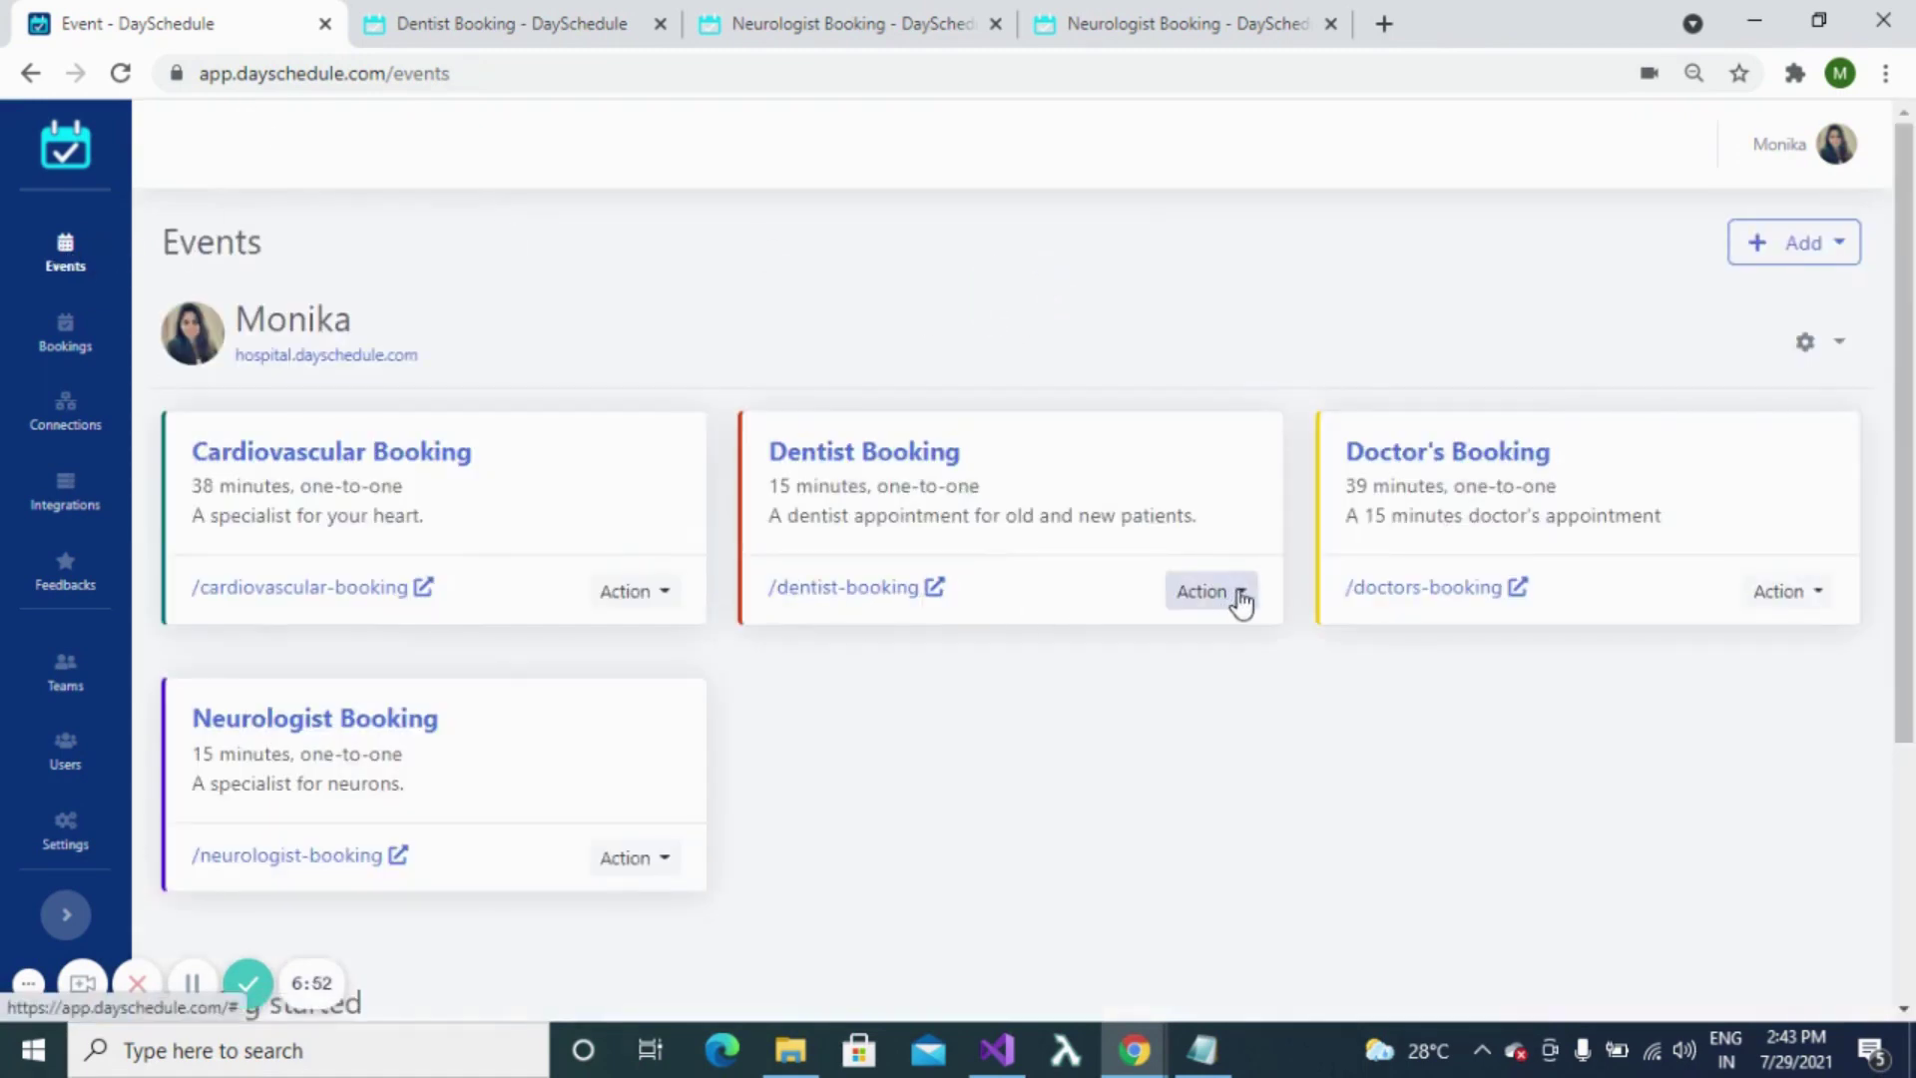
# - View the edit, delete and on/off options available for the Dentist Booking event, leaving them unused
pyautogui.click(1240, 596)
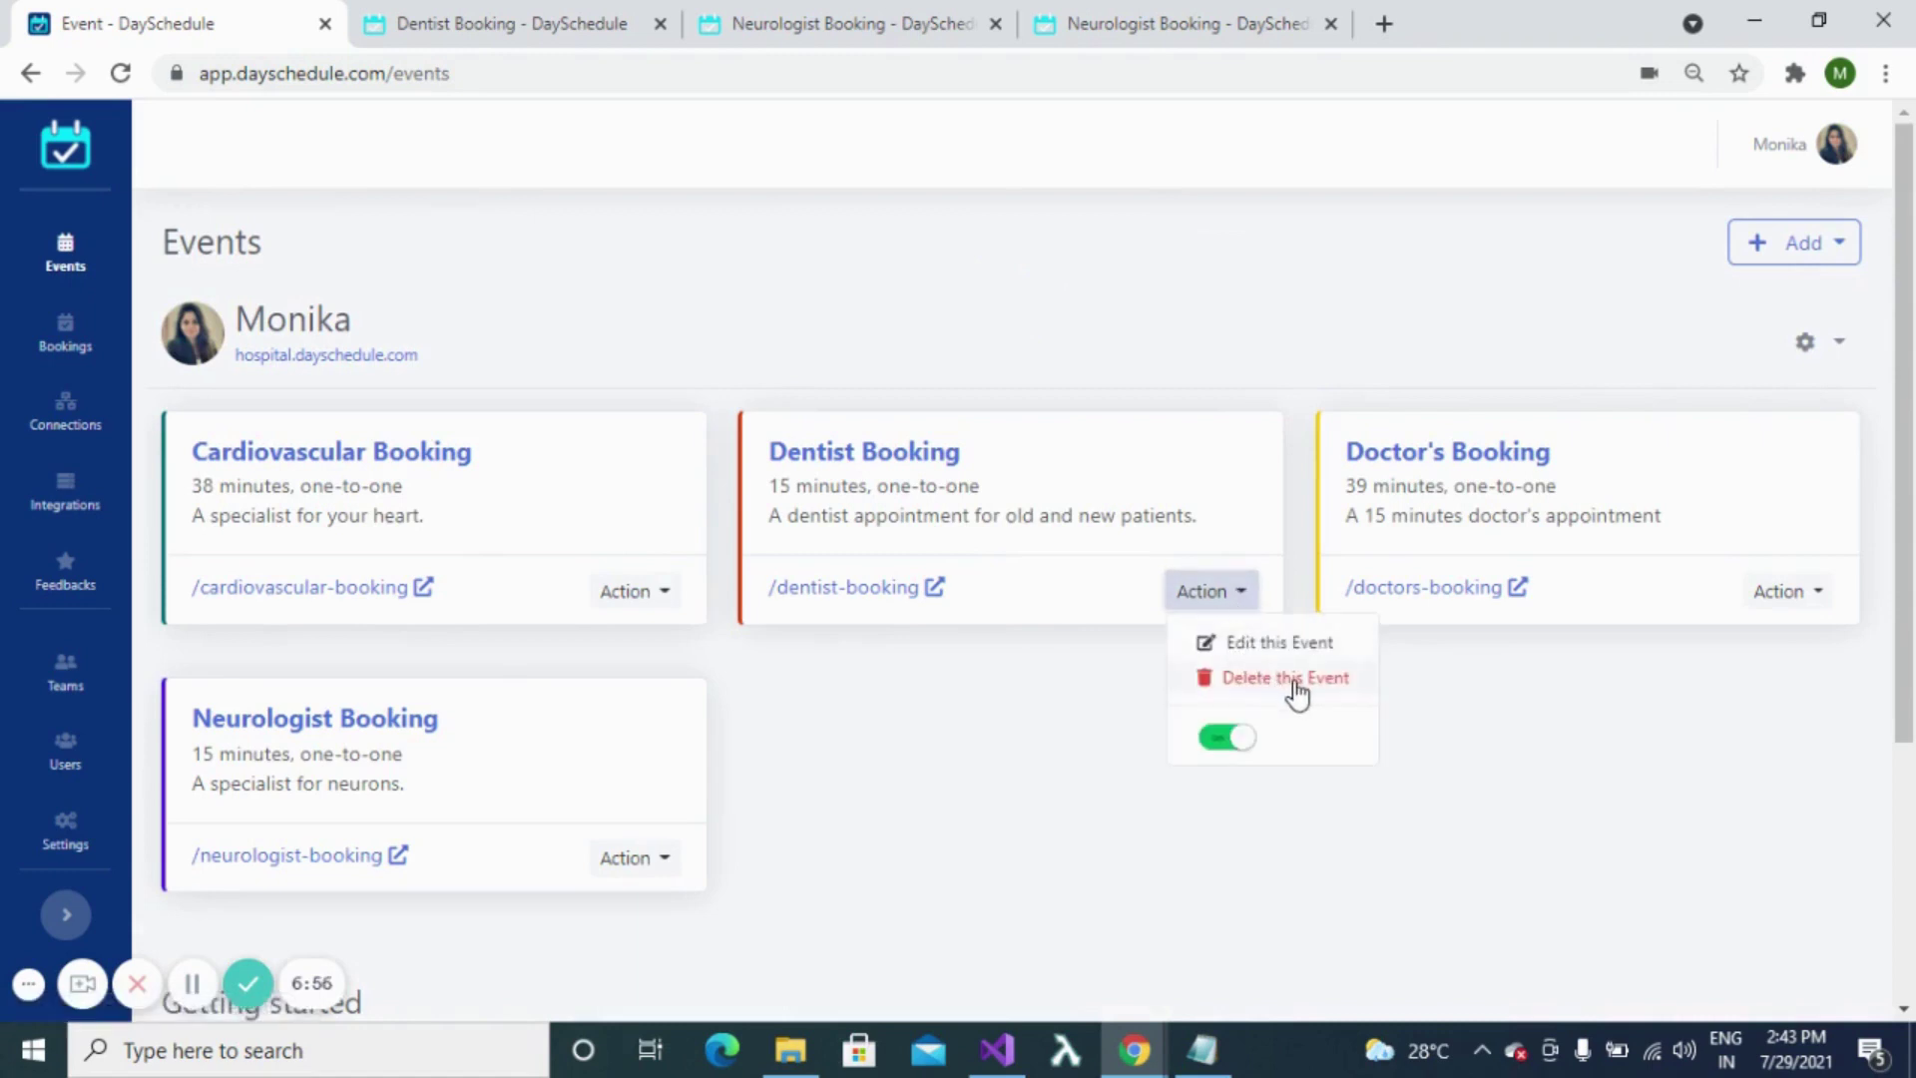
pyautogui.click(1086, 712)
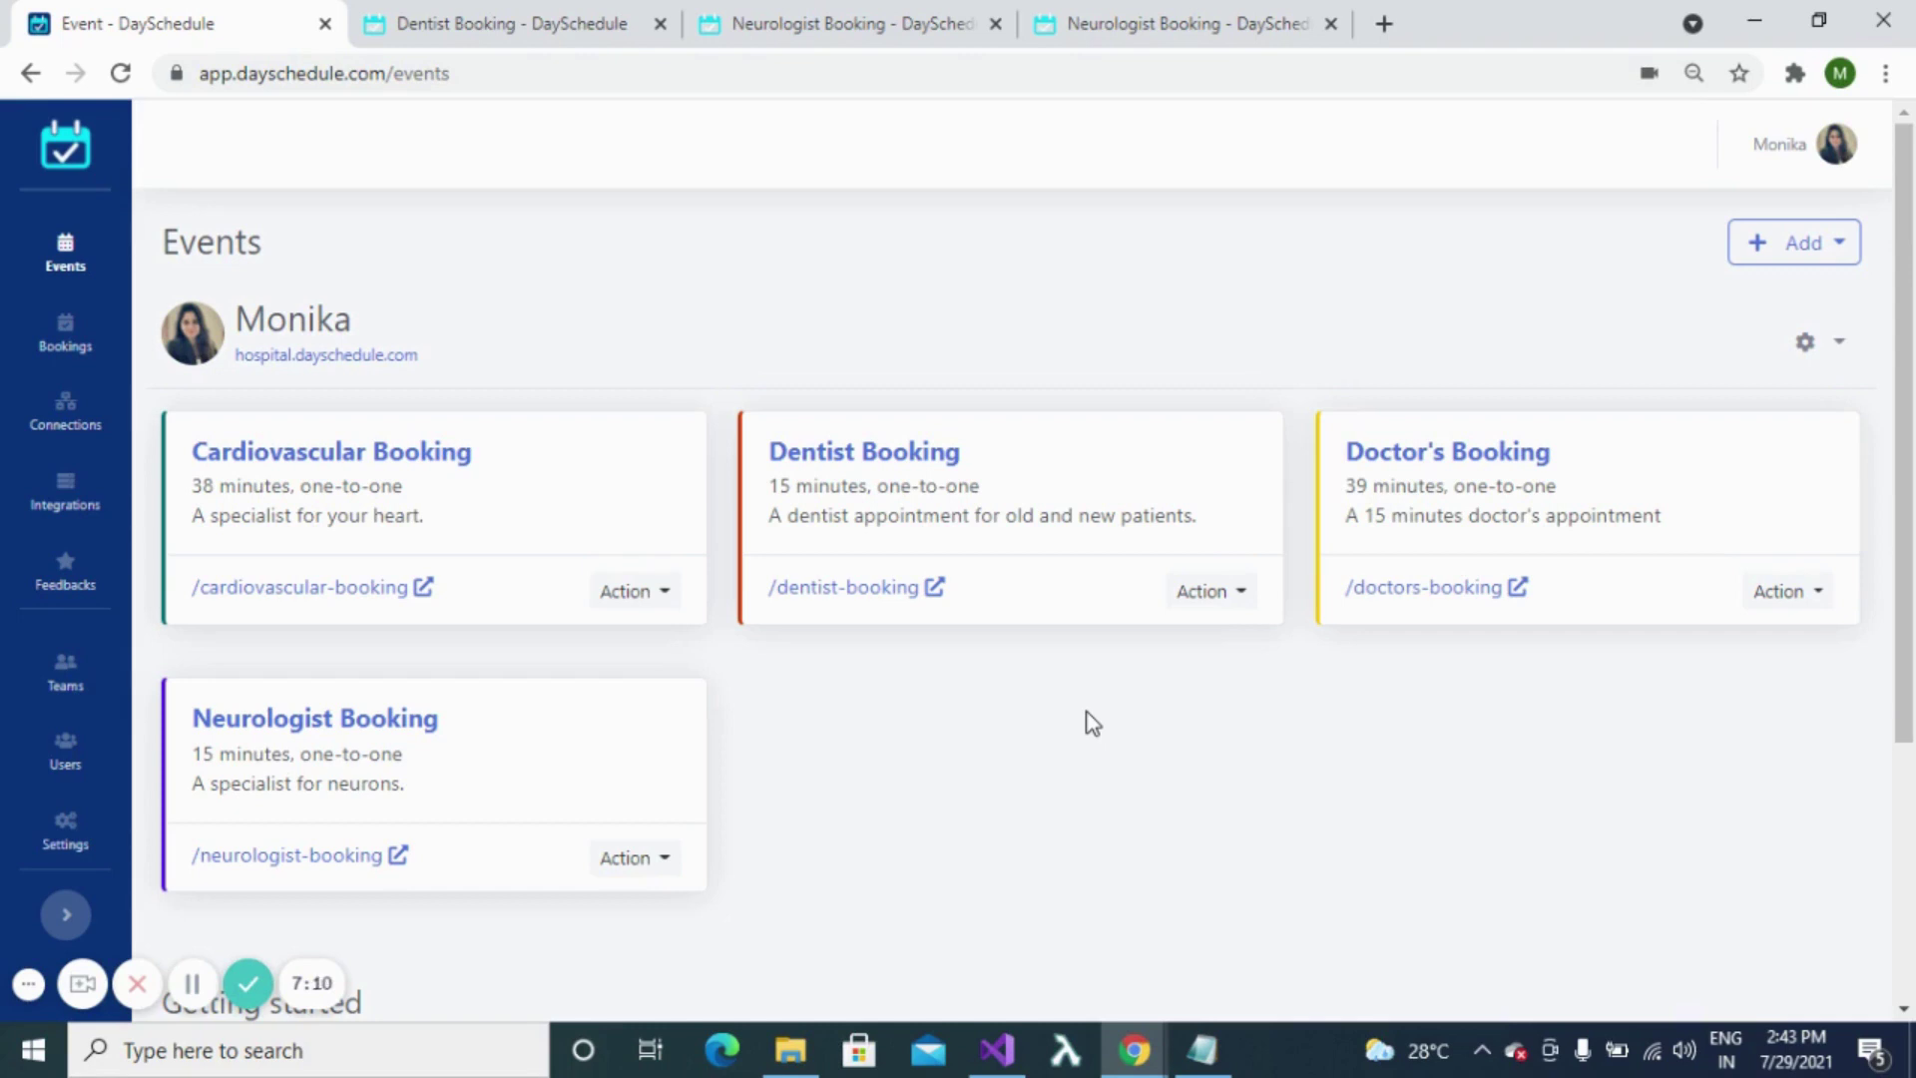
pyautogui.click(237, 991)
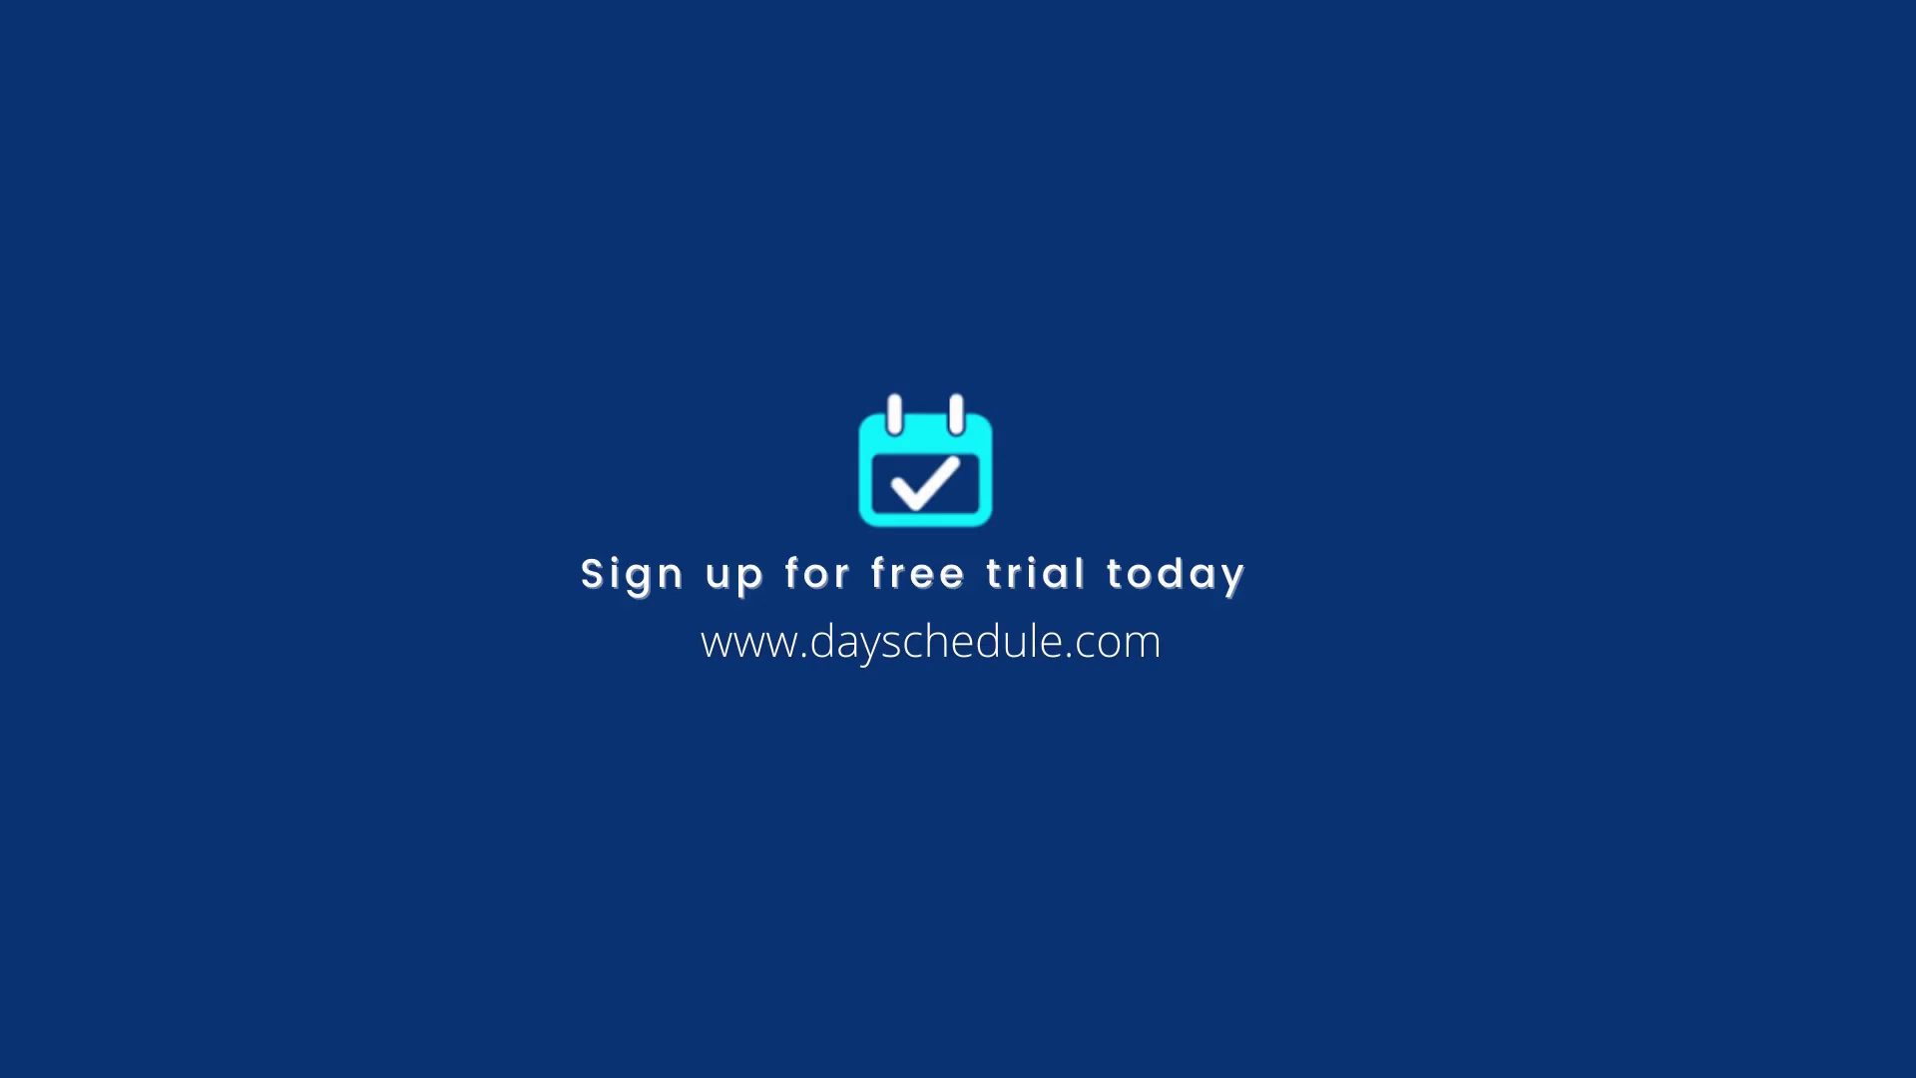